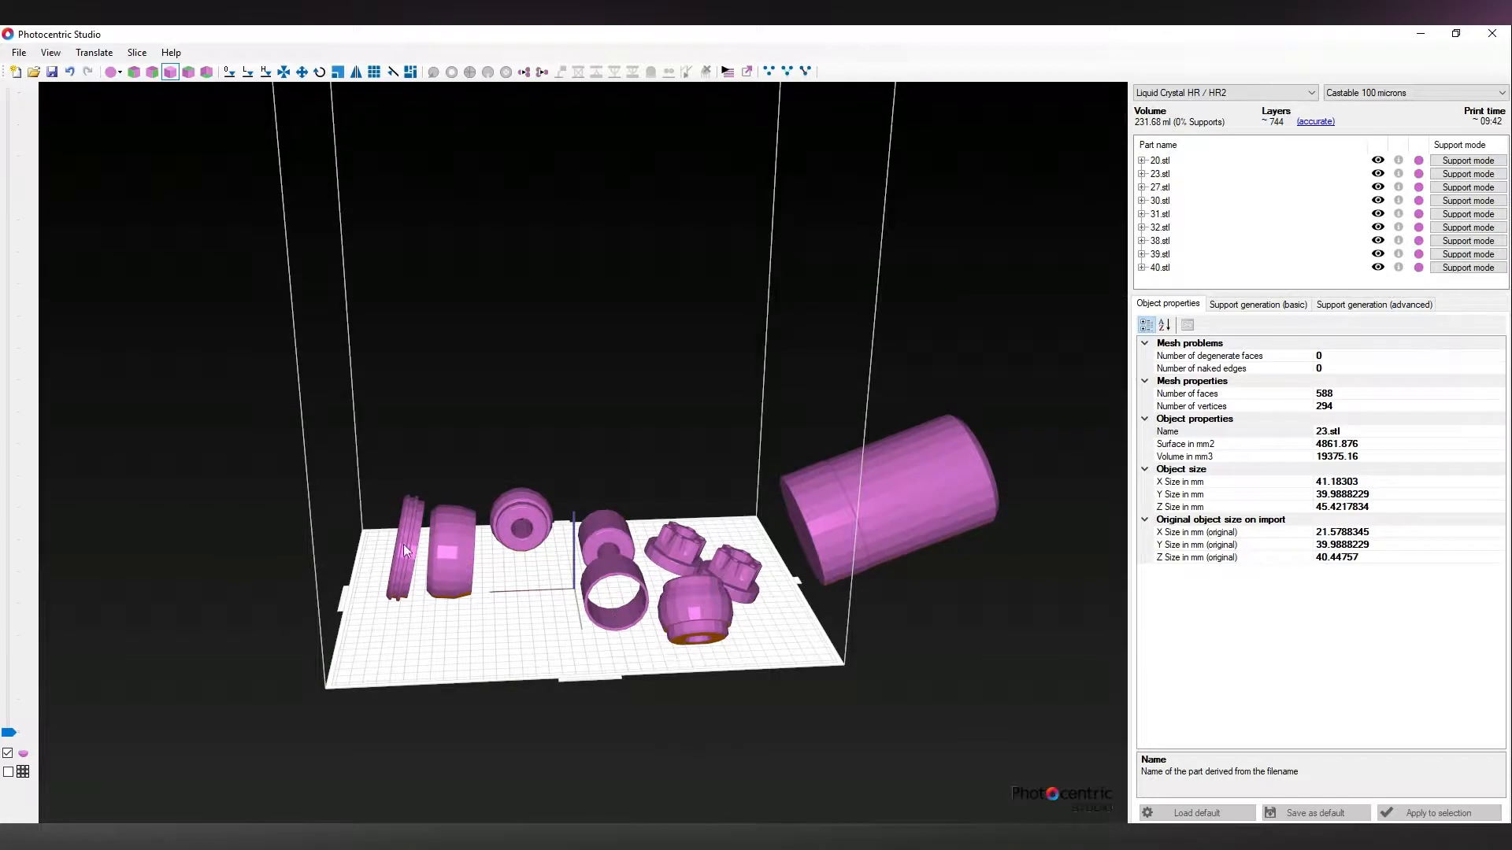
Step: Tilt parts 20.stl and 23.stl about the Y axis so both discs lean diagonally over the platform
{"action": "left_click", "coordinate": [404, 546]}
{"action": "scroll", "coordinate": [405, 551], "scroll_direction": "up", "scroll_amount": 3}
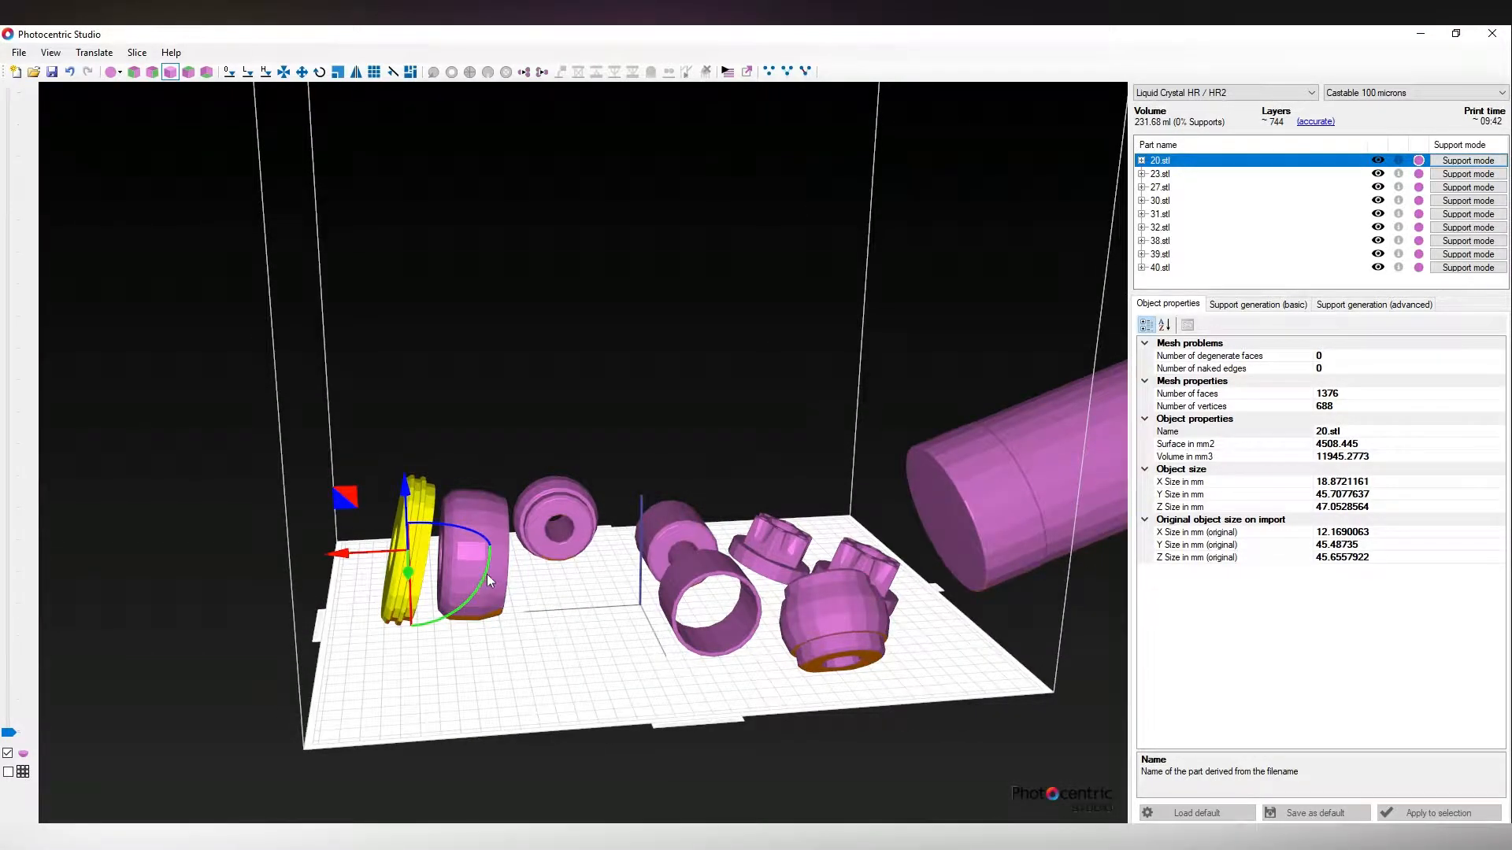
{"action": "left_click_drag", "start_coordinate": [486, 574], "coordinate": [446, 598]}
{"action": "scroll", "coordinate": [447, 599], "scroll_direction": "up", "scroll_amount": 2}
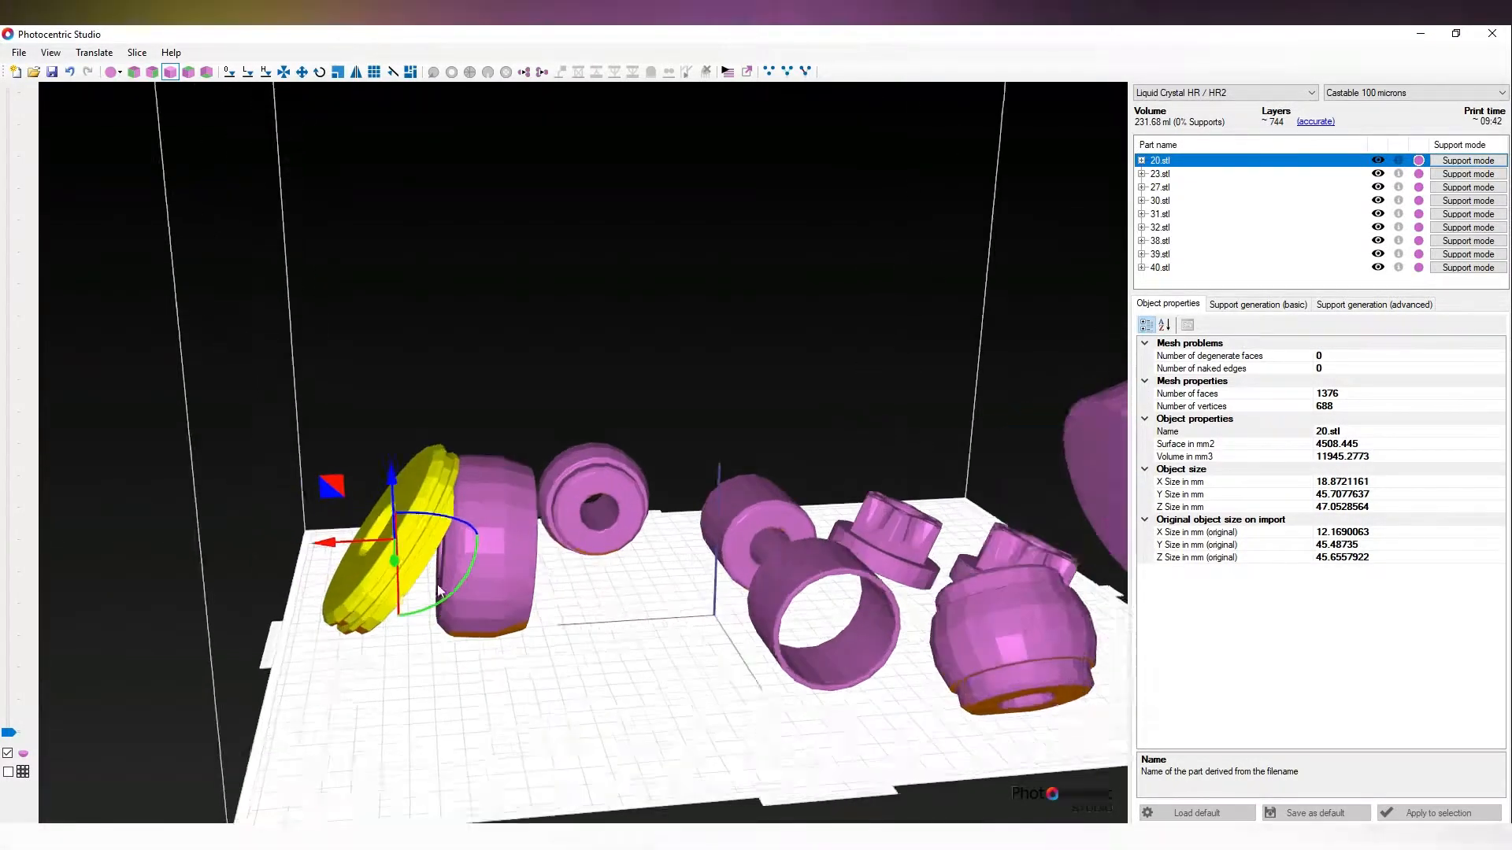
{"action": "right_click_drag", "start_coordinate": [438, 590], "coordinate": [504, 555]}
{"action": "left_click", "coordinate": [504, 555]}
{"action": "left_click_drag", "start_coordinate": [561, 585], "coordinate": [529, 610]}
Step: Tilt part 27.stl about the X axis so its flat end faces diagonally down toward the platform
{"action": "right_click_drag", "start_coordinate": [630, 626], "coordinate": [810, 594]}
{"action": "left_click", "coordinate": [756, 548]}
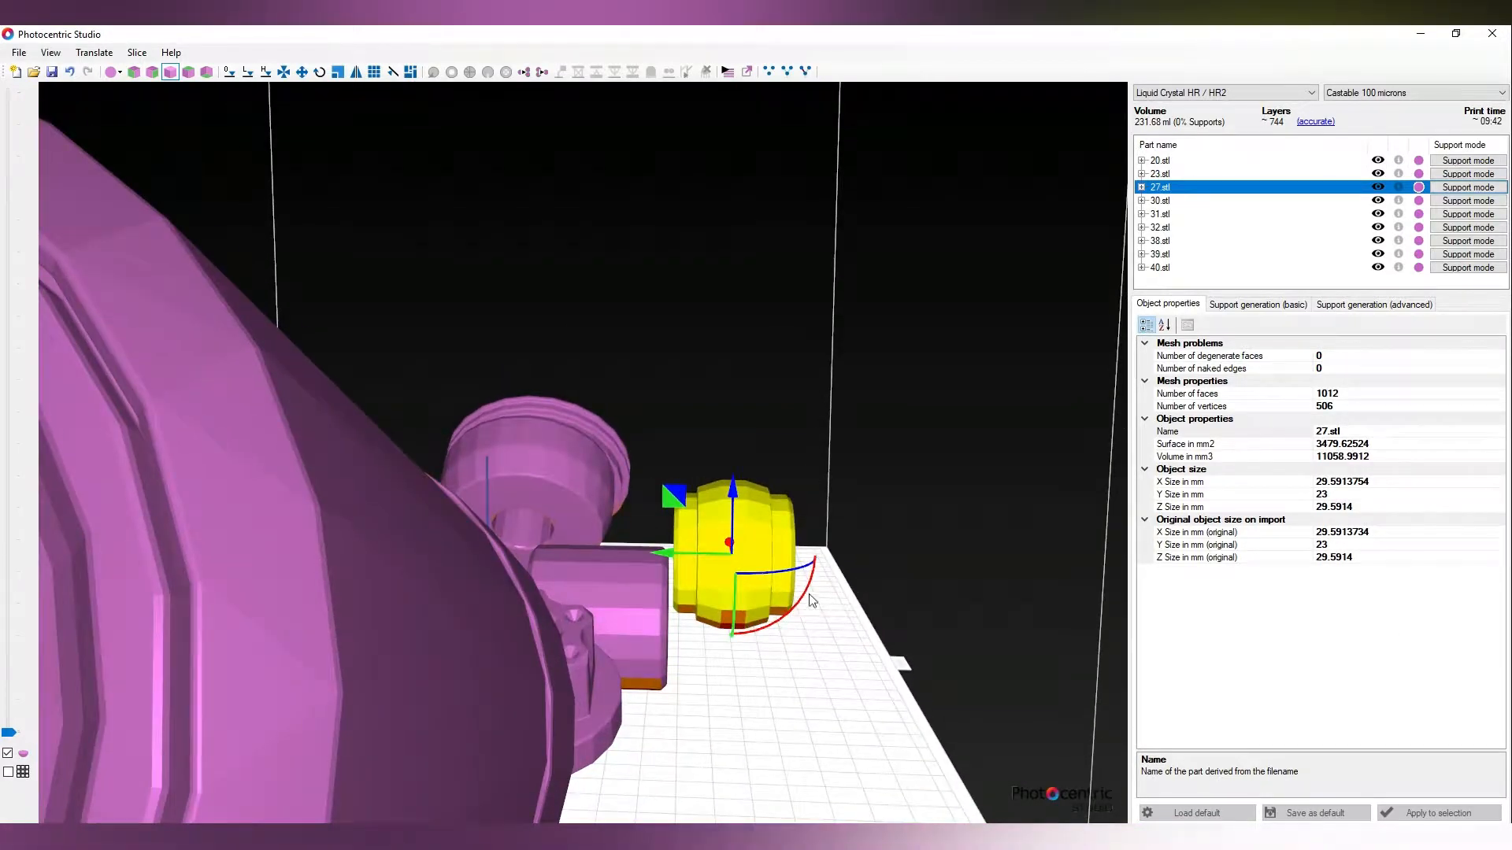
{"action": "left_click_drag", "start_coordinate": [811, 594], "coordinate": [762, 617]}
{"action": "mouse_move", "coordinate": [815, 618]}
{"action": "right_mouse_down"}
{"action": "mouse_move", "coordinate": [831, 689]}
{"action": "mouse_move", "coordinate": [1009, 640]}
{"action": "mouse_move", "coordinate": [872, 646]}
{"action": "mouse_move", "coordinate": [798, 595]}
{"action": "right_mouse_up"}
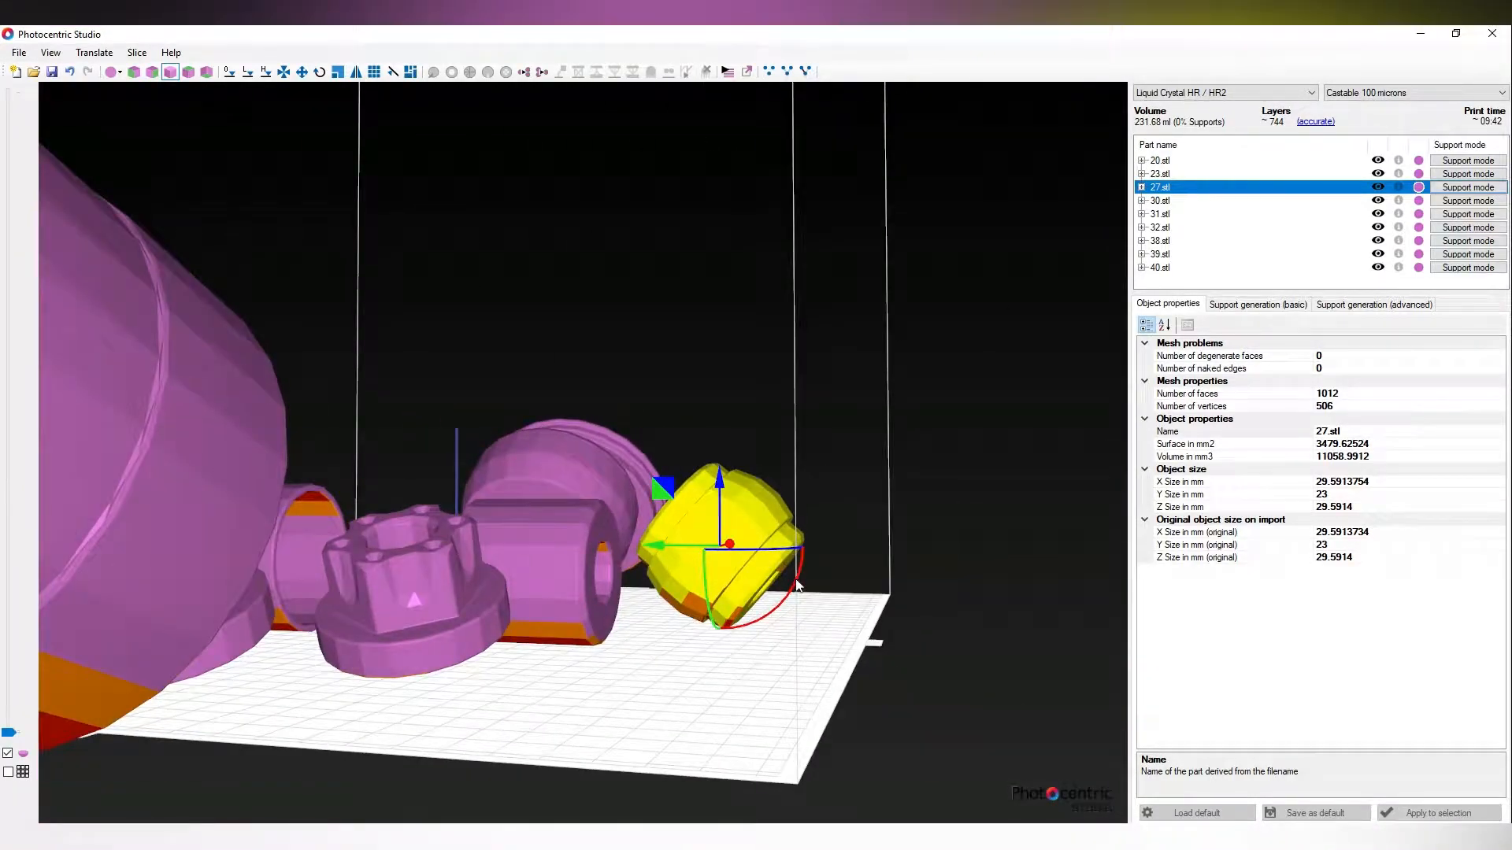
{"action": "left_click_drag", "start_coordinate": [798, 587], "coordinate": [788, 606]}
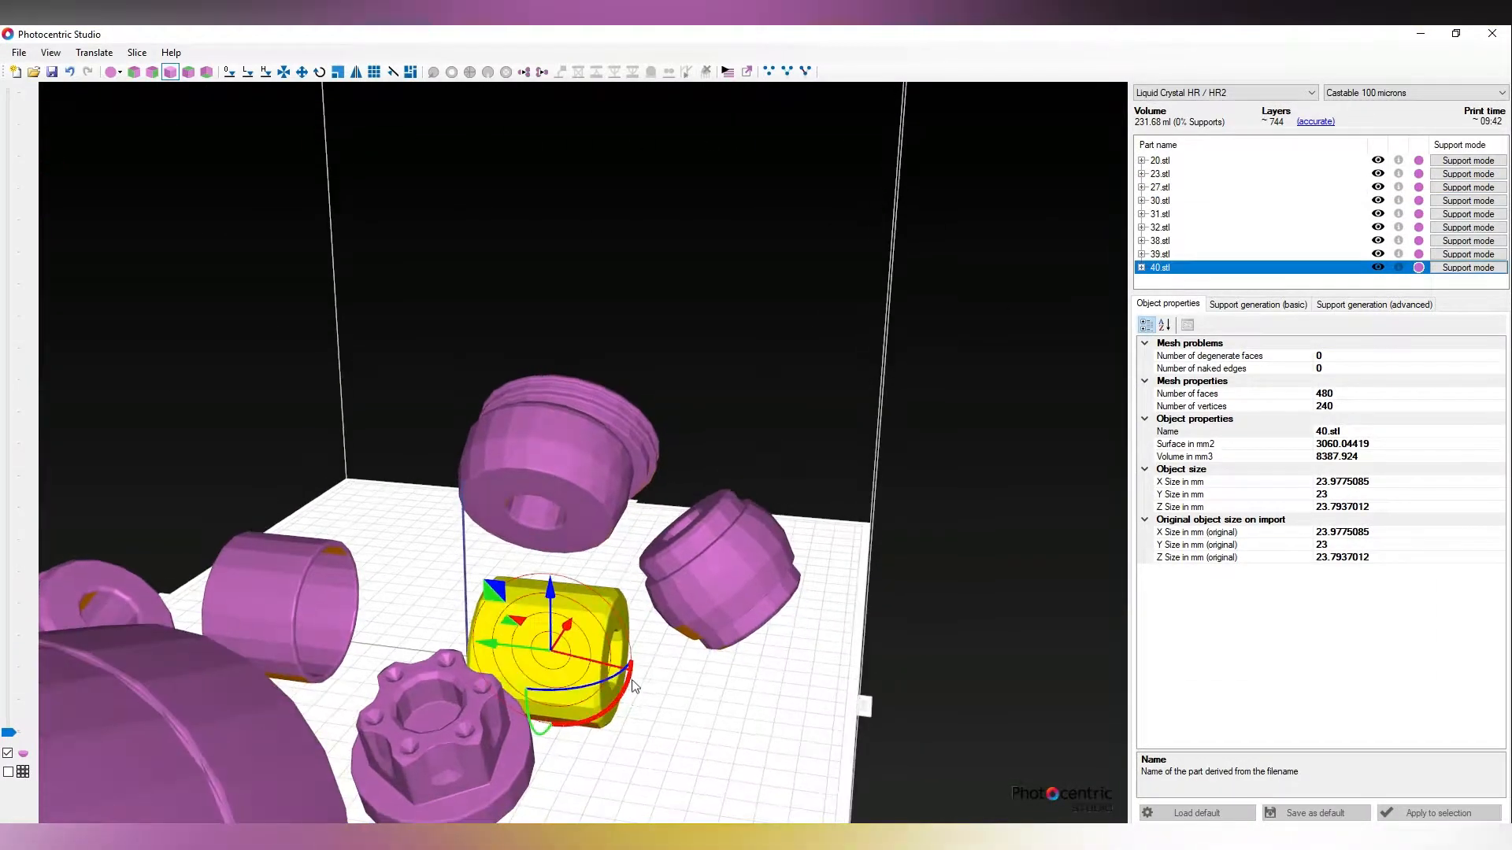
Step: Tilt the cylinder 40.stl about the X axis and fine-tune the tilt of 27.stl
{"action": "scroll", "coordinate": [633, 687], "scroll_direction": "up", "scroll_amount": 3}
{"action": "left_click_drag", "start_coordinate": [652, 670], "coordinate": [587, 693]}
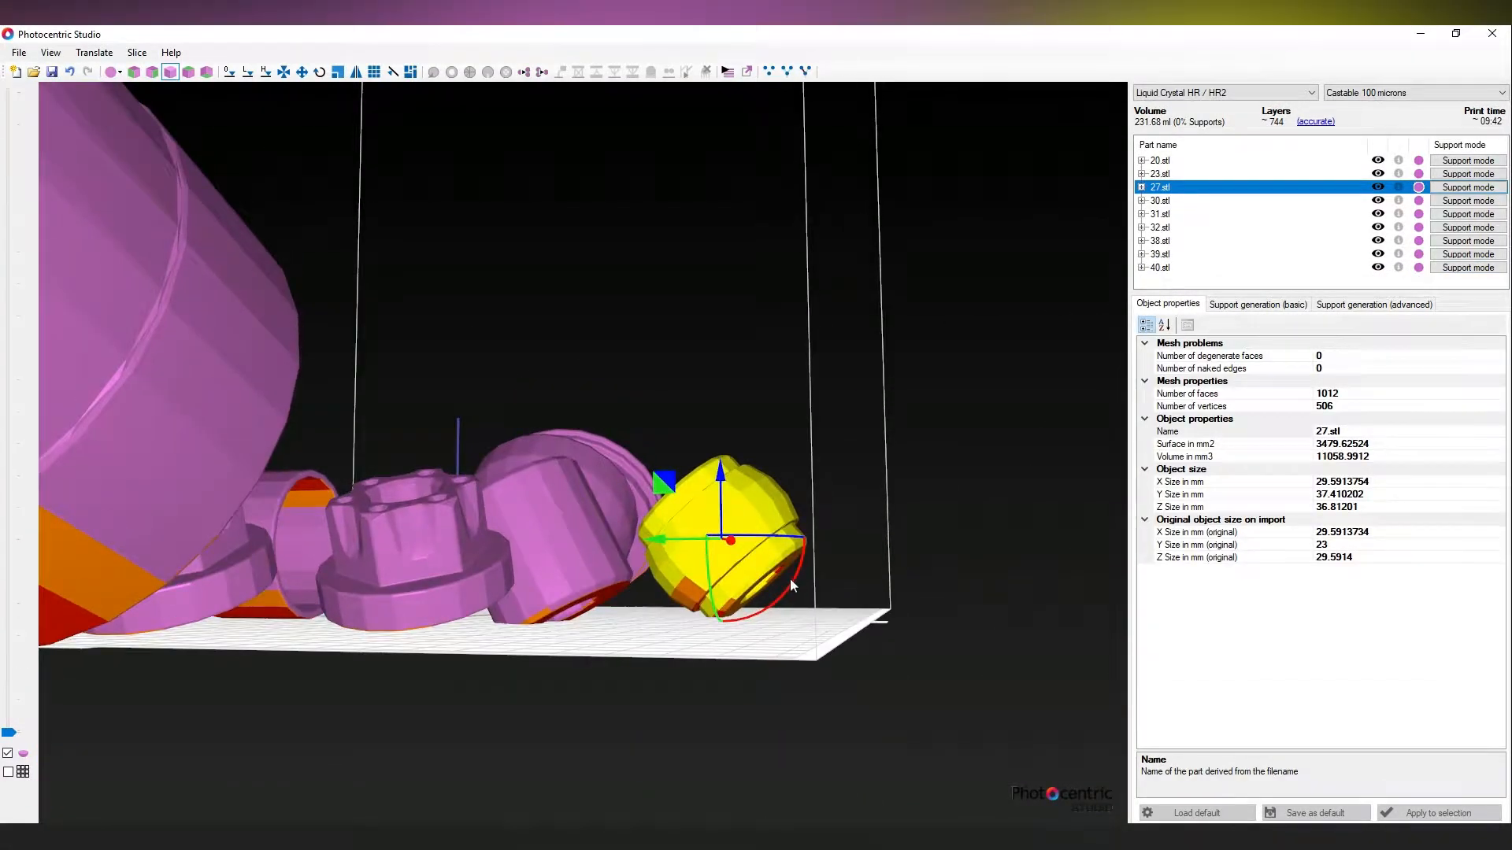
{"action": "left_click_drag", "start_coordinate": [790, 579], "coordinate": [791, 600]}
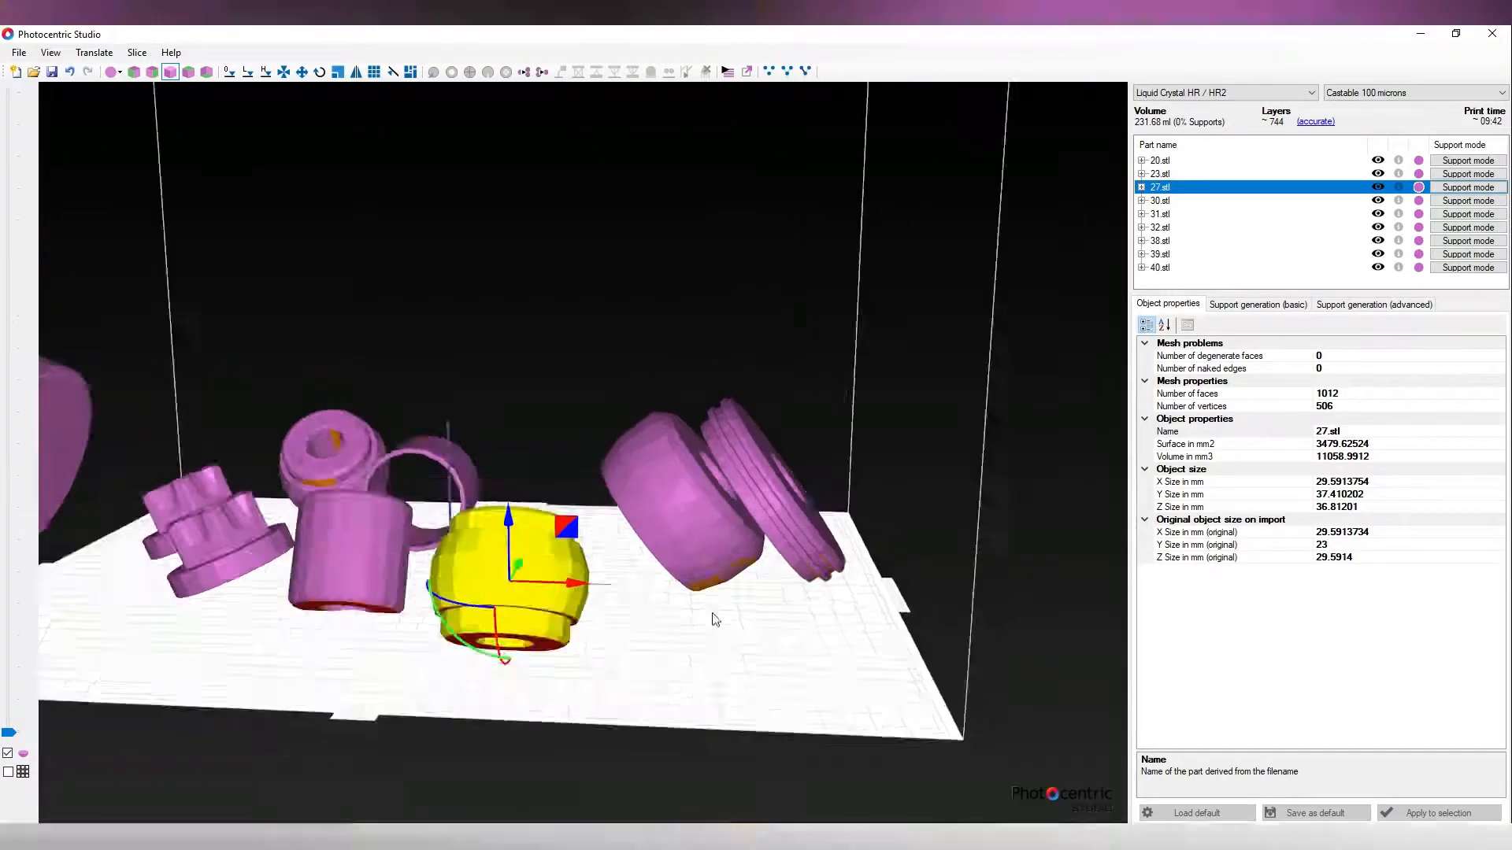
Step: Tilt the thin ring 39.stl about the X axis so it leans on its lower edge
{"action": "right_click_drag", "start_coordinate": [712, 615], "coordinate": [551, 645]}
{"action": "middle_click_drag", "start_coordinate": [551, 645], "coordinate": [744, 698]}
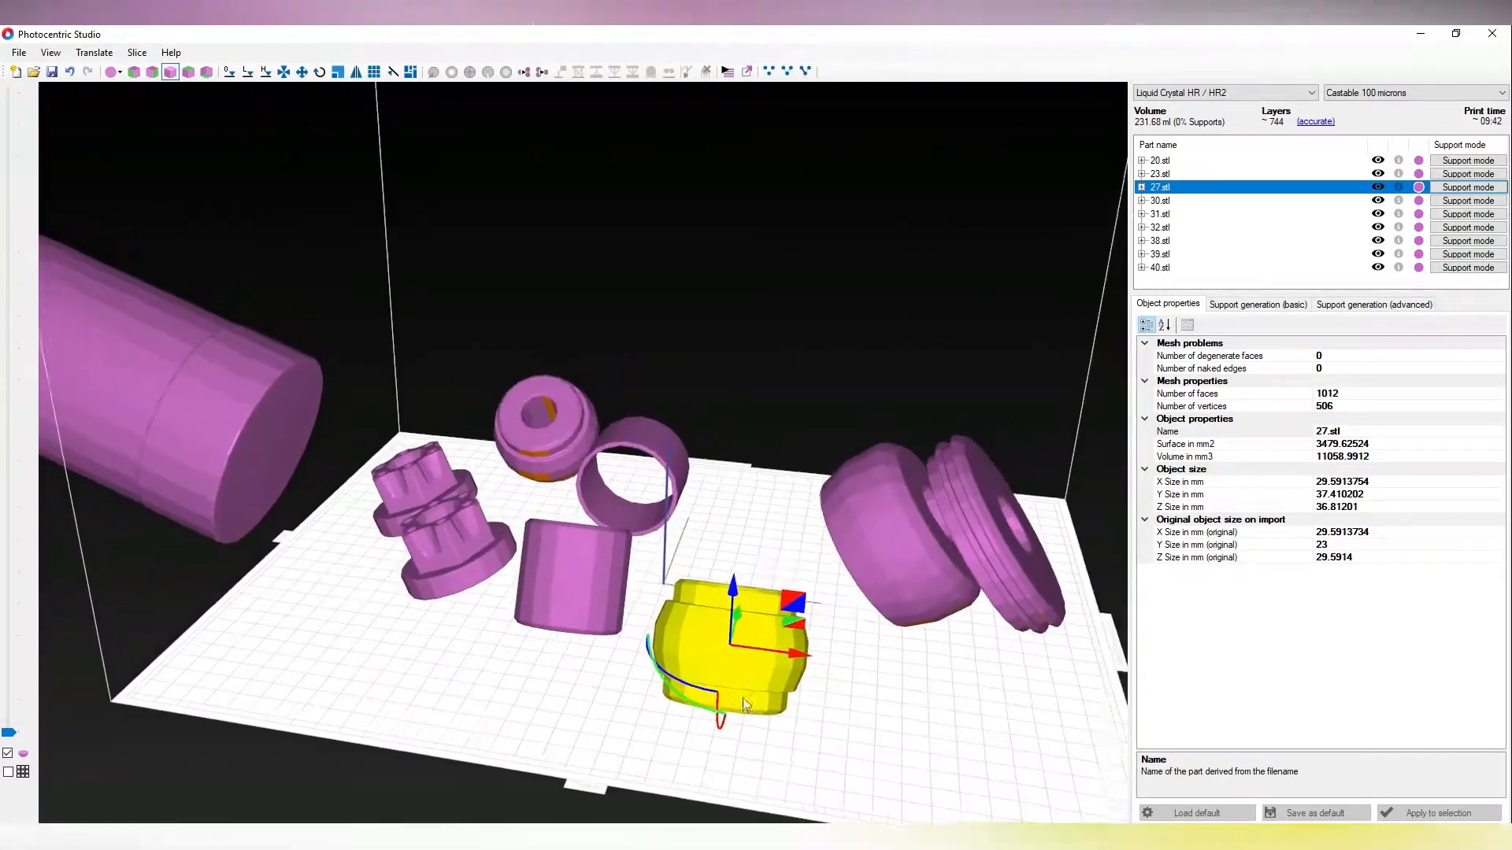
{"action": "right_click_drag", "start_coordinate": [743, 698], "coordinate": [900, 630]}
{"action": "left_click", "coordinate": [805, 586]}
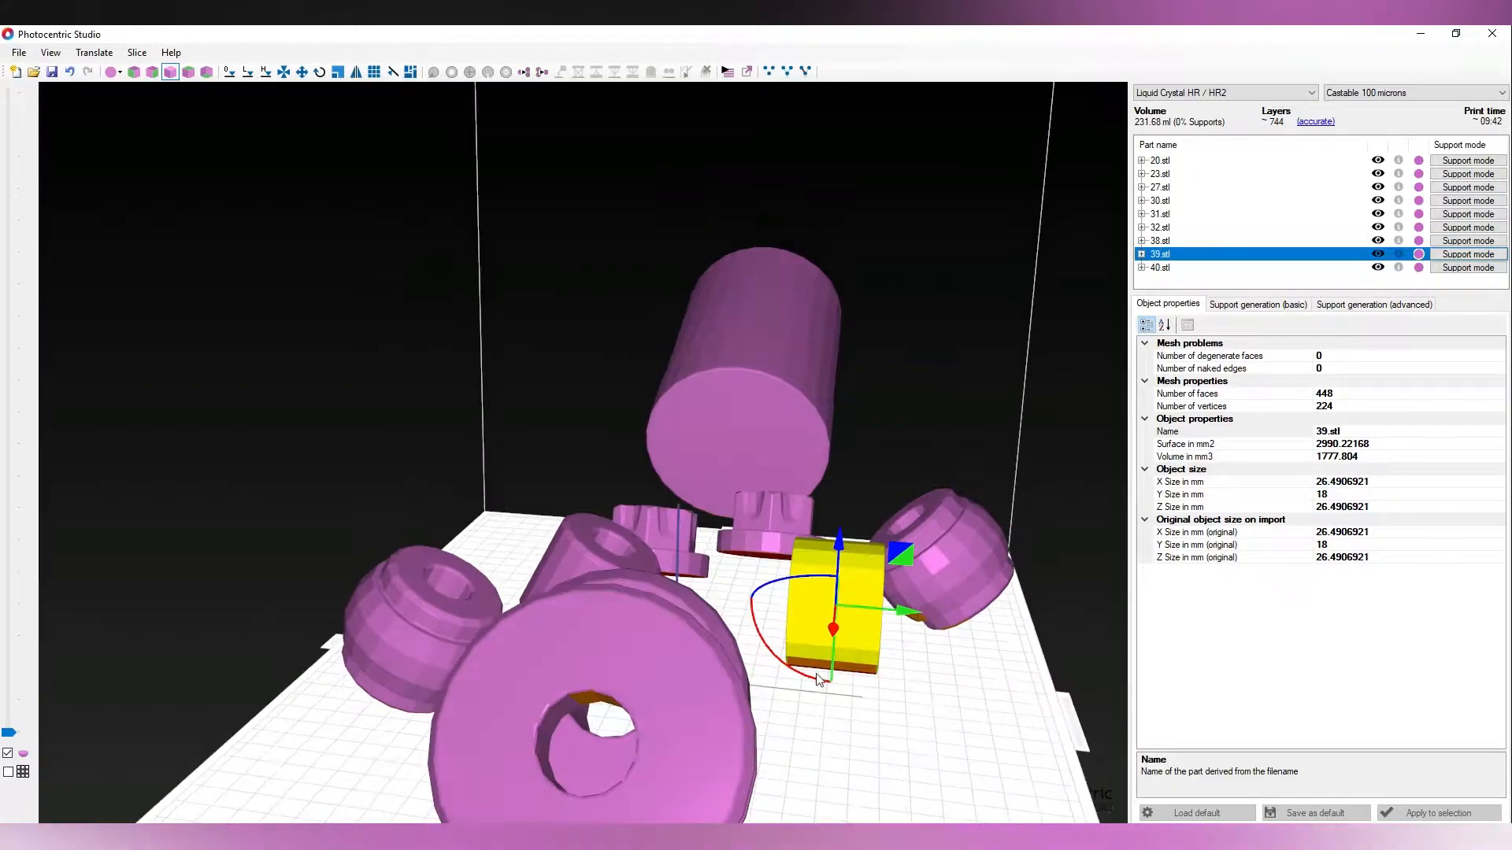
{"action": "left_click_drag", "start_coordinate": [819, 679], "coordinate": [839, 654]}
Step: Rotate the large cylinder 30.stl about the Y axis until it stands nearly upright with a slight tilt
{"action": "right_click_drag", "start_coordinate": [839, 654], "coordinate": [659, 655]}
{"action": "scroll", "coordinate": [917, 659], "scroll_direction": "down", "scroll_amount": 5}
{"action": "mouse_move", "coordinate": [926, 664]}
{"action": "right_mouse_down"}
{"action": "mouse_move", "coordinate": [915, 636]}
{"action": "mouse_move", "coordinate": [943, 673]}
{"action": "mouse_move", "coordinate": [936, 646]}
{"action": "right_mouse_up"}
{"action": "left_click", "coordinate": [915, 636]}
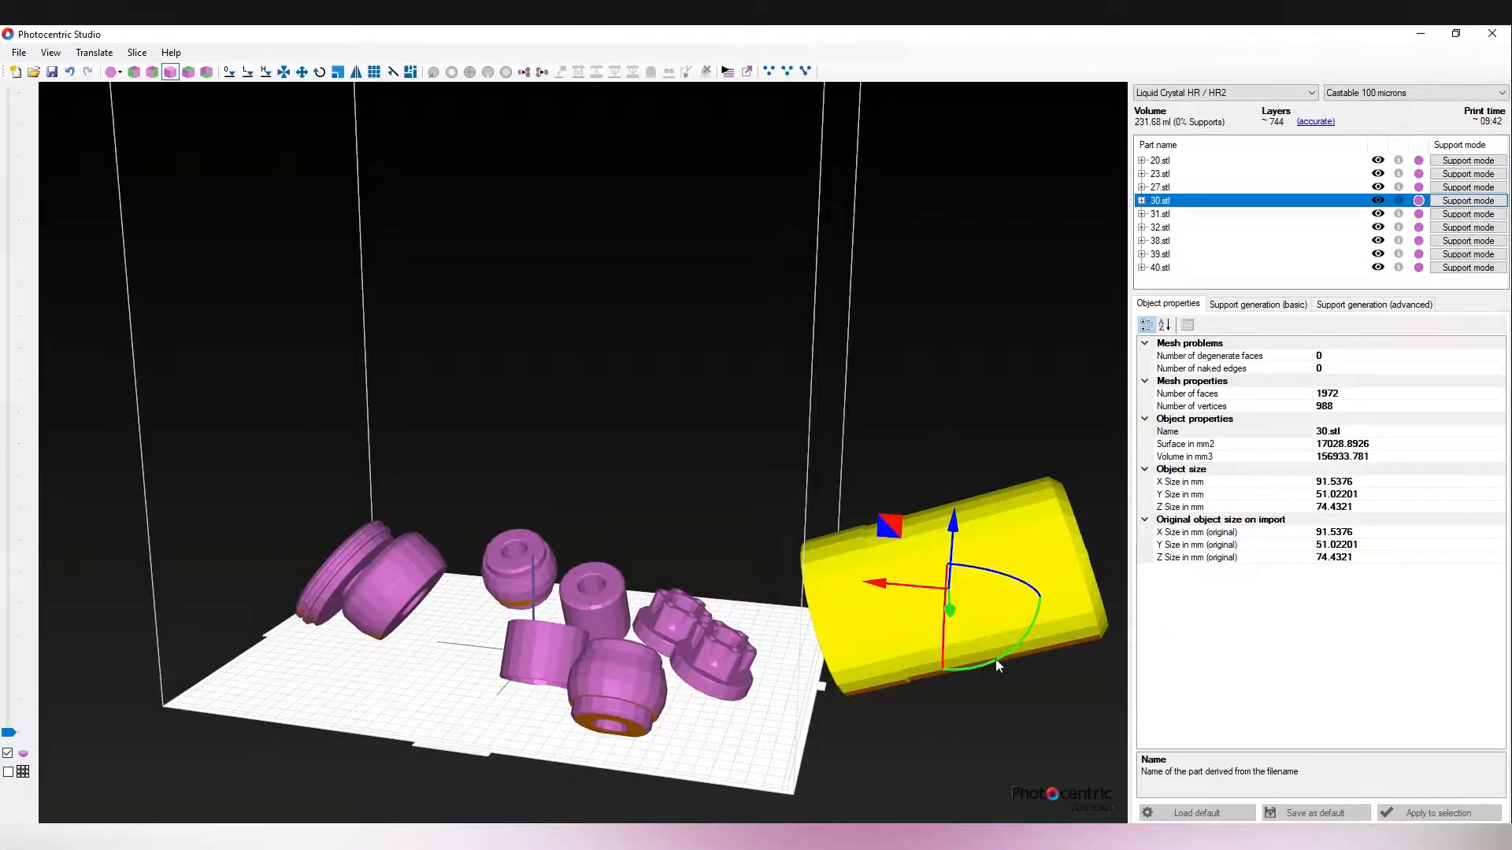
{"action": "left_click_drag", "start_coordinate": [995, 659], "coordinate": [1025, 601]}
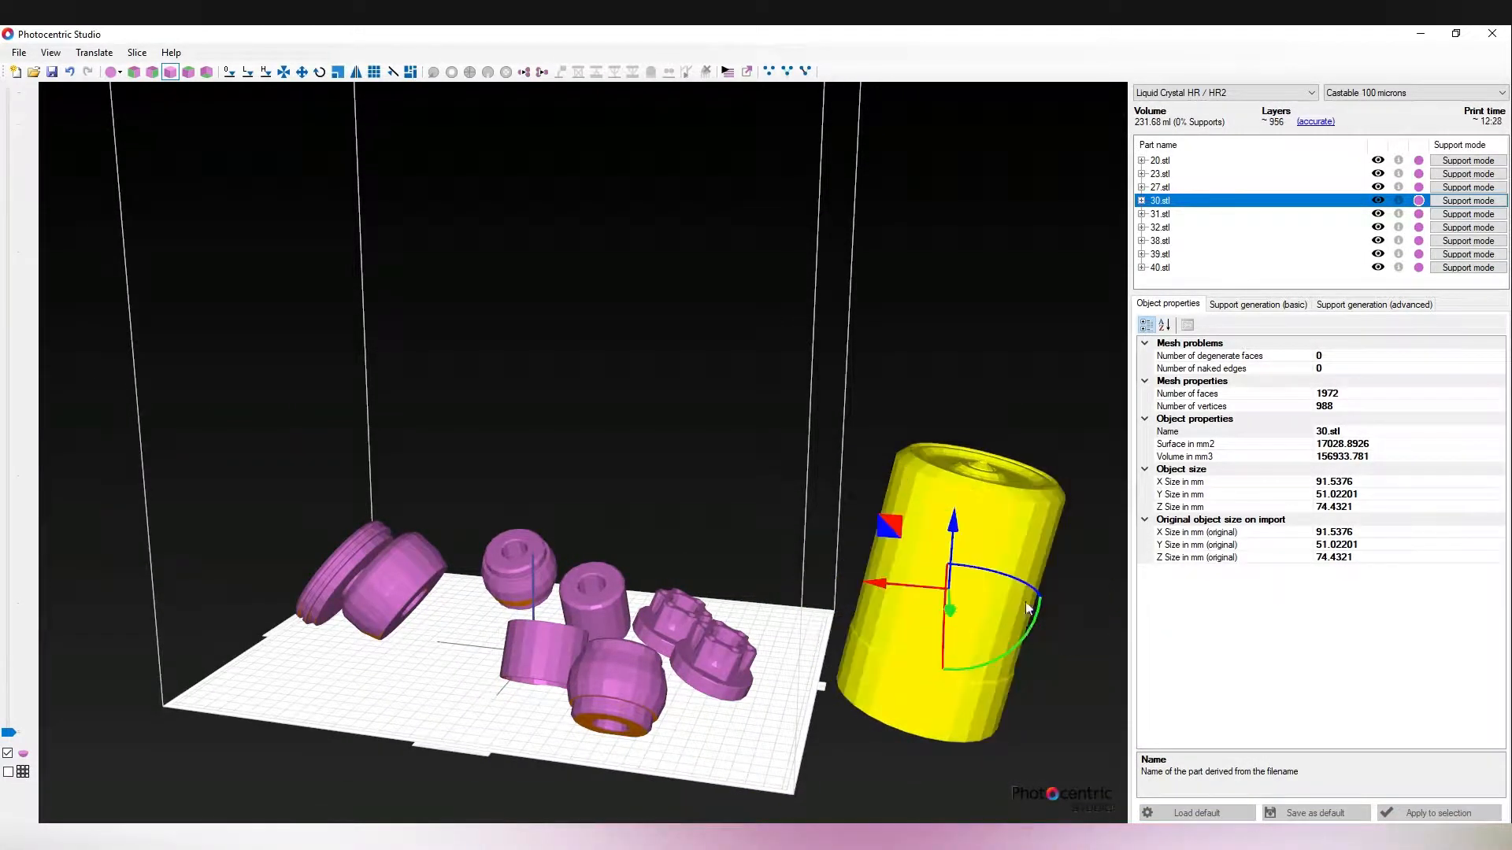
{"action": "right_click_drag", "start_coordinate": [1026, 601], "coordinate": [1042, 627]}
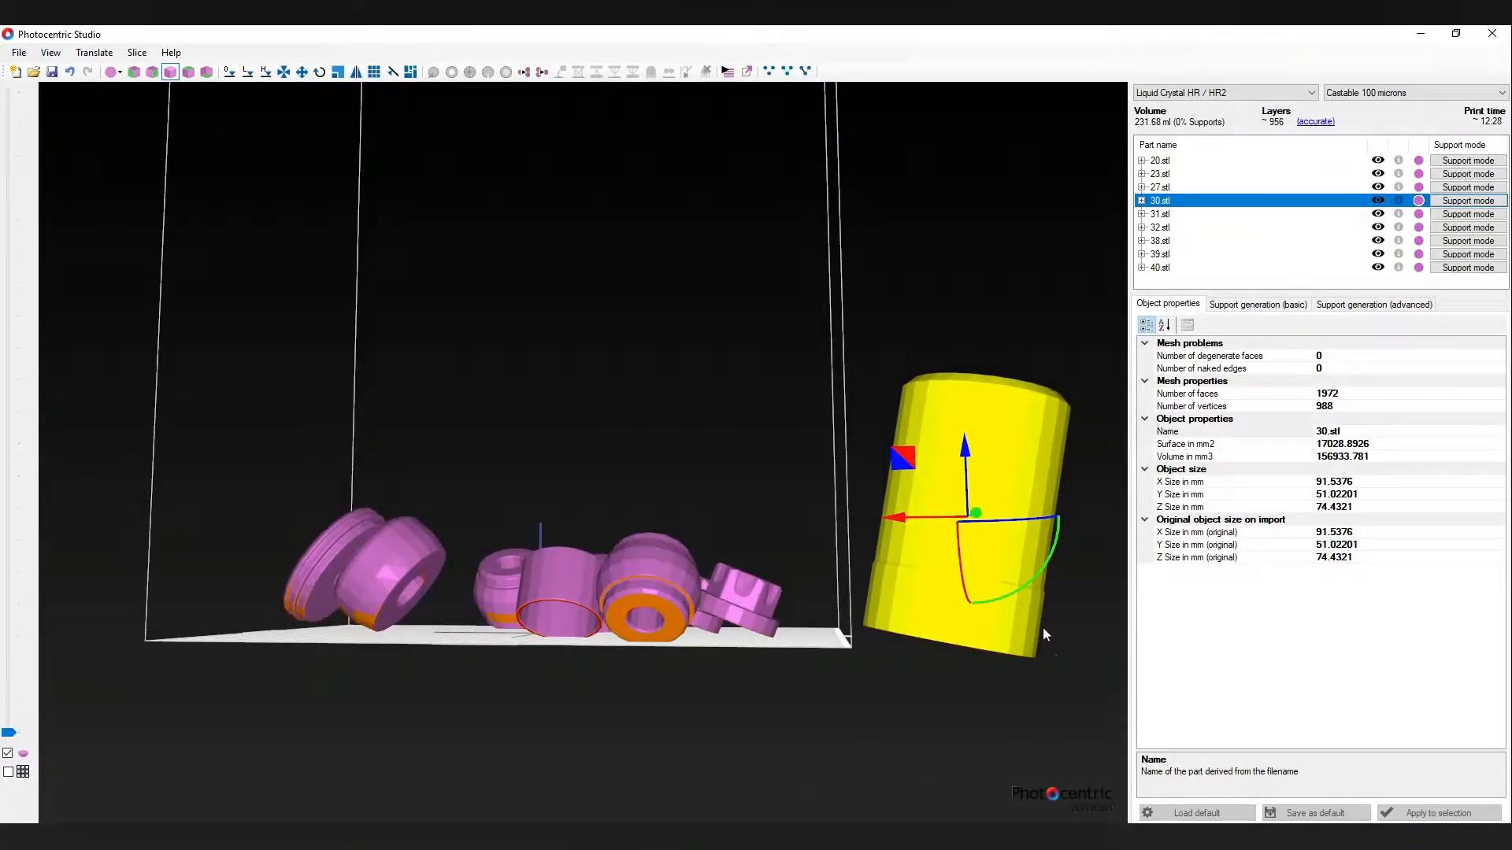
{"action": "left_click_drag", "start_coordinate": [1037, 574], "coordinate": [1045, 591]}
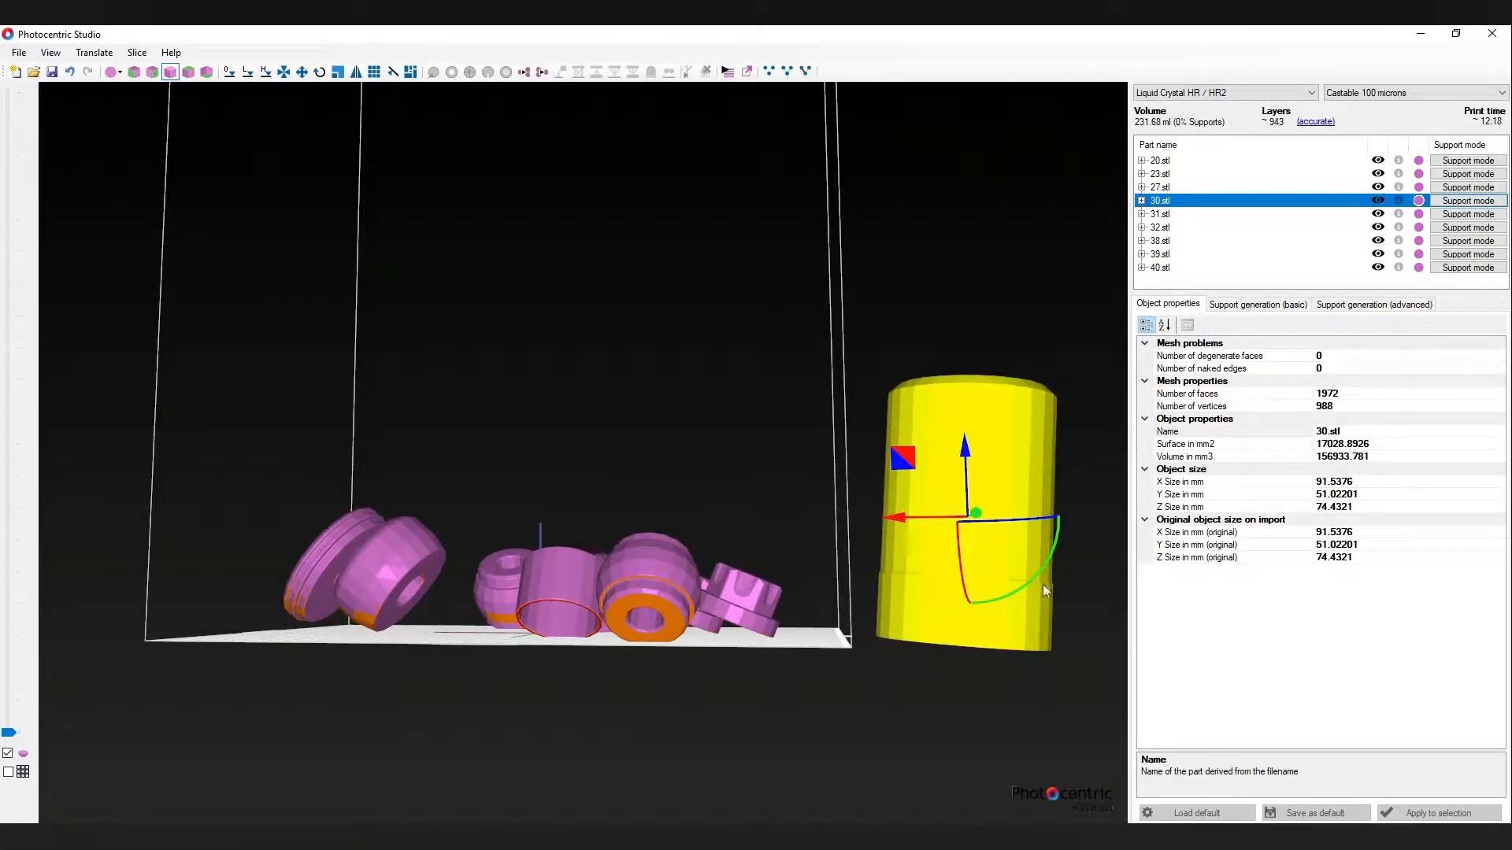
Step: Separate 23.stl and 20.stl, moving 23.stl to the platform's front corner and 20.stl to the back corner
{"action": "right_click_drag", "start_coordinate": [1044, 584], "coordinate": [1031, 621]}
{"action": "scroll", "coordinate": [1031, 621], "scroll_direction": "down", "scroll_amount": 5}
{"action": "right_click_drag", "start_coordinate": [894, 616], "coordinate": [800, 612]}
{"action": "left_click", "coordinate": [642, 557]}
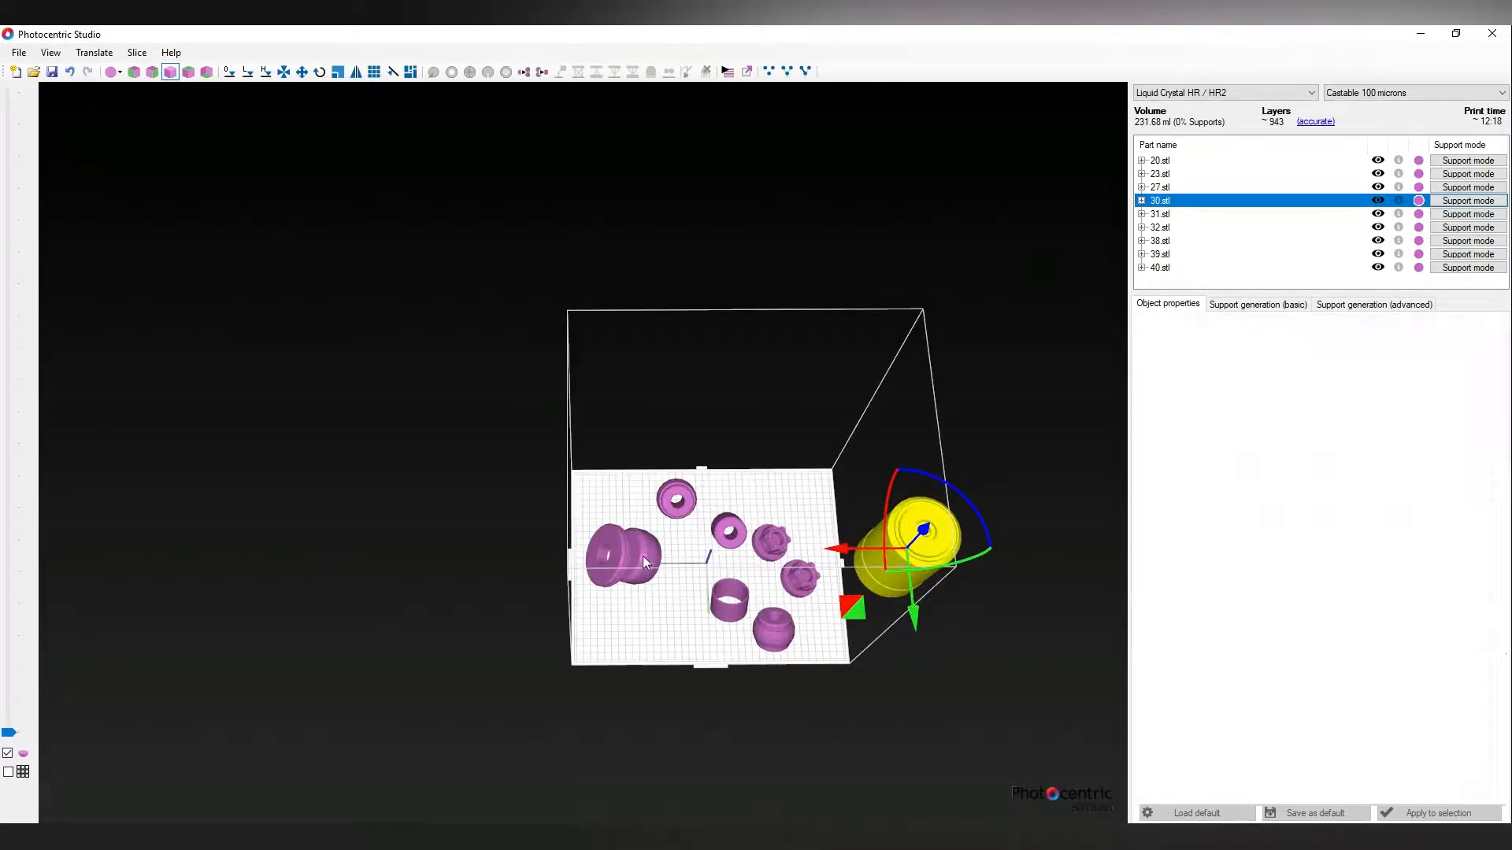
{"action": "left_click_drag", "start_coordinate": [576, 613], "coordinate": [558, 580]}
{"action": "left_click", "coordinate": [608, 559]}
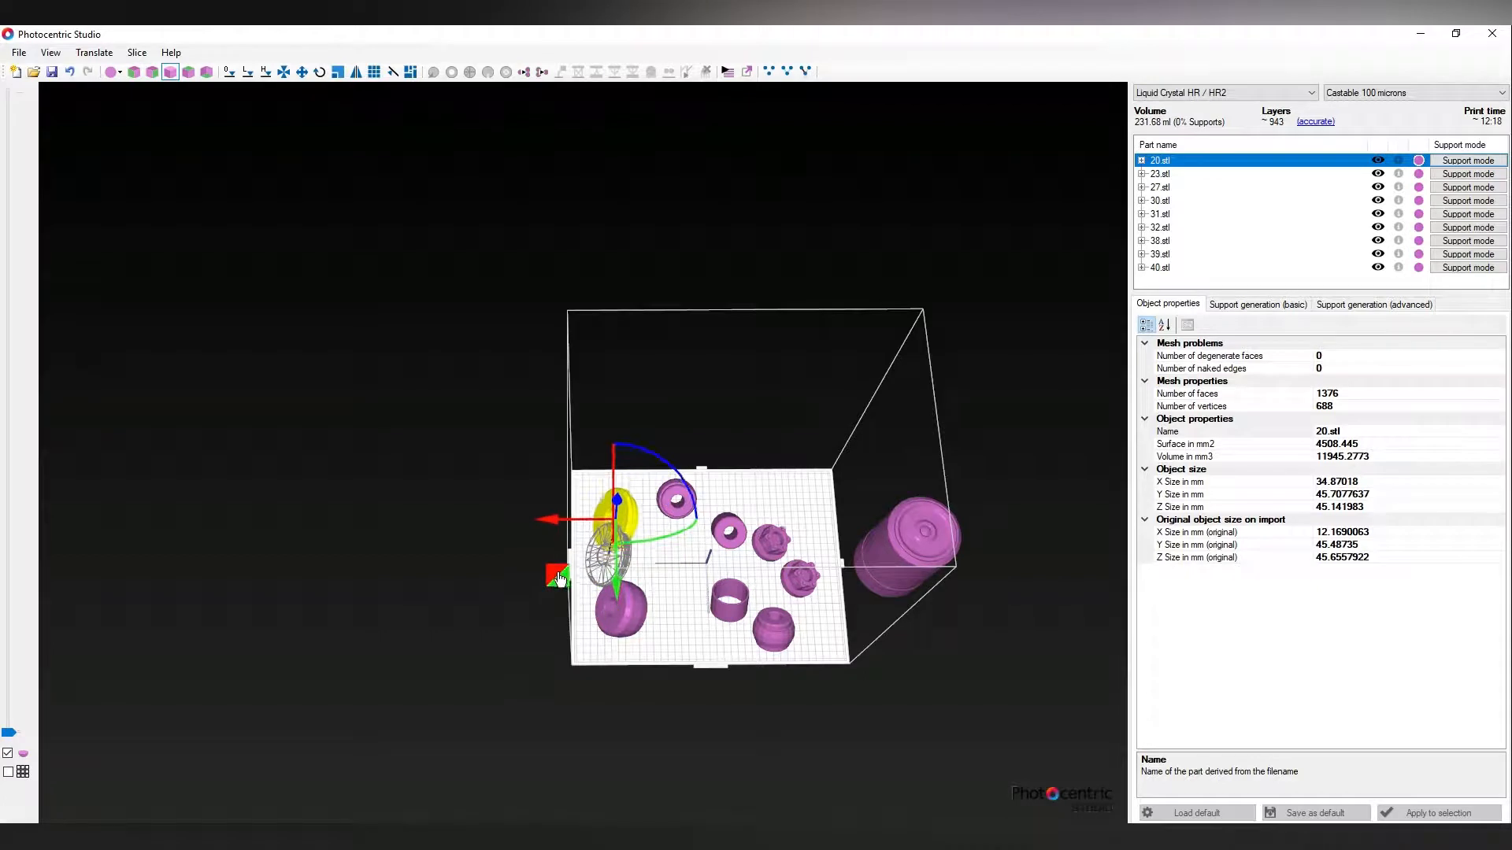
Step: Move 40.stl toward the platform's back edge and 39.stl toward its front edge to clear the centre
{"action": "left_click", "coordinate": [726, 548]}
{"action": "left_click_drag", "start_coordinate": [679, 594], "coordinate": [697, 566]}
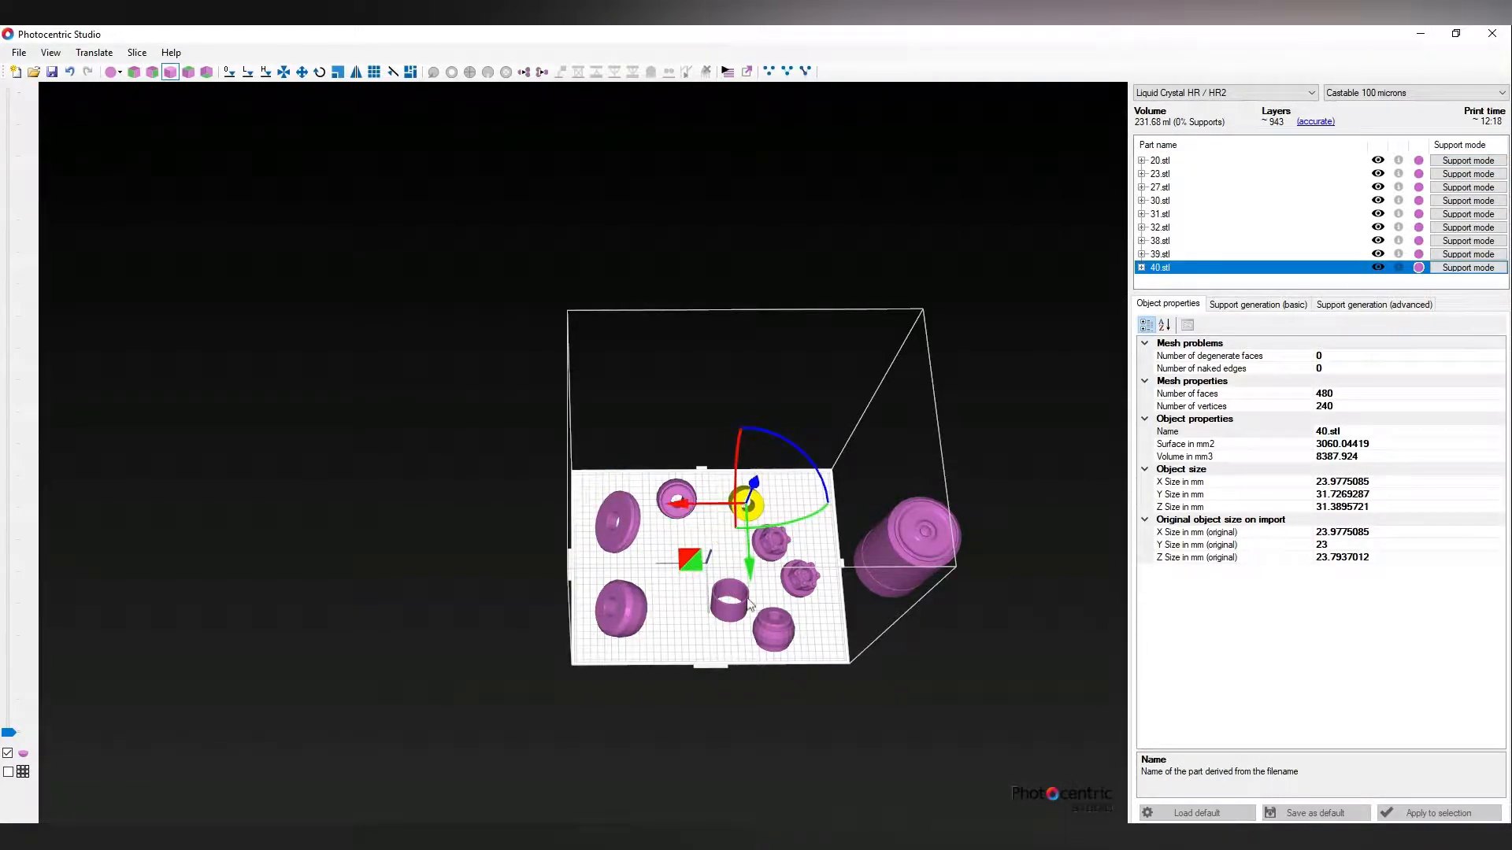
{"action": "left_click", "coordinate": [740, 607]}
{"action": "left_click_drag", "start_coordinate": [684, 673], "coordinate": [658, 687]}
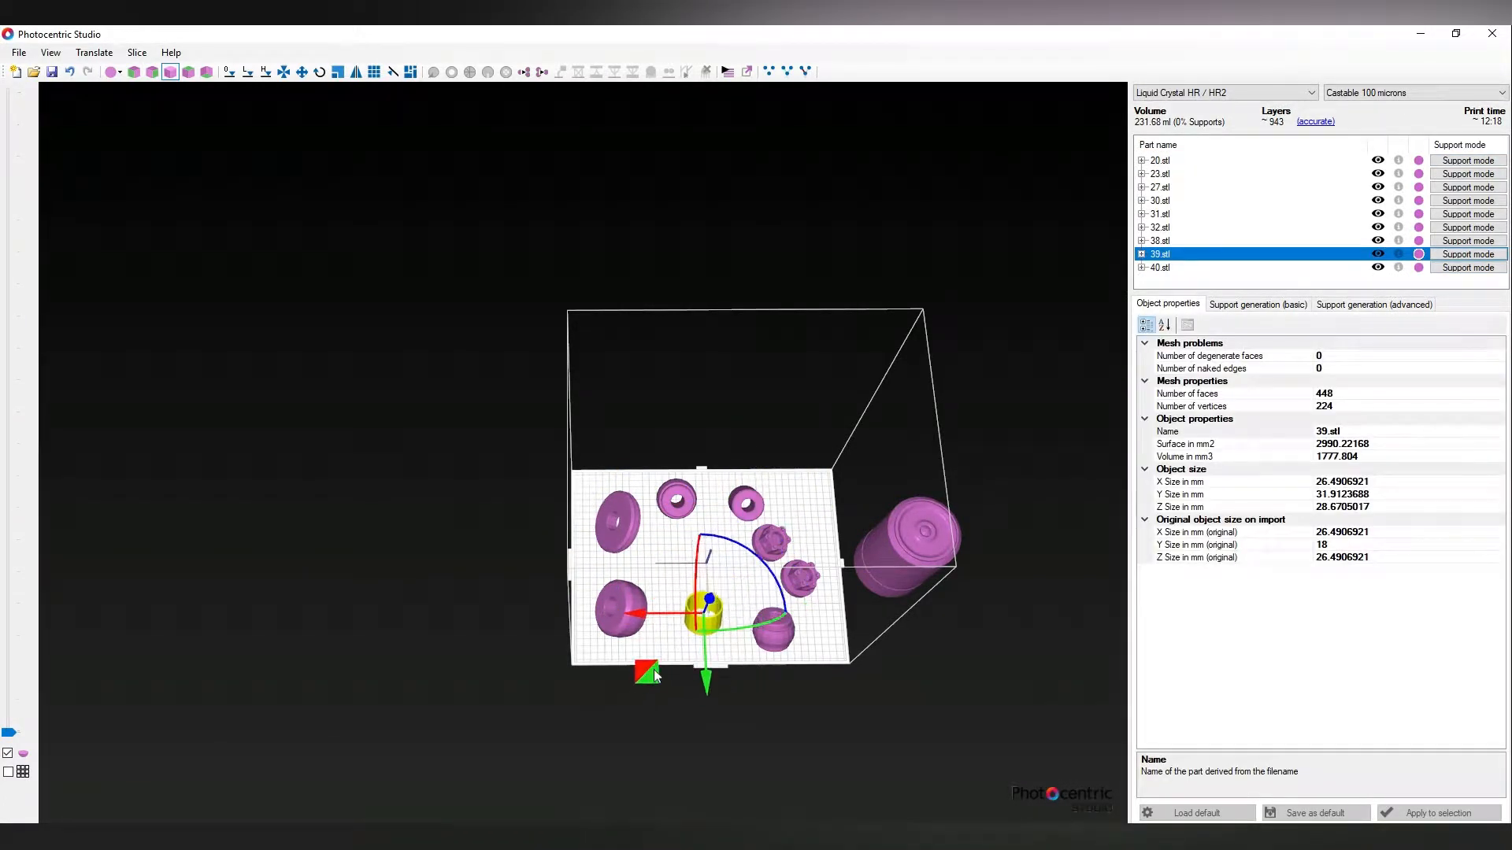
Step: Move the large cylinder 30.stl from outside the build volume to the middle of the platform
{"action": "left_click", "coordinate": [876, 578]}
{"action": "left_click_drag", "start_coordinate": [849, 612], "coordinate": [656, 592]}
{"action": "scroll", "coordinate": [791, 630], "scroll_direction": "up", "scroll_amount": 3}
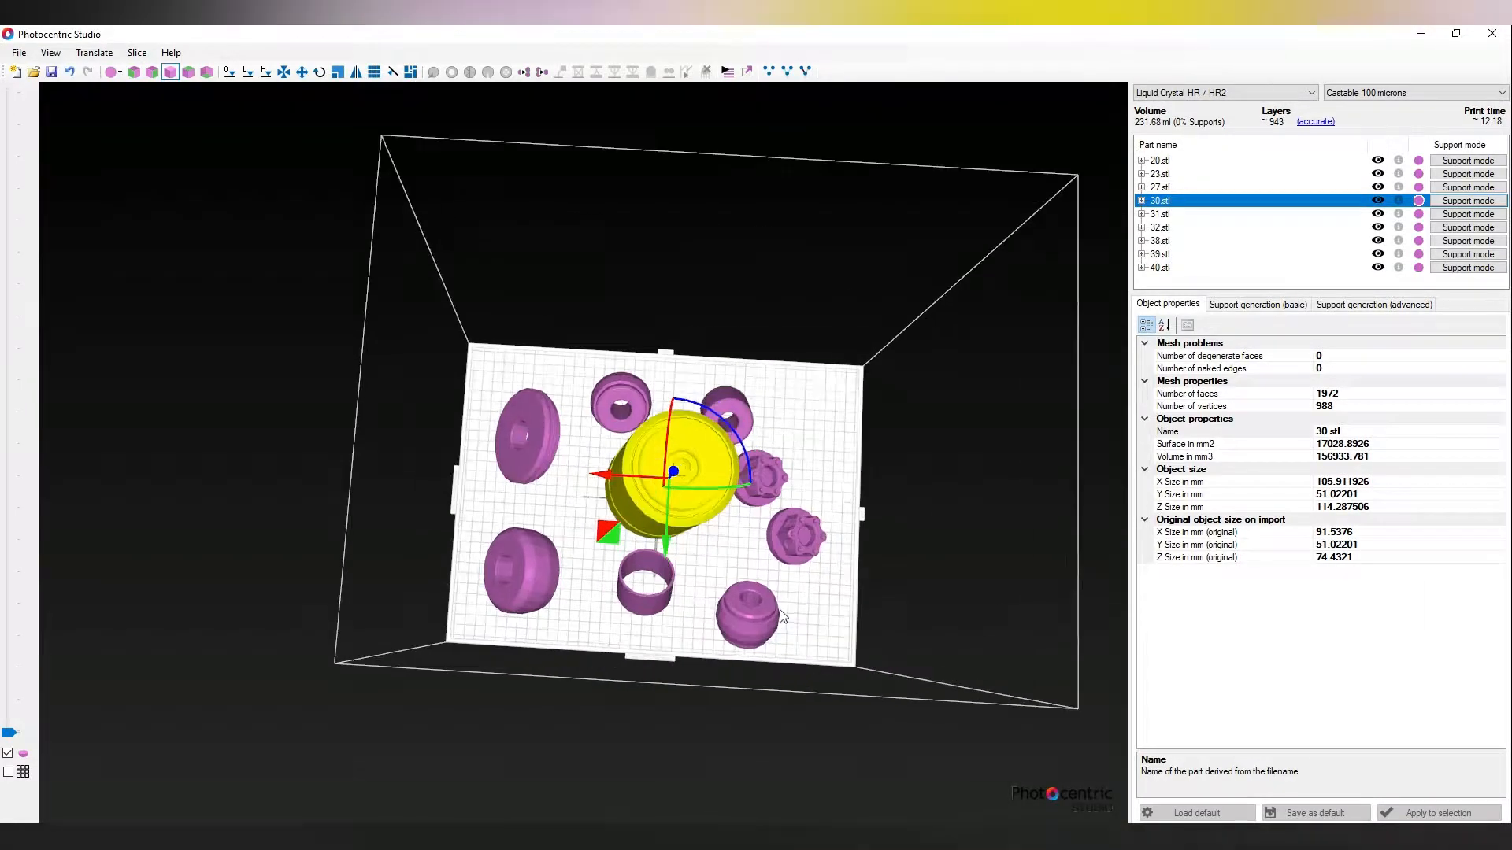
Step: Spread 32.stl, 40.stl and 38.stl toward the platform's edges, clear of the central cylinder
{"action": "left_click", "coordinate": [769, 484]}
{"action": "left_click_drag", "start_coordinate": [712, 541], "coordinate": [732, 504]}
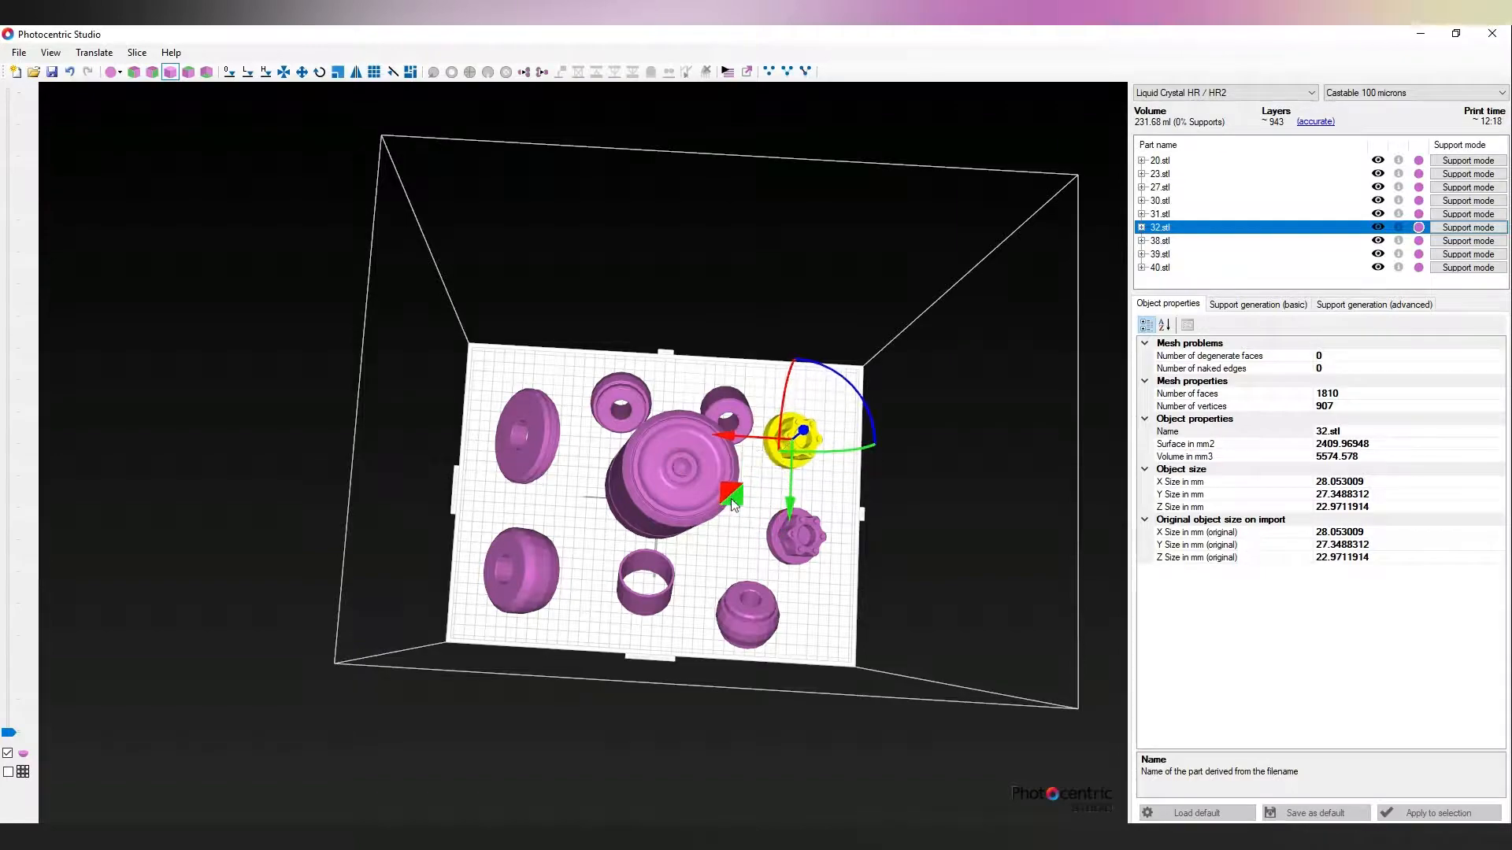
{"action": "left_click", "coordinate": [728, 407]}
{"action": "middle_click_drag", "start_coordinate": [710, 526], "coordinate": [567, 668]}
{"action": "left_click", "coordinate": [603, 561]}
{"action": "left_click", "coordinate": [421, 337]}
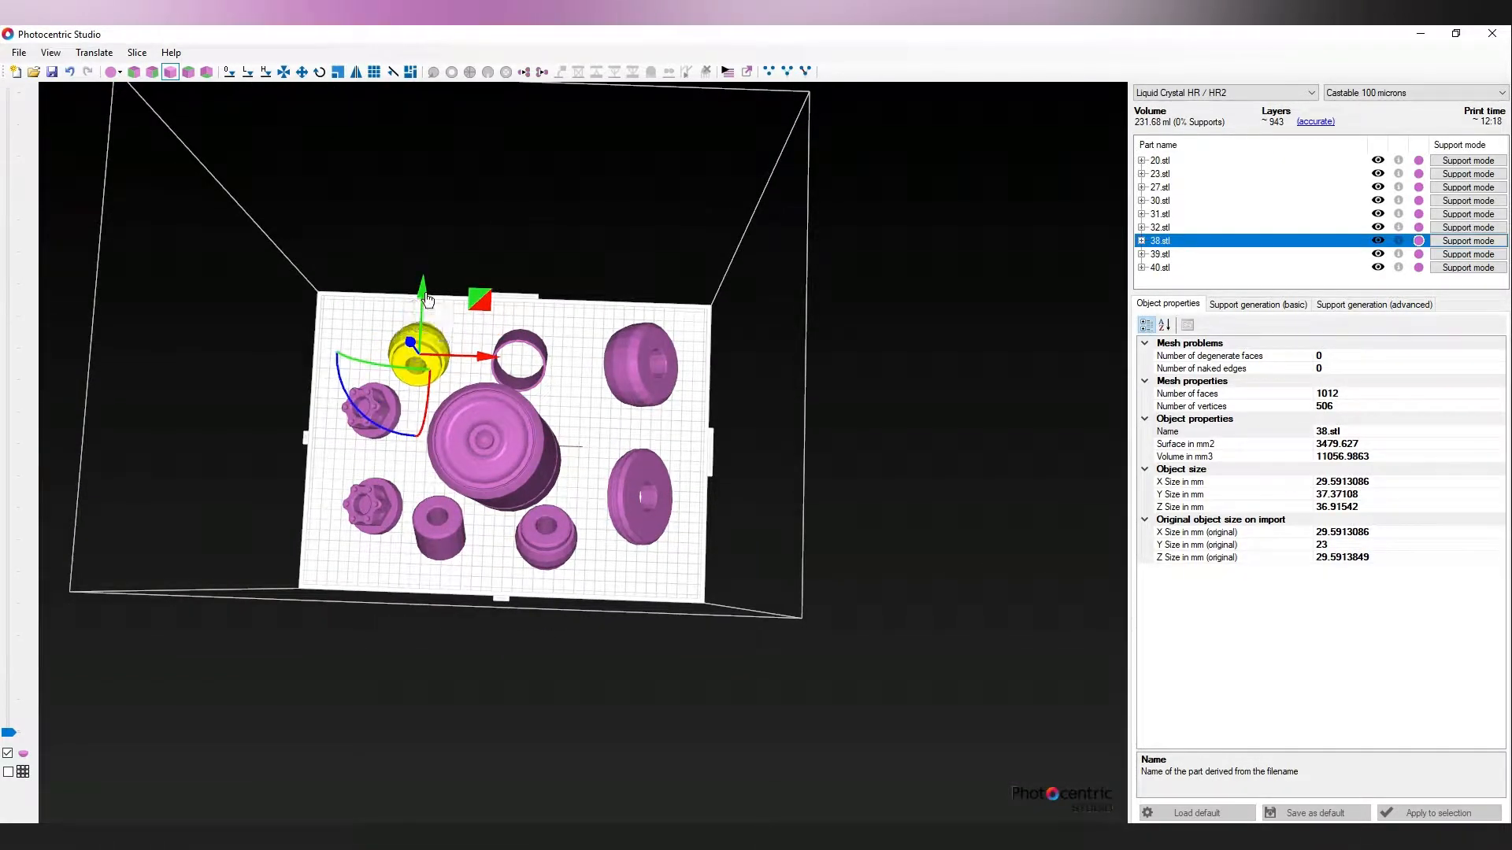
{"action": "left_click", "coordinate": [594, 418]}
{"action": "middle_click_drag", "start_coordinate": [595, 418], "coordinate": [569, 437]}
Step: Enter support mode for 20.stl and generate supports at 22% point density
{"action": "left_click", "coordinate": [1451, 162]}
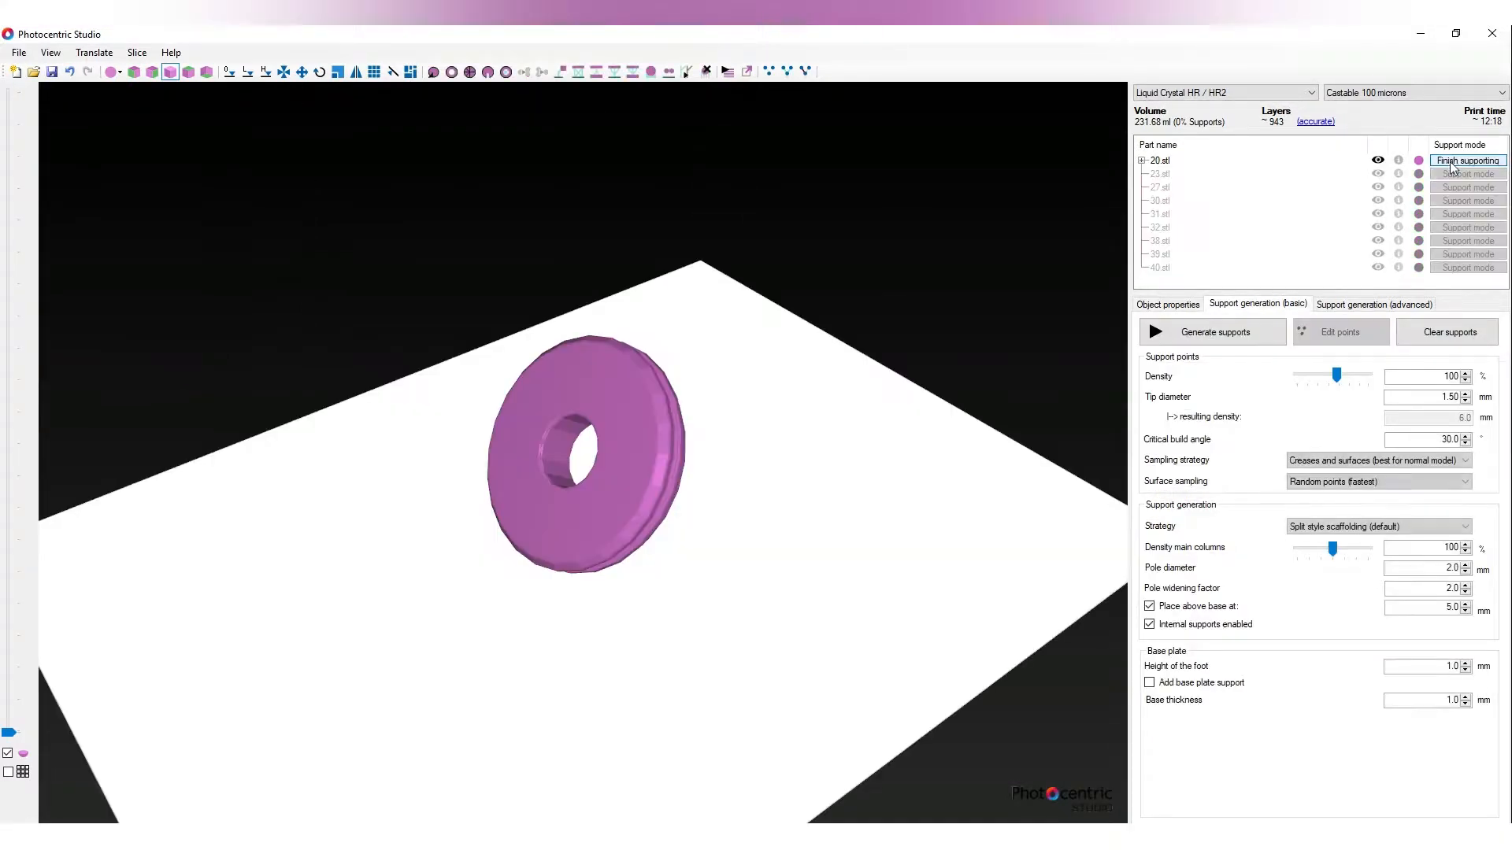
{"action": "middle_click_drag", "start_coordinate": [835, 519], "coordinate": [804, 463]}
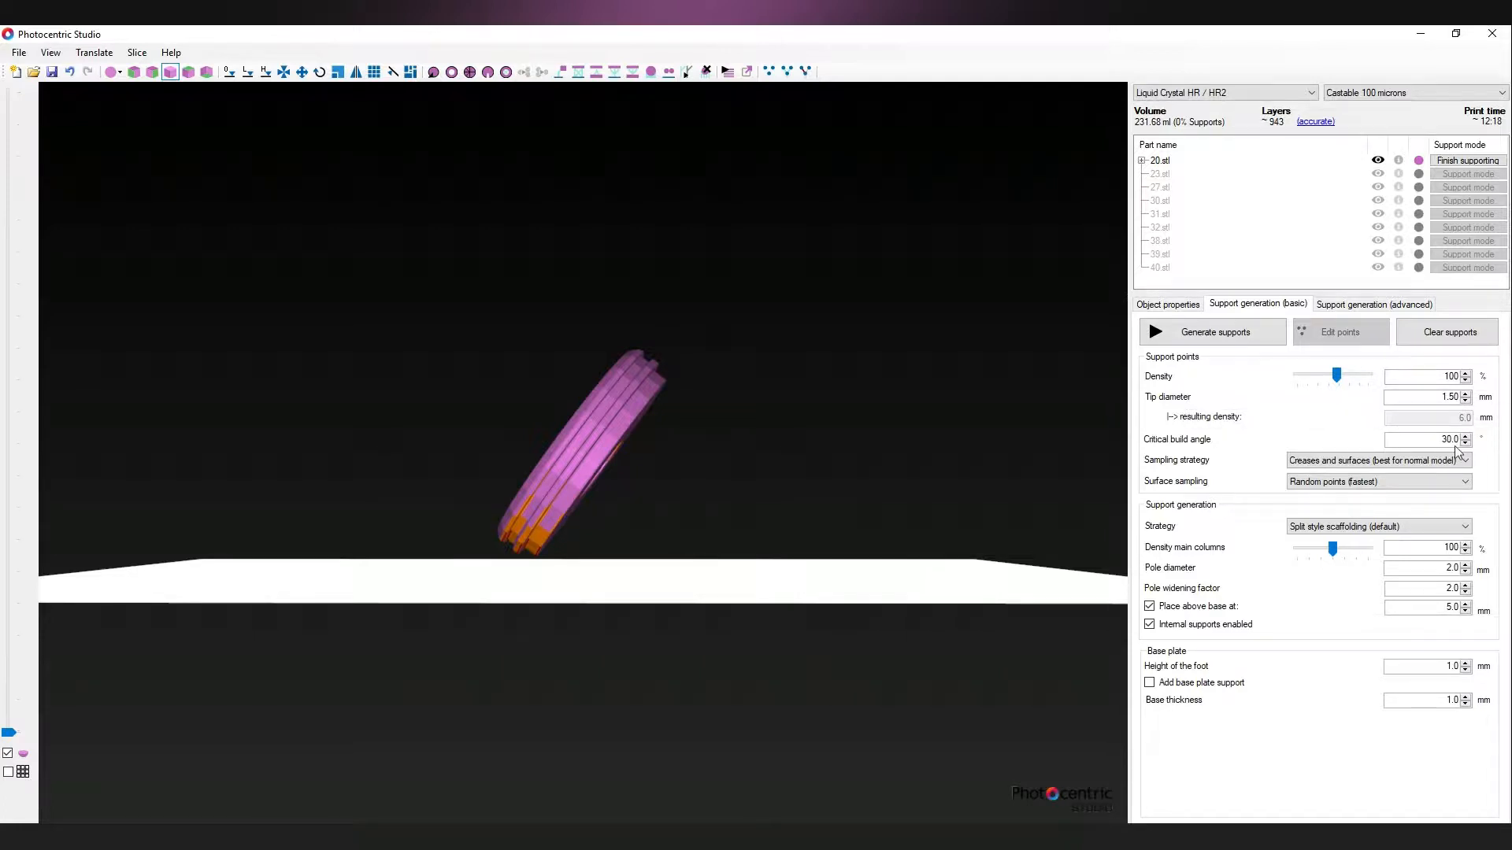
{"action": "left_click_drag", "start_coordinate": [1336, 376], "coordinate": [1306, 382]}
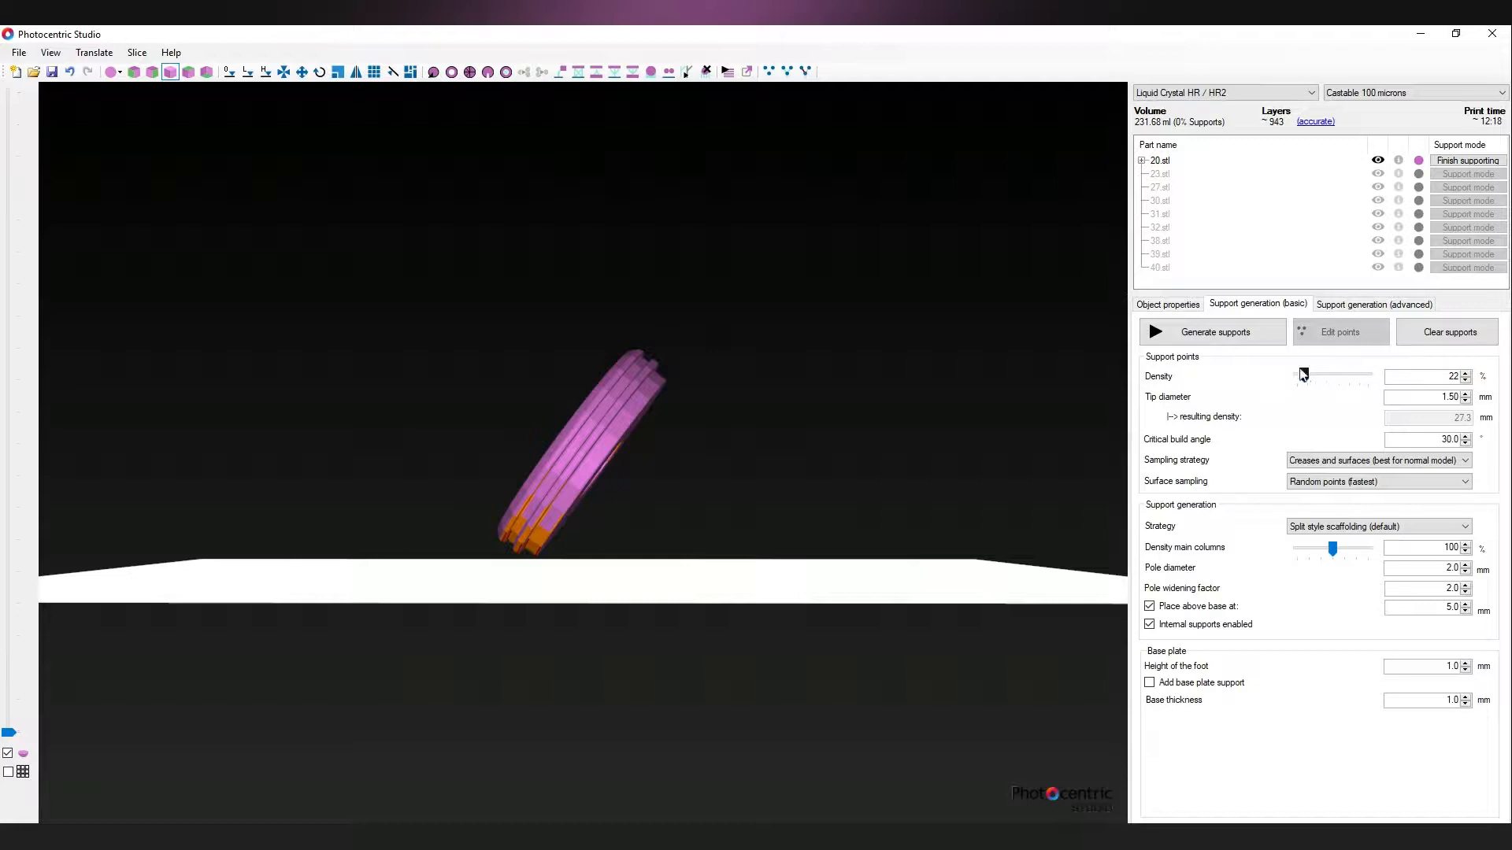
{"action": "left_click", "coordinate": [1238, 336]}
{"action": "right_click_drag", "start_coordinate": [886, 498], "coordinate": [635, 505]}
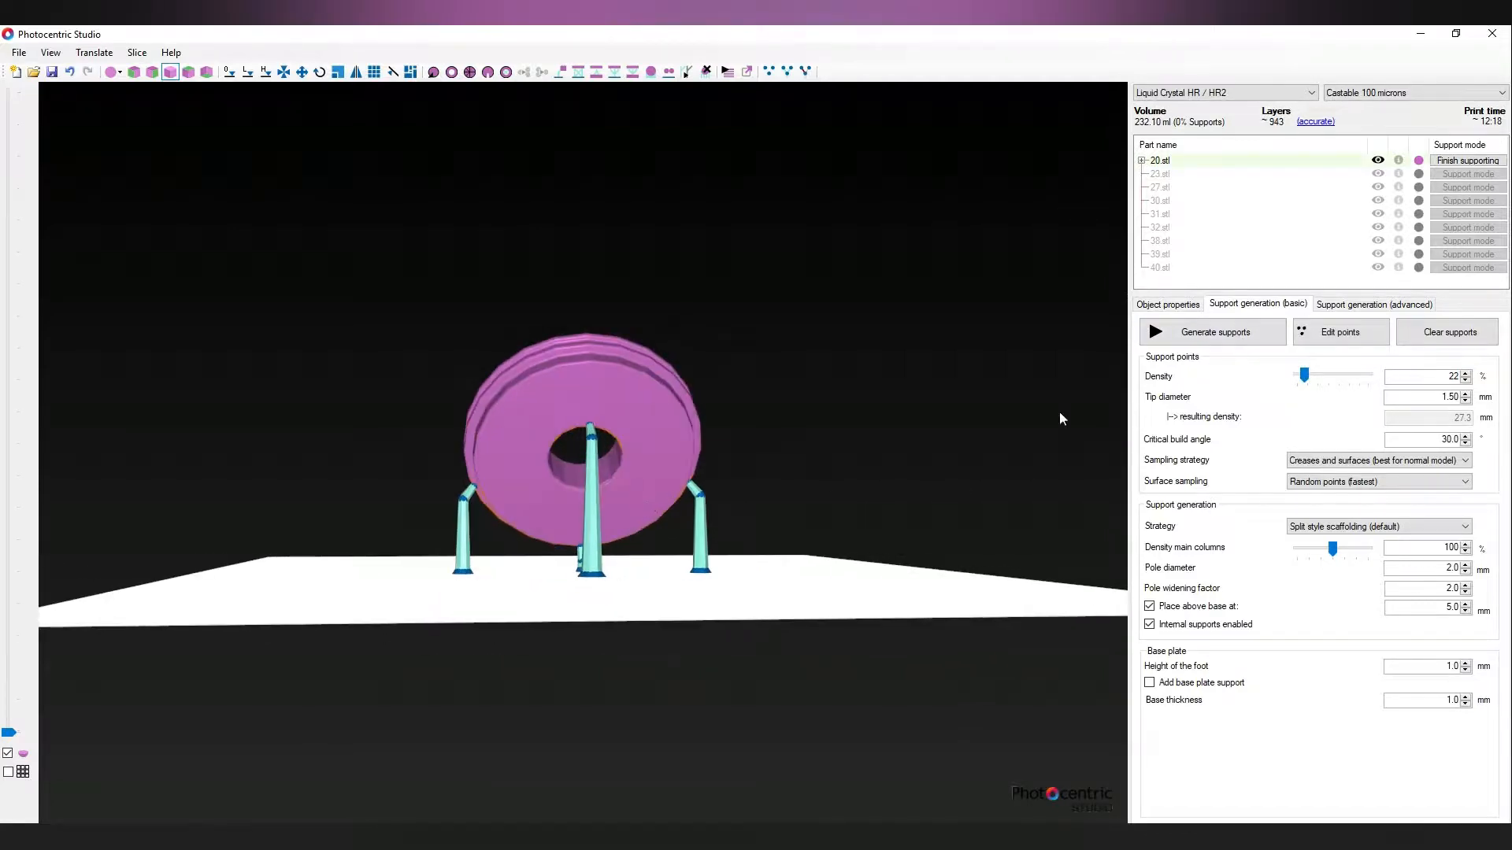
Step: Raise the support point density in stages to 72%, regenerating the supports of 20.stl to compare each result
{"action": "left_click", "coordinate": [1343, 379]}
{"action": "left_click", "coordinate": [1216, 332]}
{"action": "right_click_drag", "start_coordinate": [938, 449], "coordinate": [904, 488]}
{"action": "left_click", "coordinate": [1345, 379]}
{"action": "left_click", "coordinate": [1216, 332]}
{"action": "left_click", "coordinate": [1336, 381]}
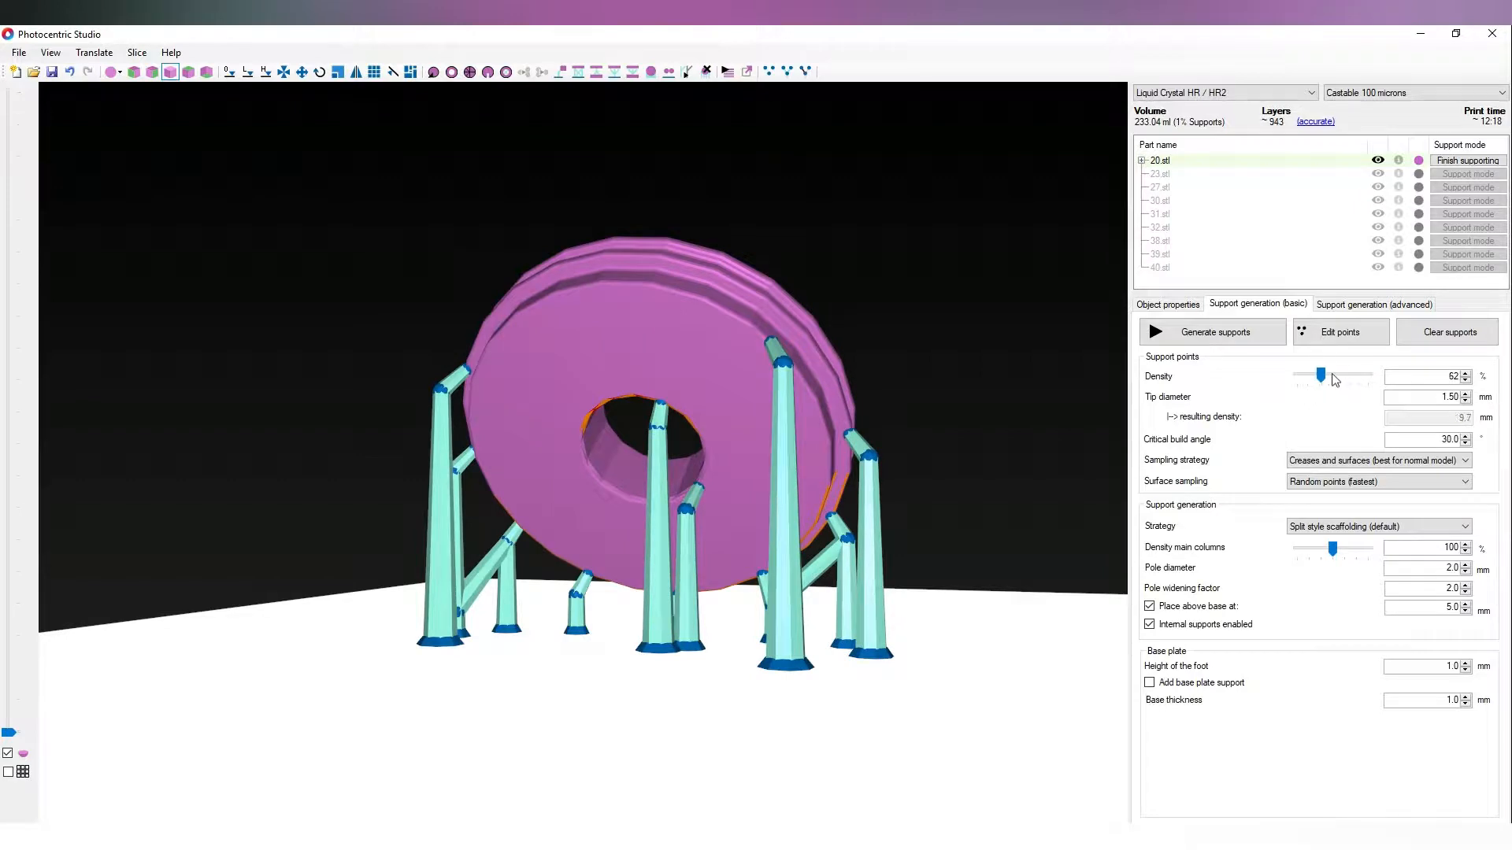
{"action": "left_click", "coordinate": [1335, 380]}
{"action": "left_click", "coordinate": [1253, 337]}
{"action": "right_click_drag", "start_coordinate": [1118, 429], "coordinate": [776, 467]}
Step: Set the support point density to 92% and regenerate the supports of 20.stl
{"action": "left_click", "coordinate": [1348, 376]}
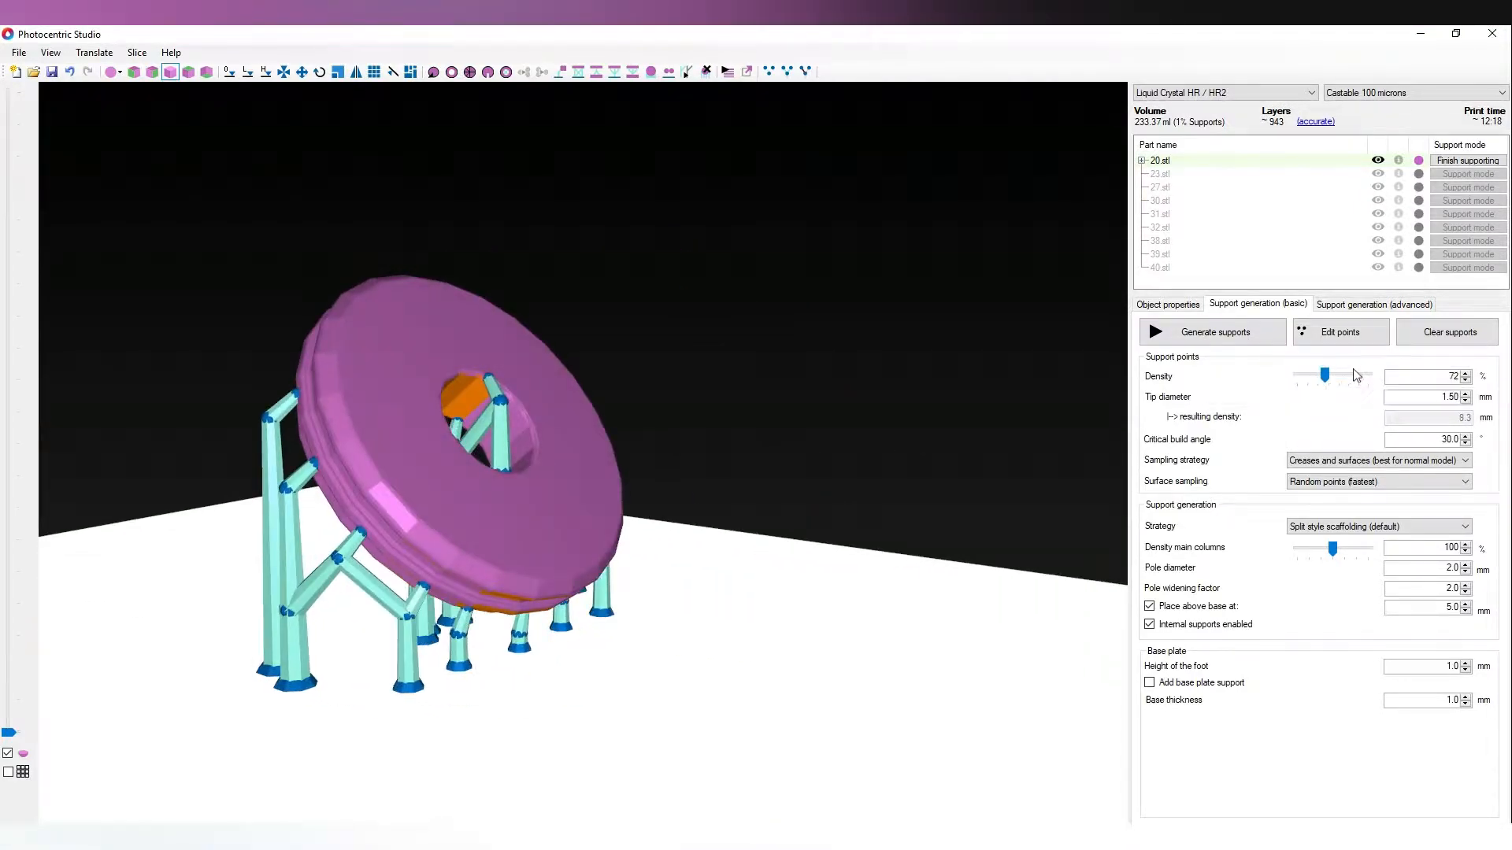
{"action": "left_click", "coordinate": [1356, 376]}
{"action": "left_click", "coordinate": [1363, 375]}
{"action": "left_click", "coordinate": [1215, 331]}
{"action": "right_click_drag", "start_coordinate": [965, 439], "coordinate": [686, 575]}
Step: Edit the support points of 20.stl, removing surplus ones around the outer rim, and apply the changes
{"action": "left_click", "coordinate": [1326, 332]}
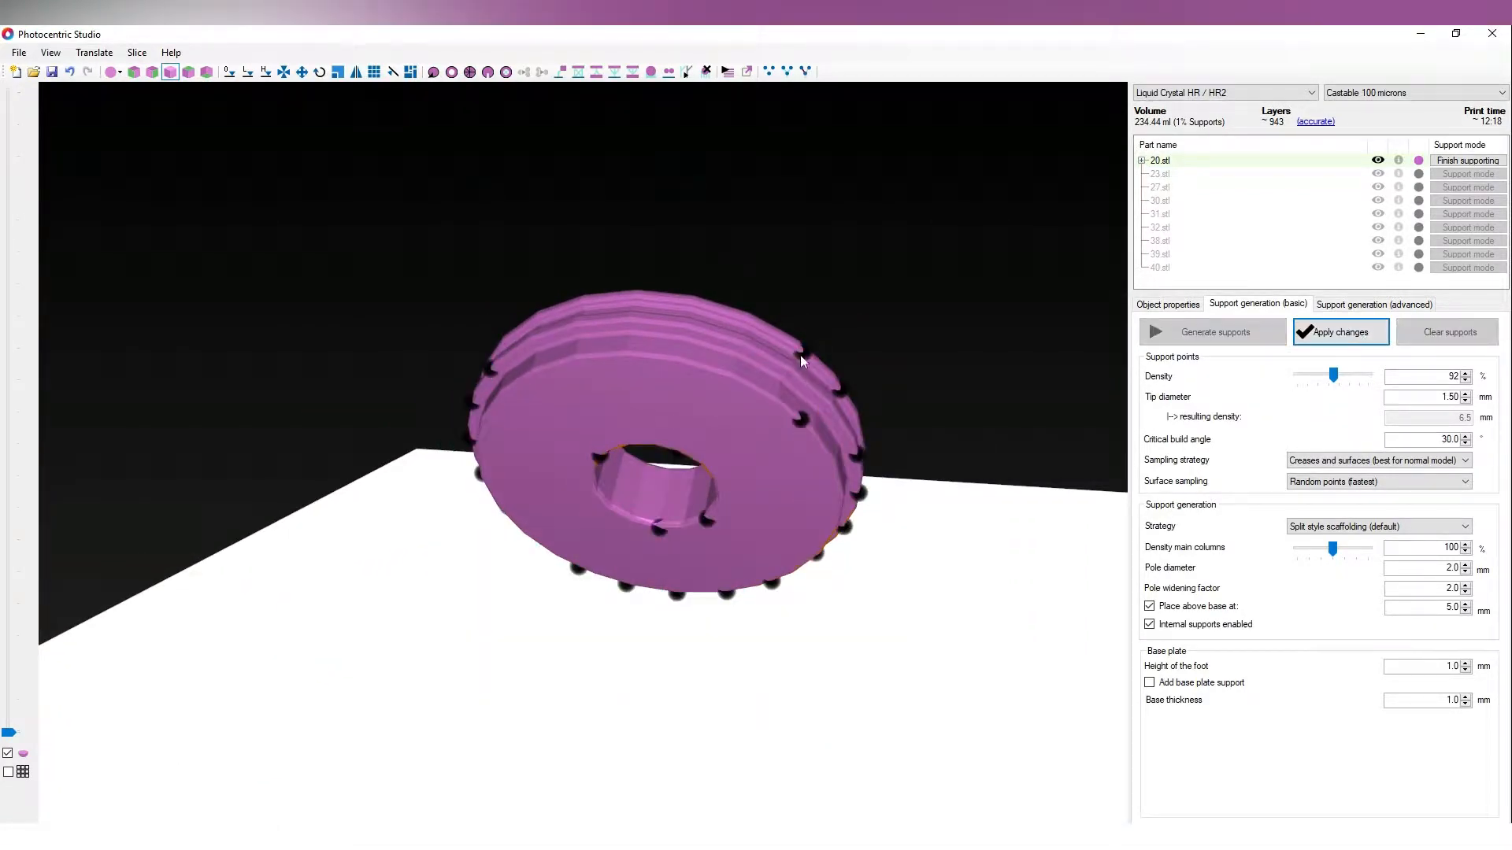
{"action": "right_click_drag", "start_coordinate": [844, 400], "coordinate": [687, 307]}
{"action": "scroll", "coordinate": [675, 388], "scroll_direction": "up", "scroll_amount": 6}
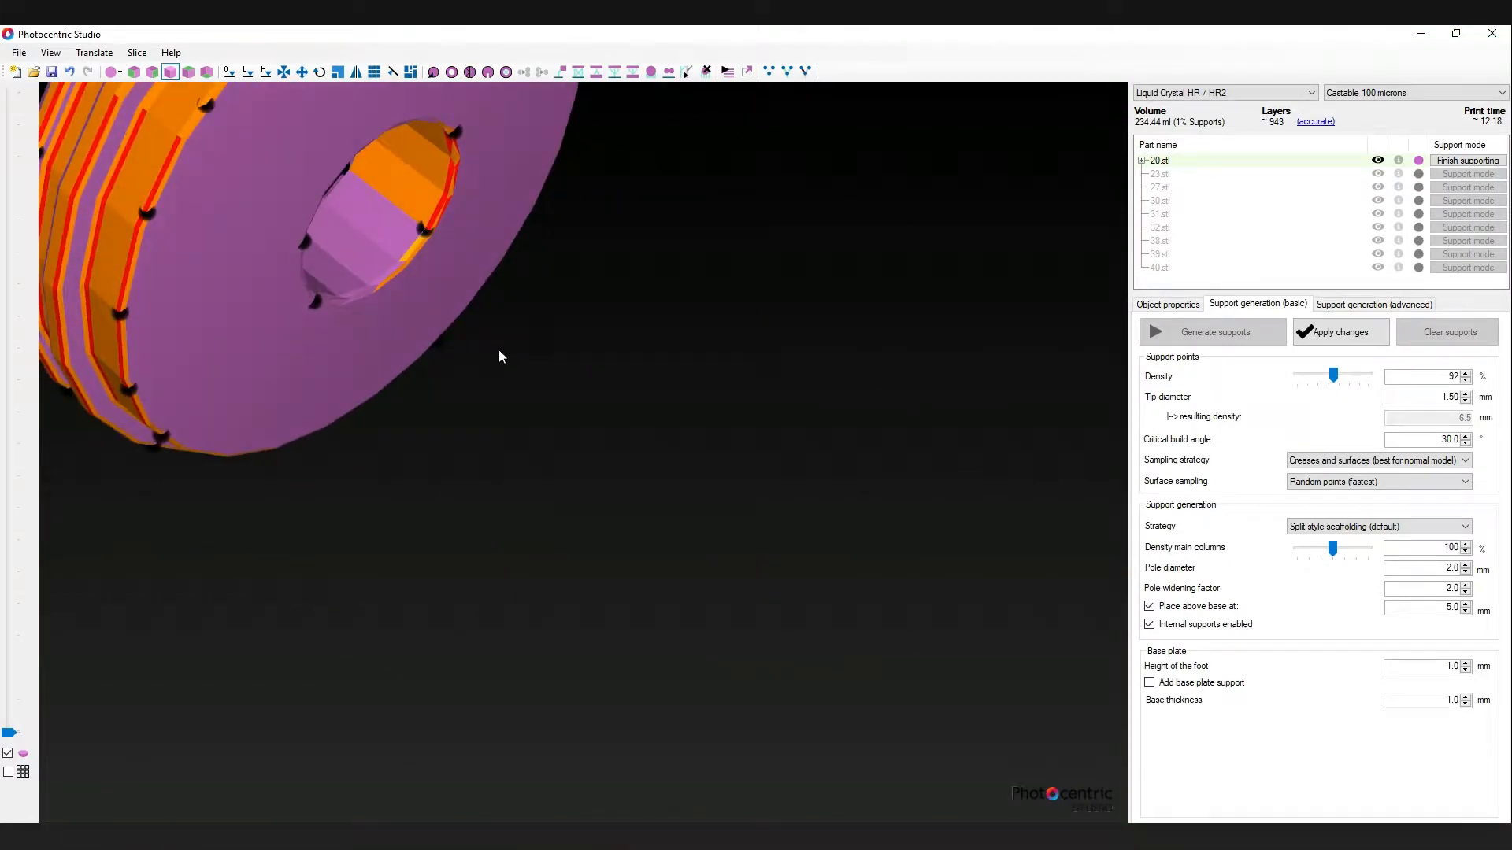
{"action": "right_click_drag", "start_coordinate": [499, 357], "coordinate": [461, 203]}
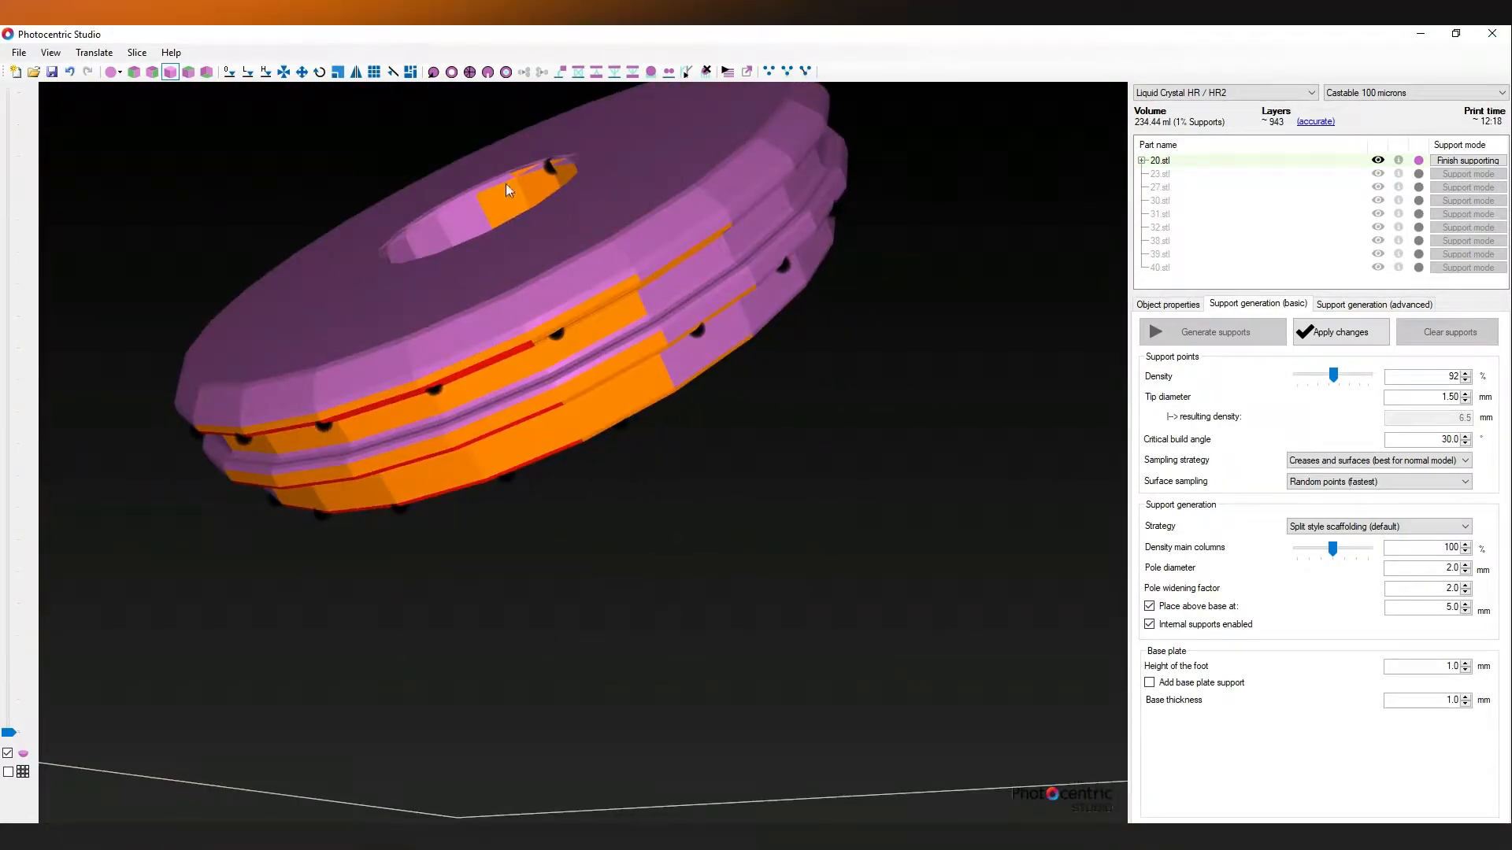
{"action": "right_click_drag", "start_coordinate": [772, 386], "coordinate": [1112, 345]}
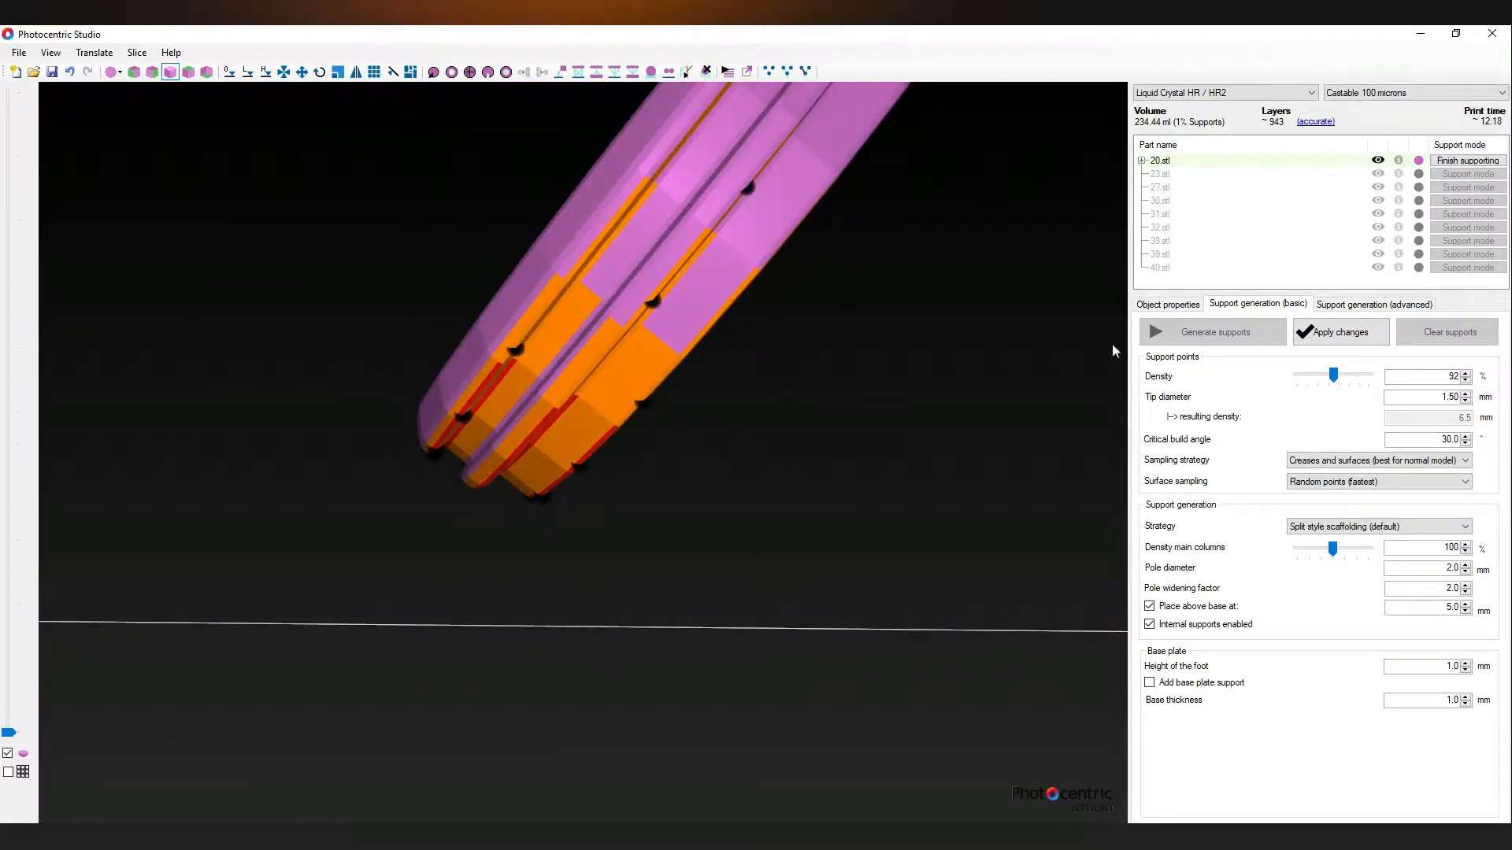
{"action": "left_click", "coordinate": [1328, 341]}
Step: Reopen the support points of 20.stl for editing and add points around the edge of the central hole
{"action": "right_click_drag", "start_coordinate": [866, 355], "coordinate": [668, 477]}
{"action": "middle_click_drag", "start_coordinate": [921, 342], "coordinate": [870, 502]}
{"action": "right_click_drag", "start_coordinate": [869, 501], "coordinate": [651, 536]}
{"action": "middle_click_drag", "start_coordinate": [497, 509], "coordinate": [840, 496]}
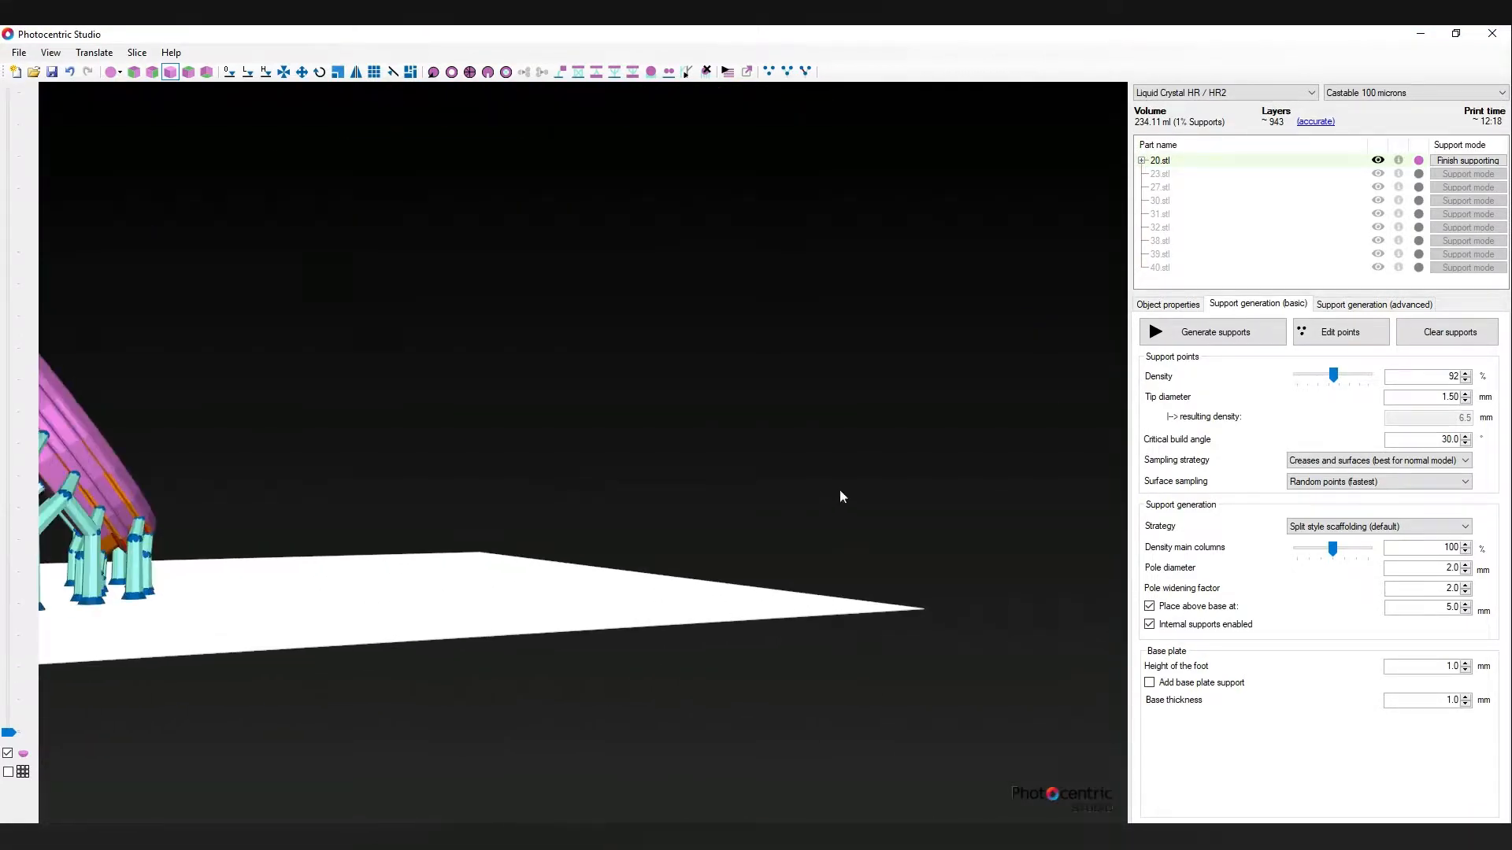
{"action": "middle_click_drag", "start_coordinate": [386, 347], "coordinate": [614, 381]}
{"action": "right_click_drag", "start_coordinate": [616, 381], "coordinate": [717, 485]}
{"action": "left_click", "coordinate": [1340, 331]}
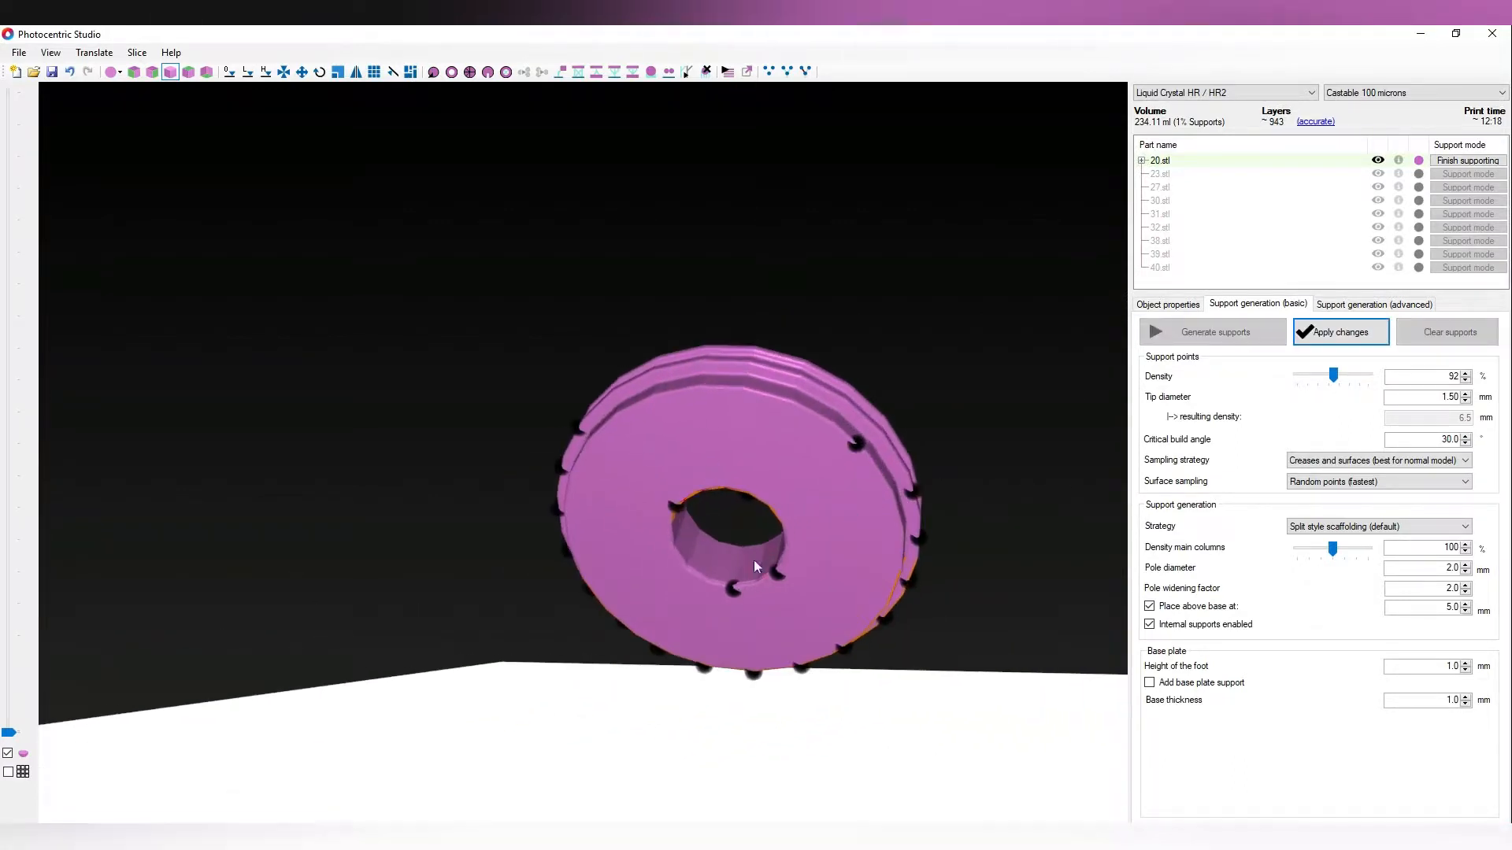
{"action": "scroll", "coordinate": [742, 514], "scroll_direction": "up", "scroll_amount": 2}
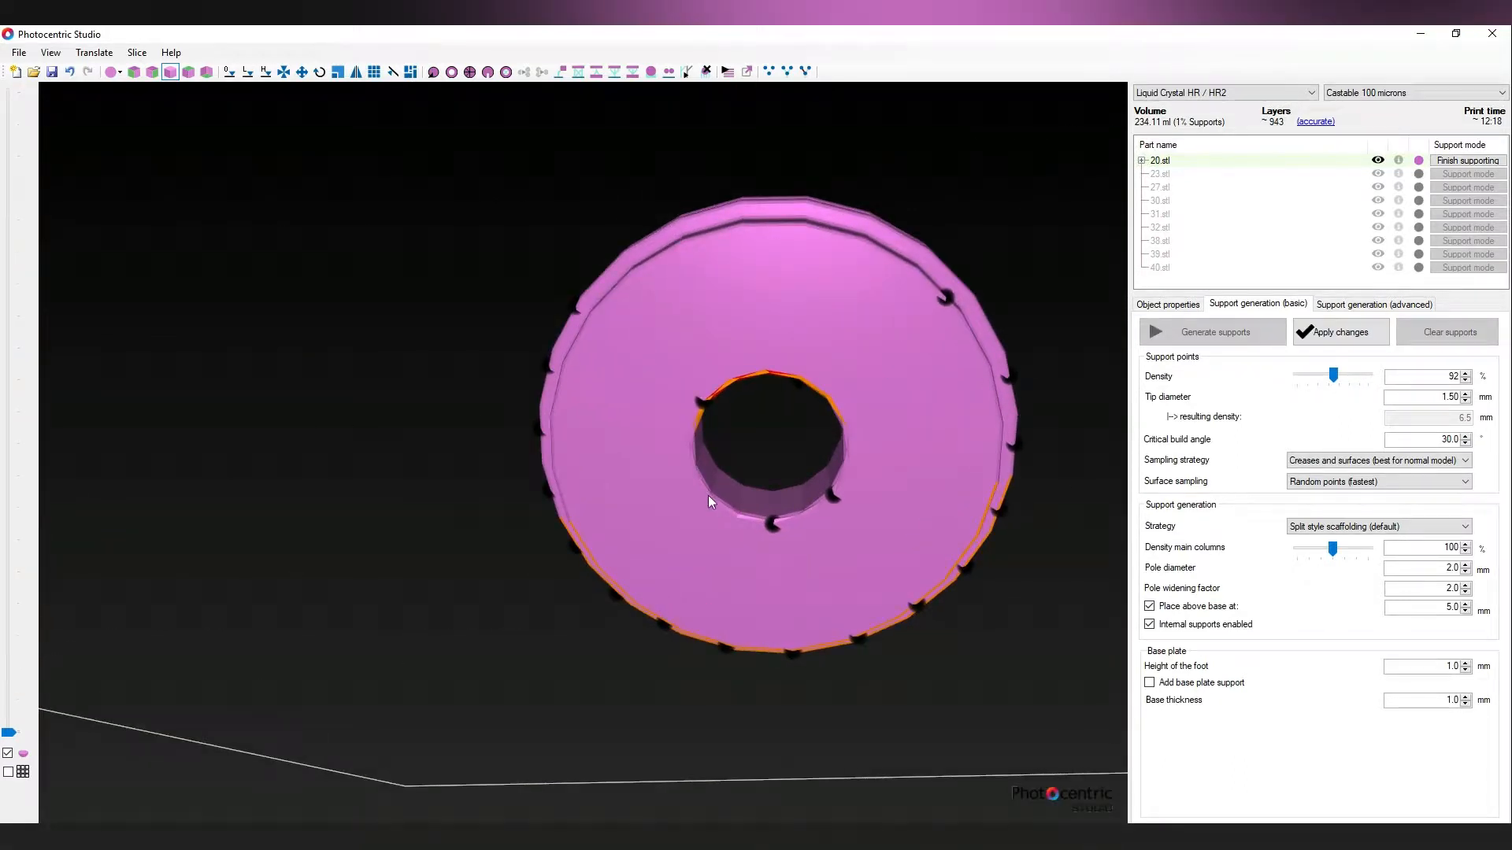
{"action": "left_click", "coordinate": [688, 450]}
{"action": "right_click_drag", "start_coordinate": [816, 371], "coordinate": [823, 340]}
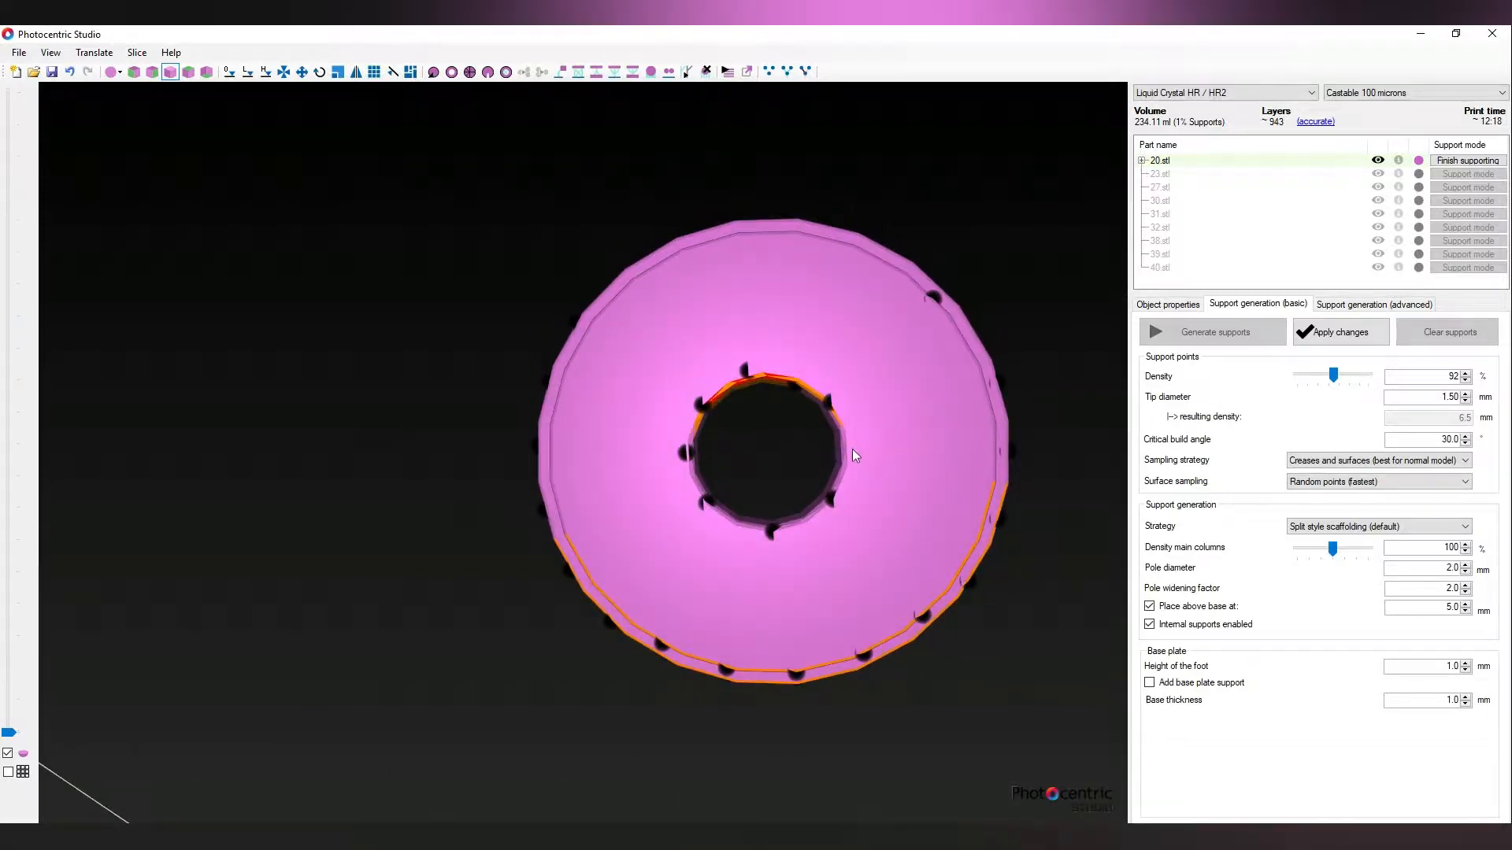
Step: Add support points along the outer edge of the flat face and the lower rim of 20.stl, and apply the changes
{"action": "right_click_drag", "start_coordinate": [854, 451], "coordinate": [616, 530]}
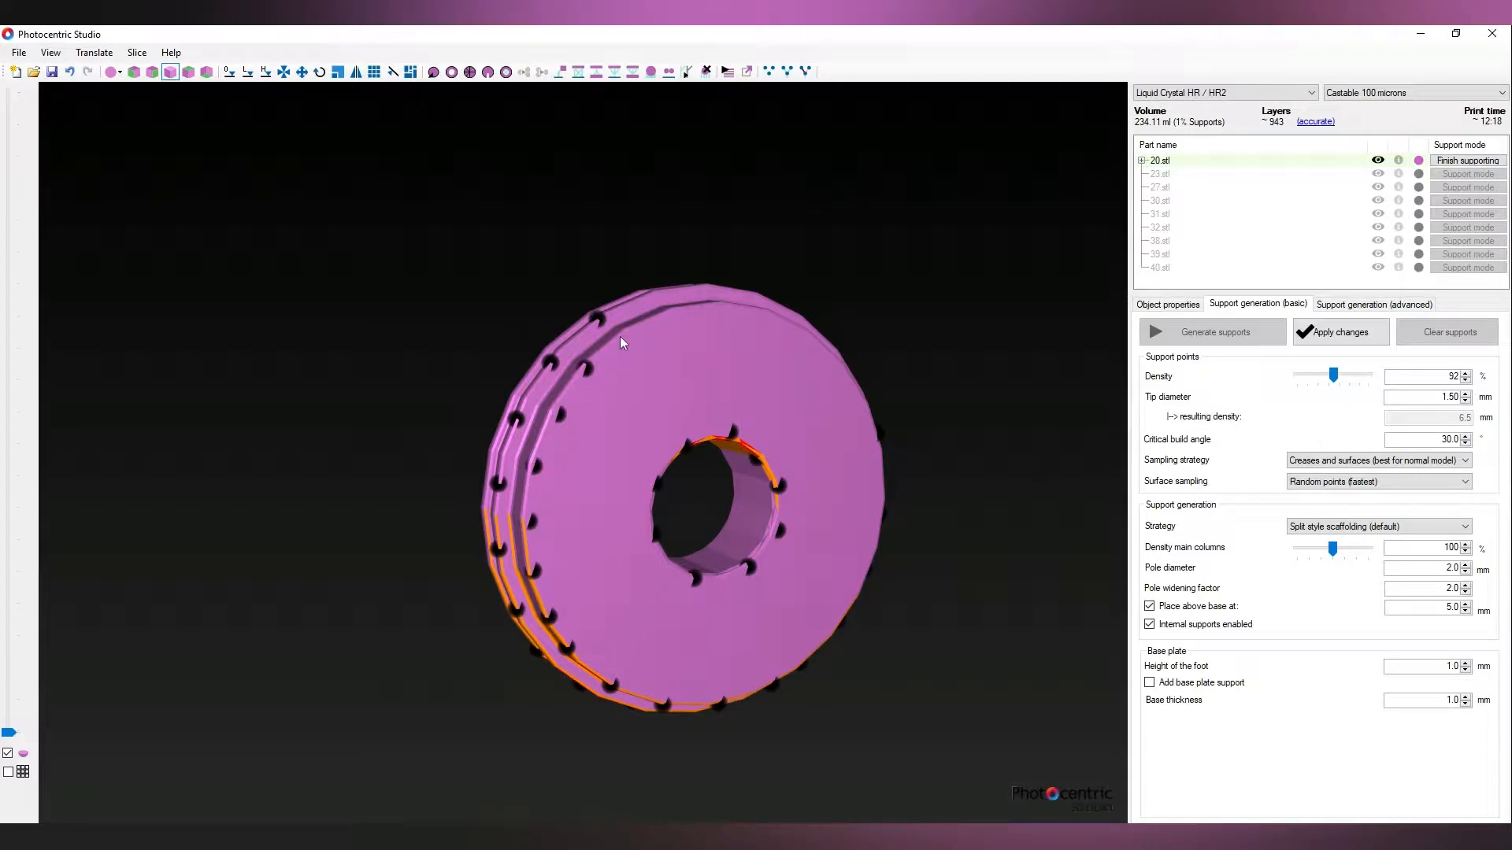
{"action": "right_click_drag", "start_coordinate": [621, 337], "coordinate": [882, 289]}
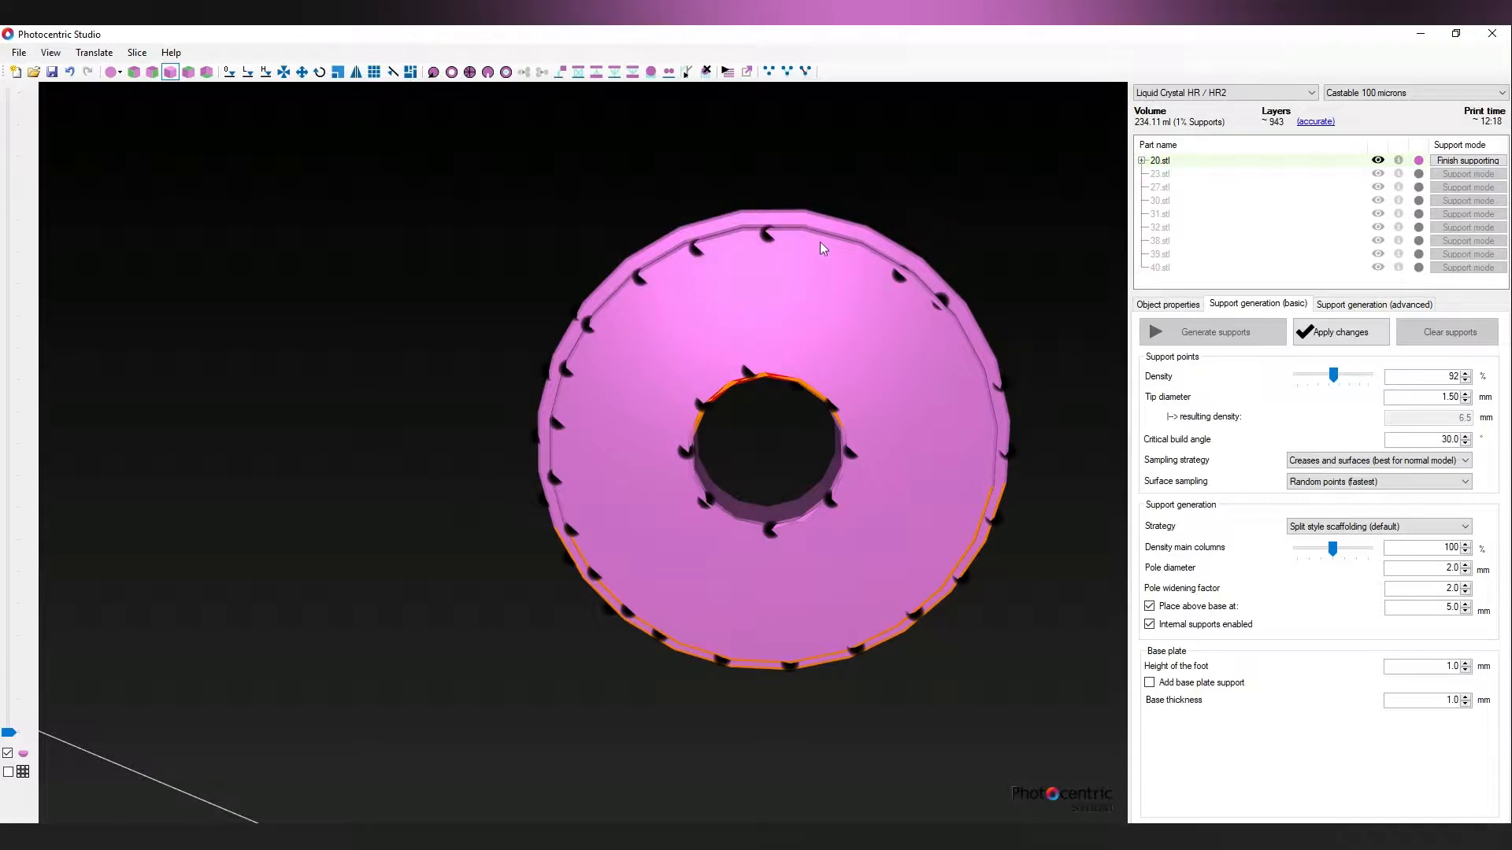
{"action": "right_click_drag", "start_coordinate": [870, 270], "coordinate": [907, 470]}
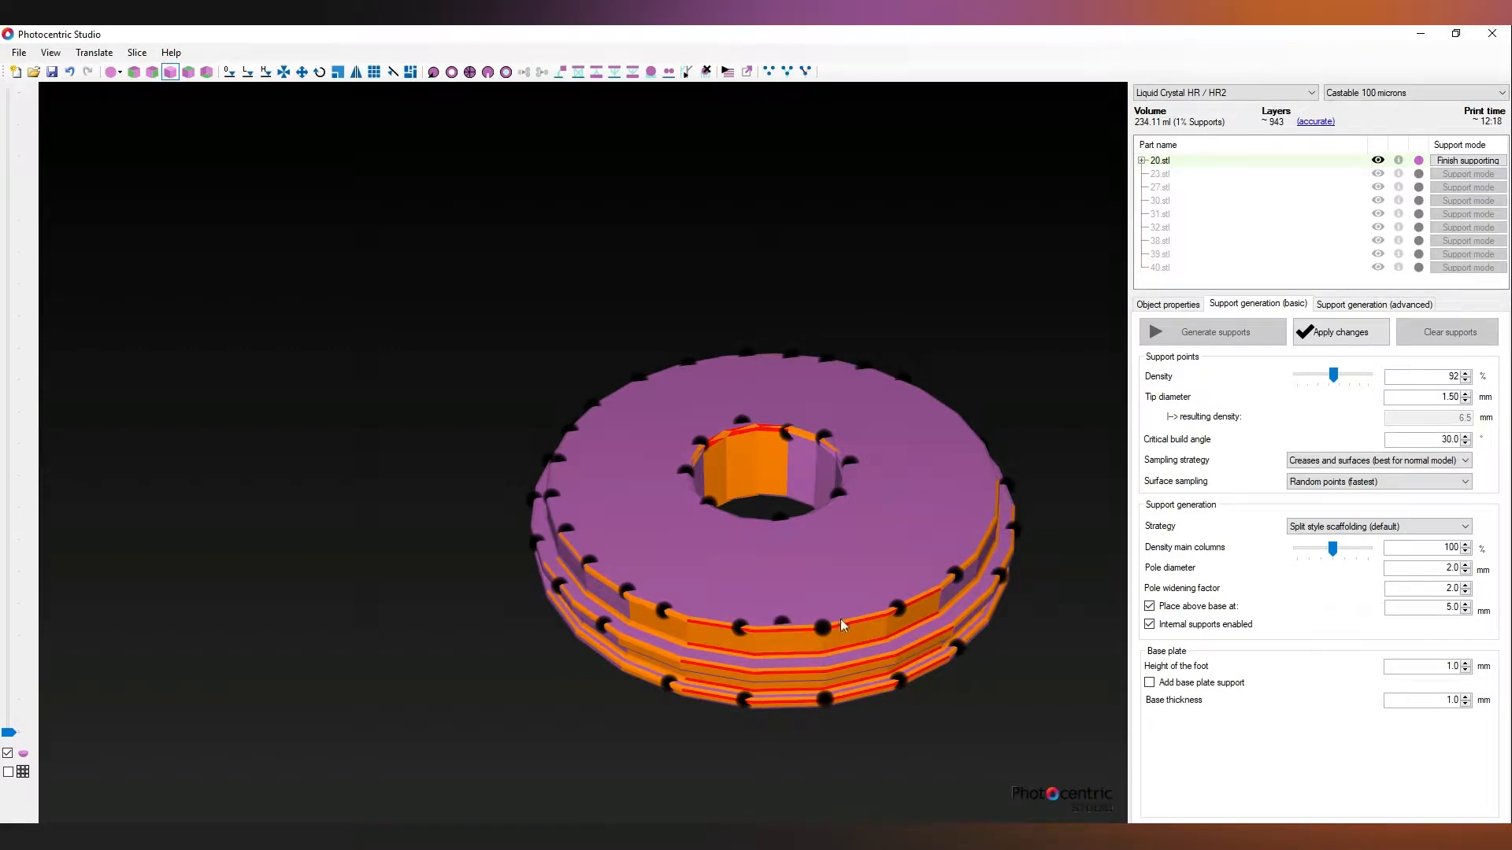
{"action": "right_click_drag", "start_coordinate": [862, 614], "coordinate": [819, 697]}
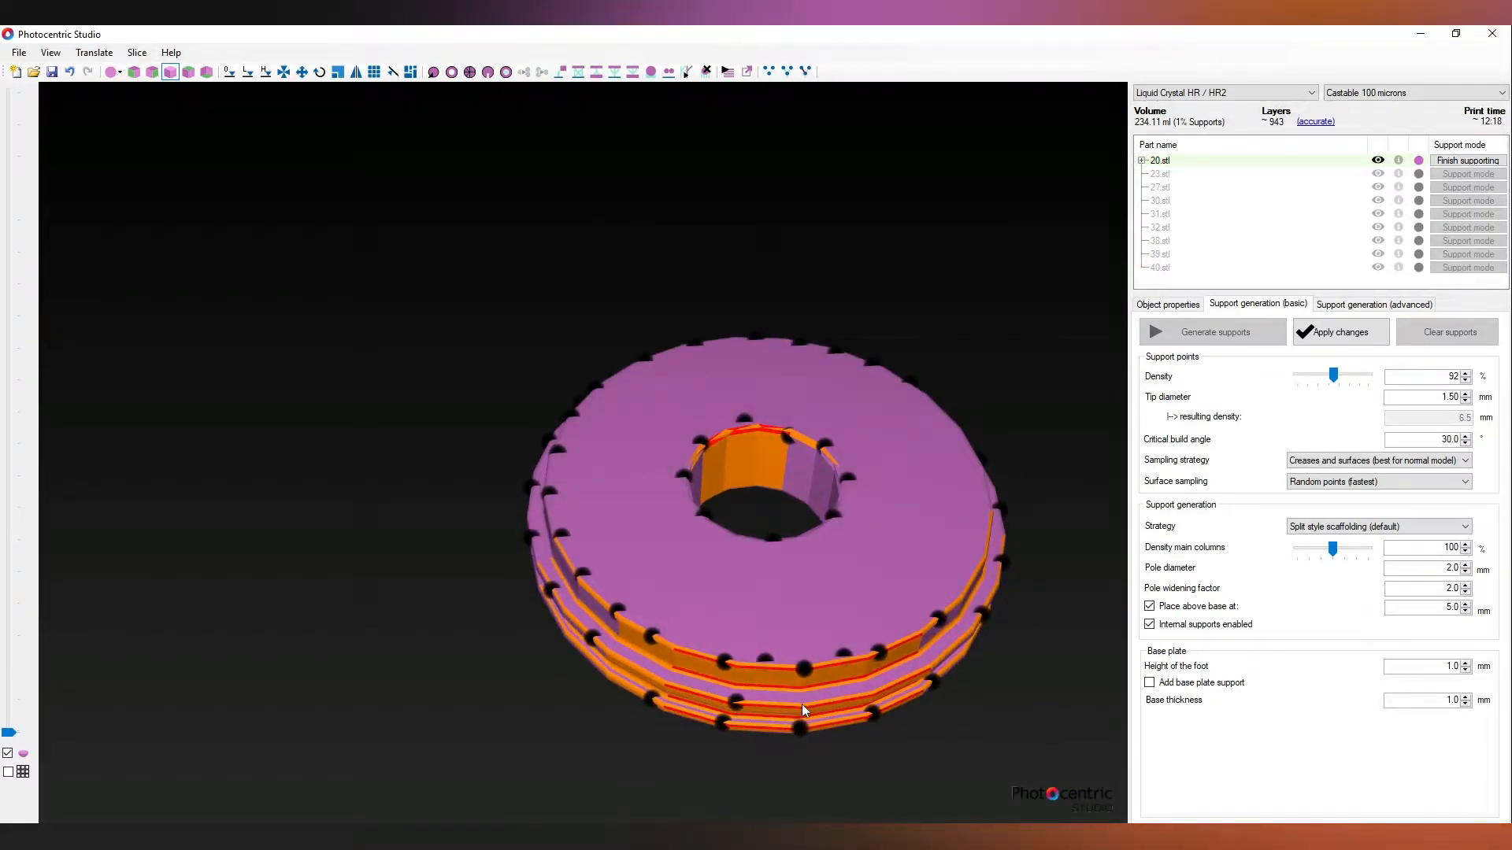
{"action": "left_click", "coordinate": [1329, 335]}
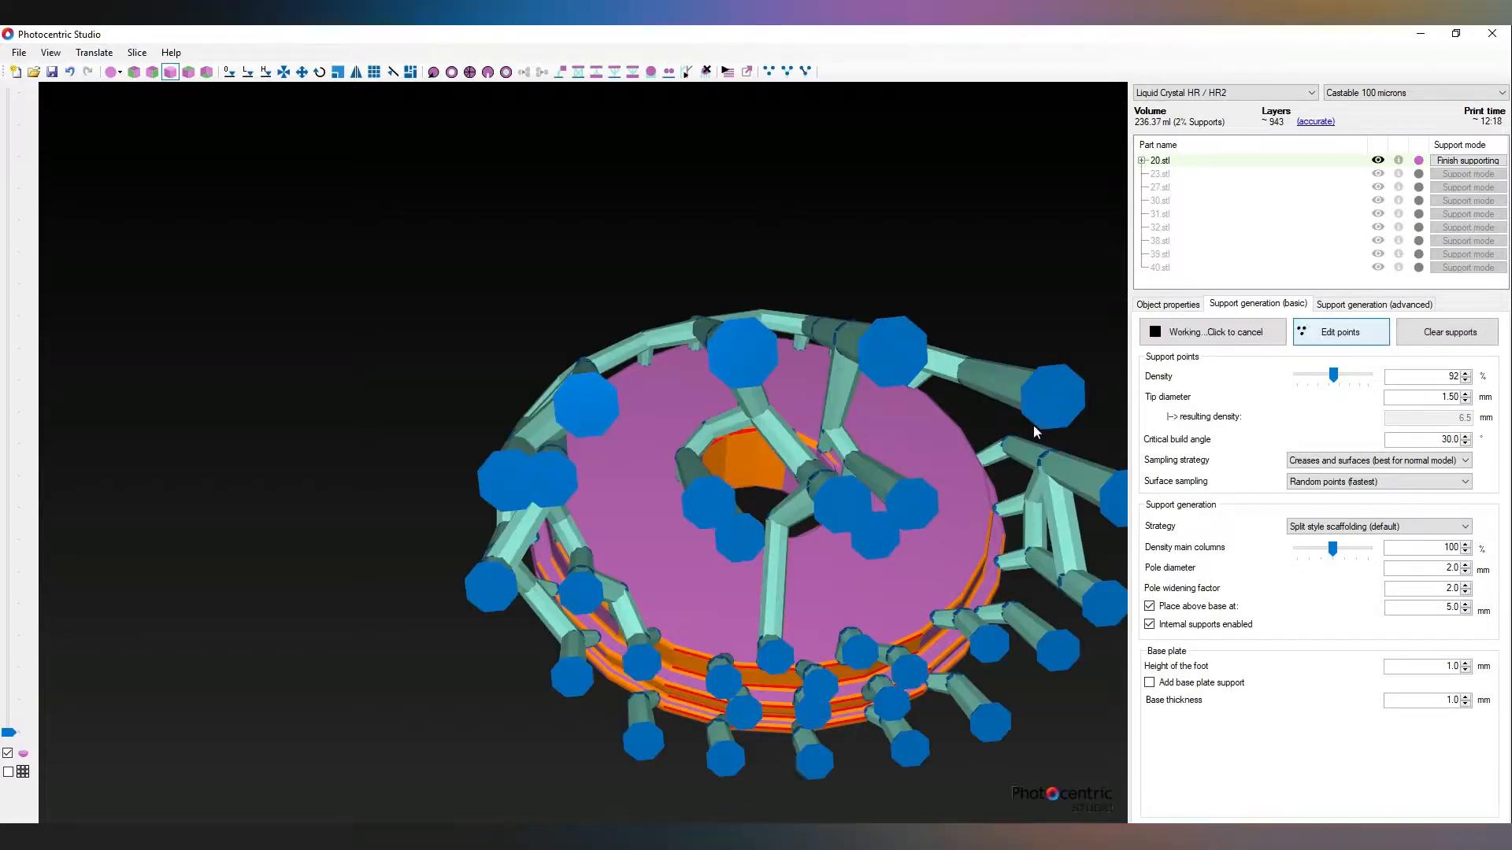
Step: Fill the remaining gaps around the outer rim of 20.stl with additional support points and apply the changes
{"action": "right_click_drag", "start_coordinate": [937, 520], "coordinate": [409, 618]}
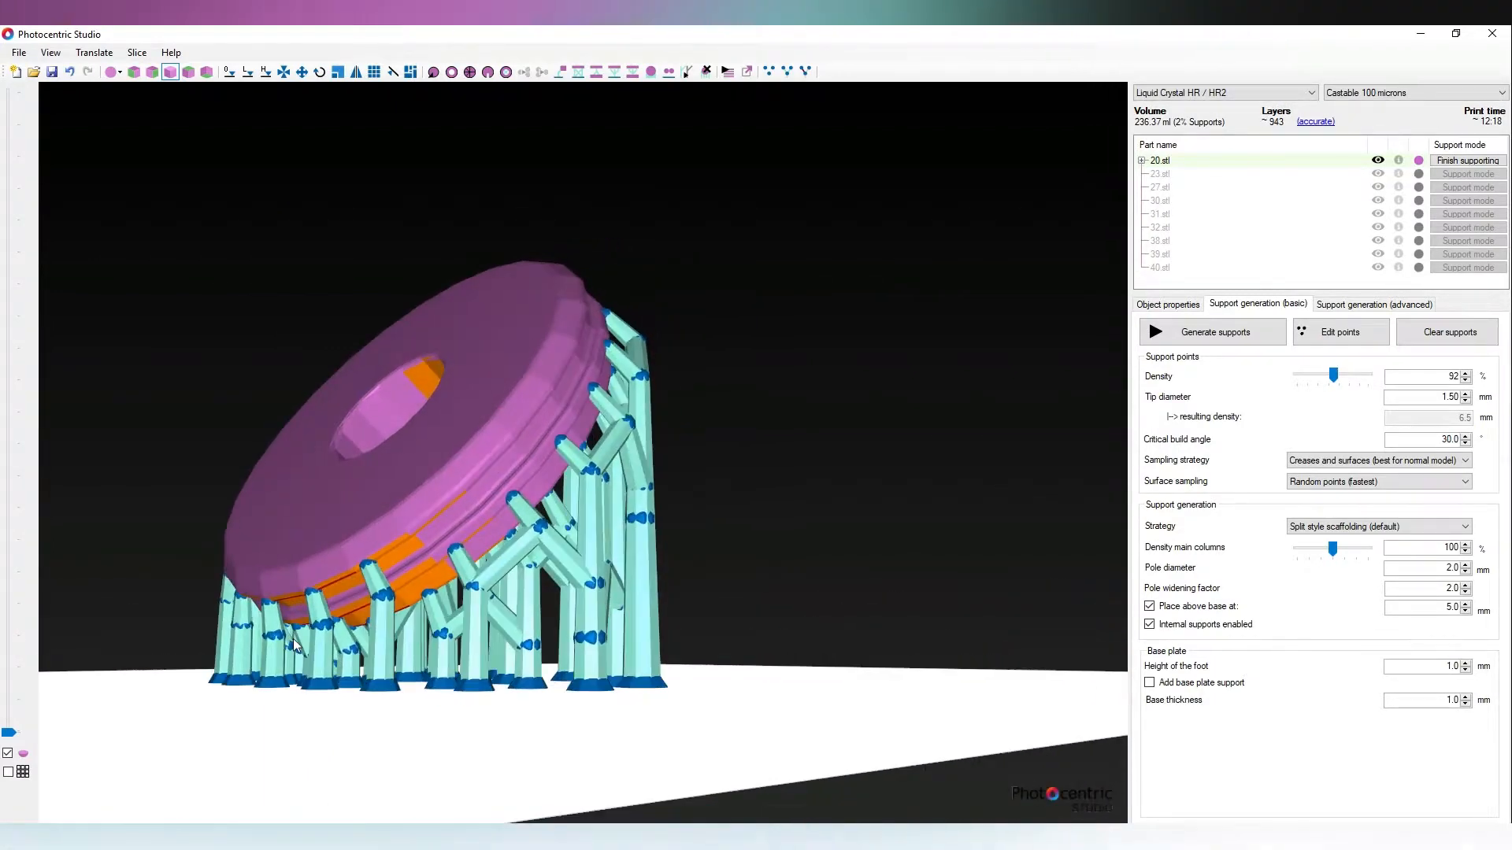
{"action": "left_click", "coordinate": [1326, 339]}
{"action": "right_click_drag", "start_coordinate": [595, 524], "coordinate": [379, 569]}
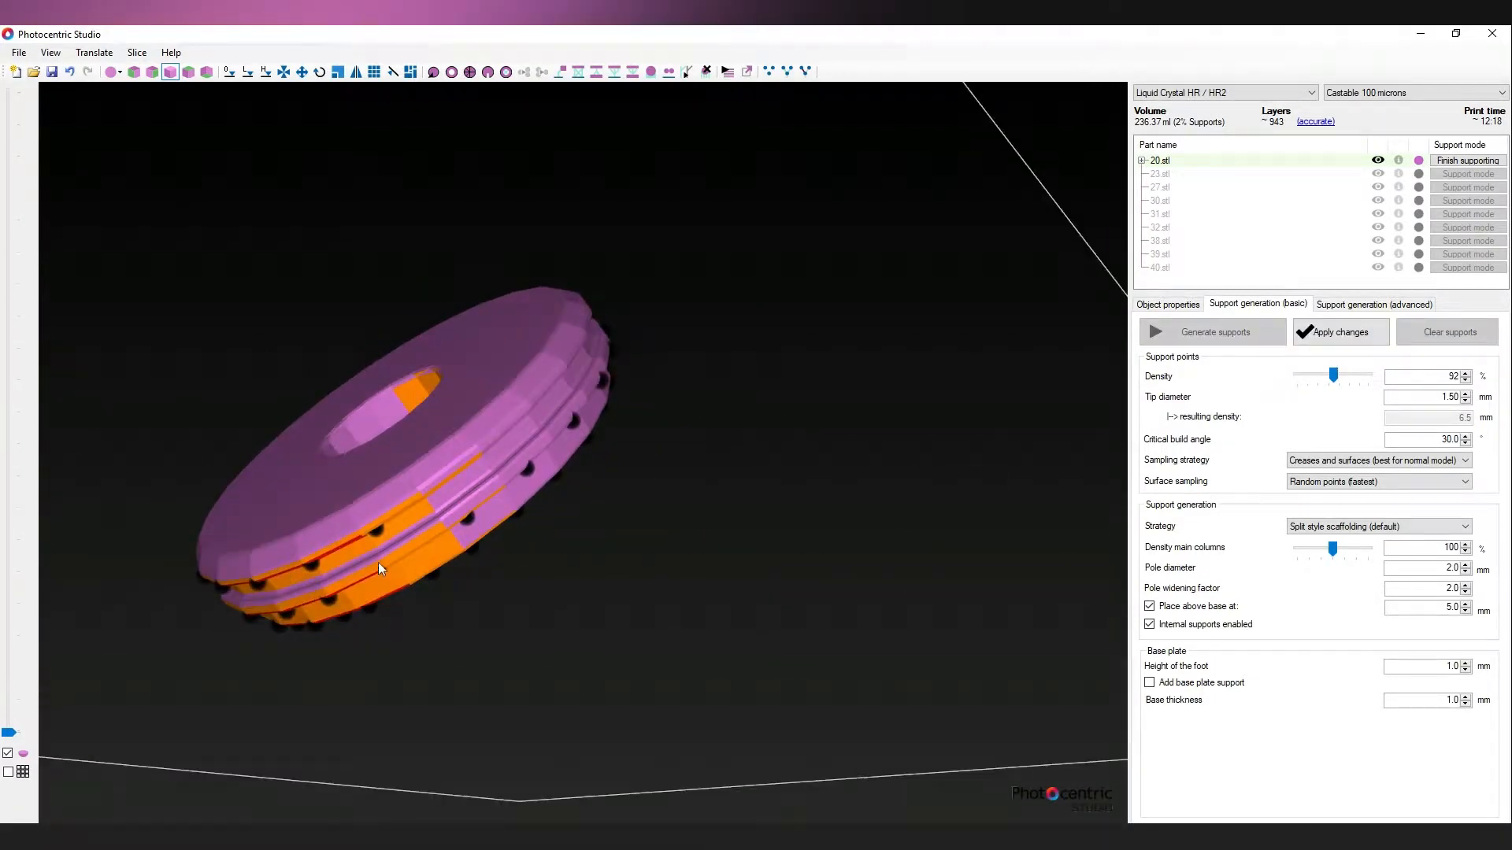
{"action": "mouse_move", "coordinate": [441, 528]}
{"action": "right_mouse_down"}
{"action": "mouse_move", "coordinate": [335, 570]}
{"action": "mouse_move", "coordinate": [550, 574]}
{"action": "mouse_move", "coordinate": [447, 507]}
{"action": "right_mouse_up"}
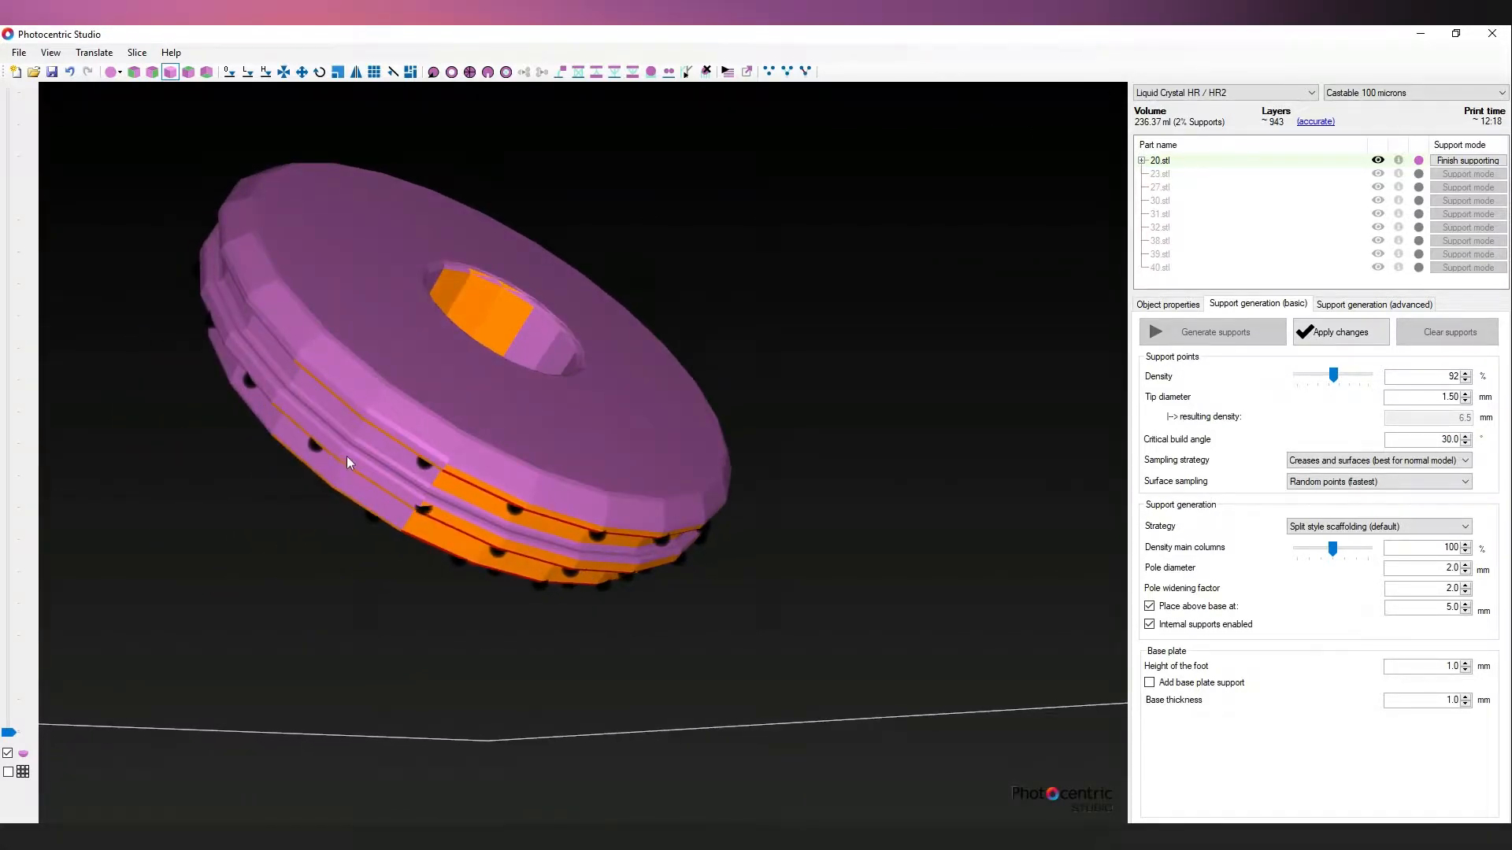
{"action": "right_click_drag", "start_coordinate": [346, 456], "coordinate": [441, 484]}
{"action": "right_click_drag", "start_coordinate": [630, 485], "coordinate": [963, 536]}
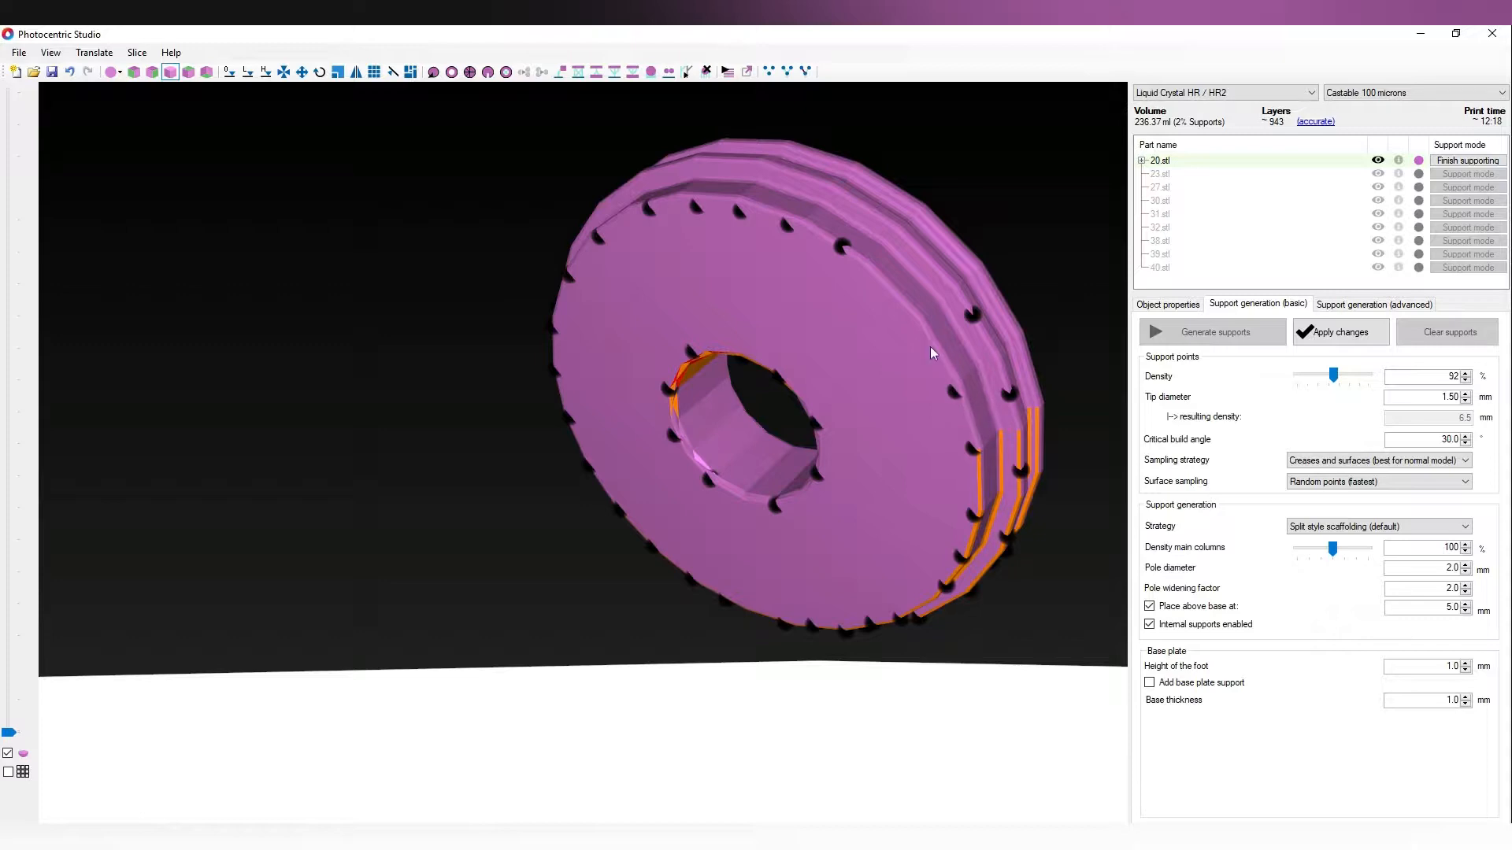
{"action": "right_click_drag", "start_coordinate": [858, 399], "coordinate": [949, 455]}
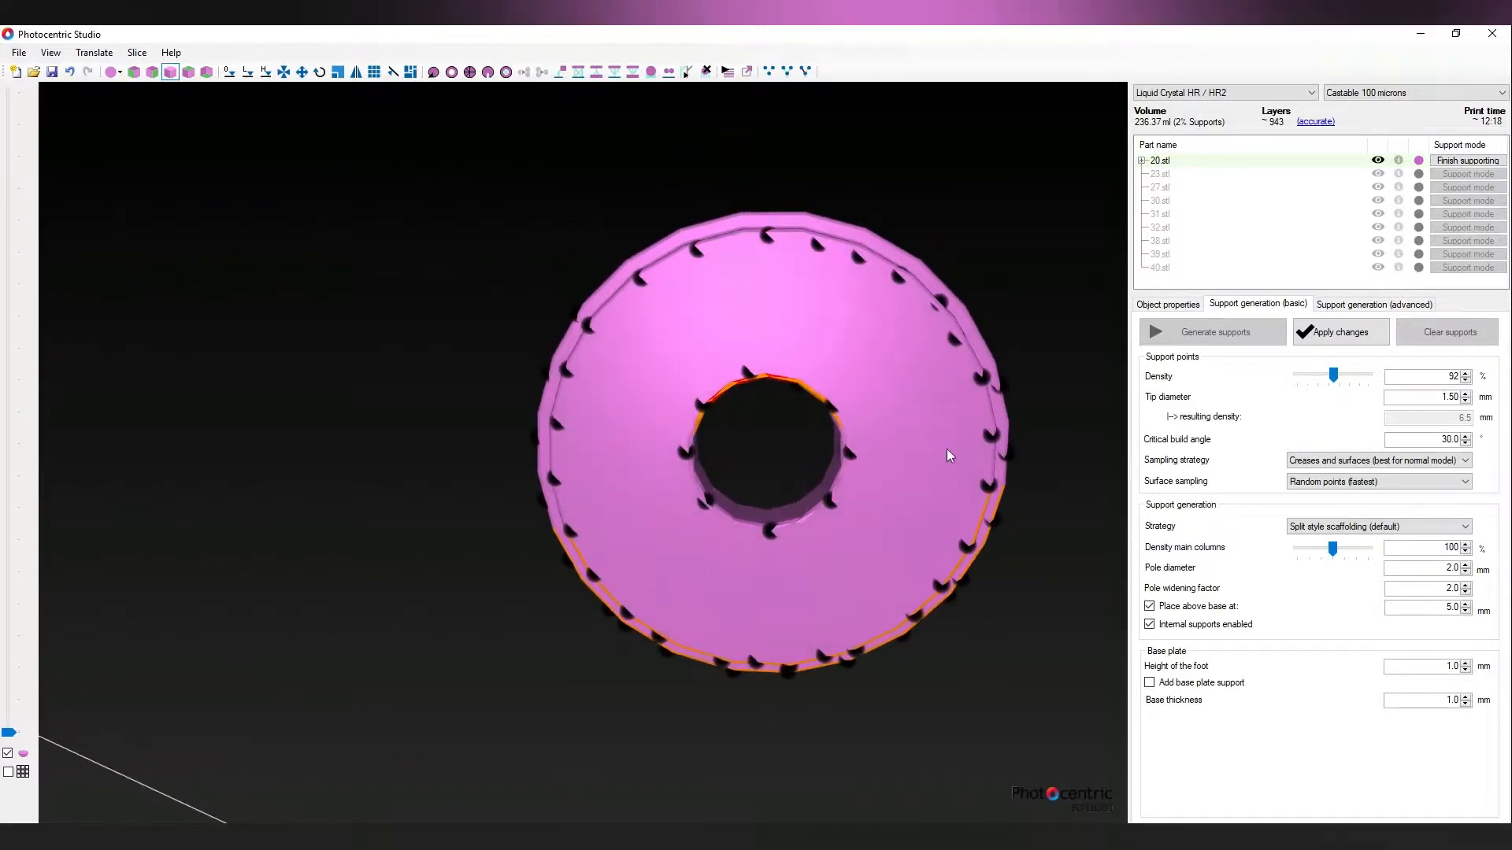
{"action": "left_click", "coordinate": [1336, 343]}
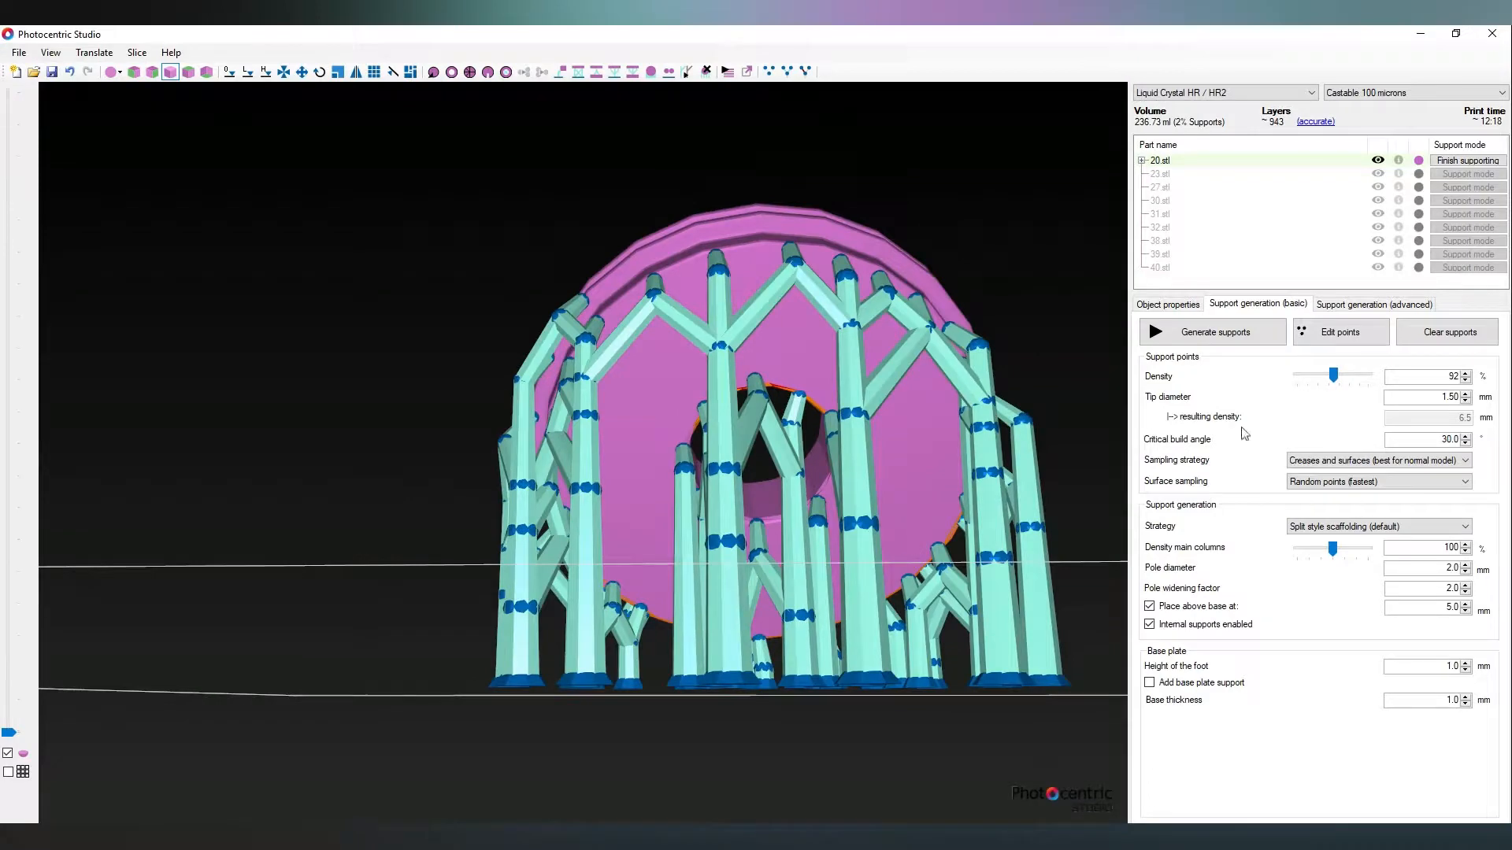
Step: Add support points across the flat underside of 20.stl between hole and rim, apply them and finish supporting the part
{"action": "left_click", "coordinate": [1339, 332]}
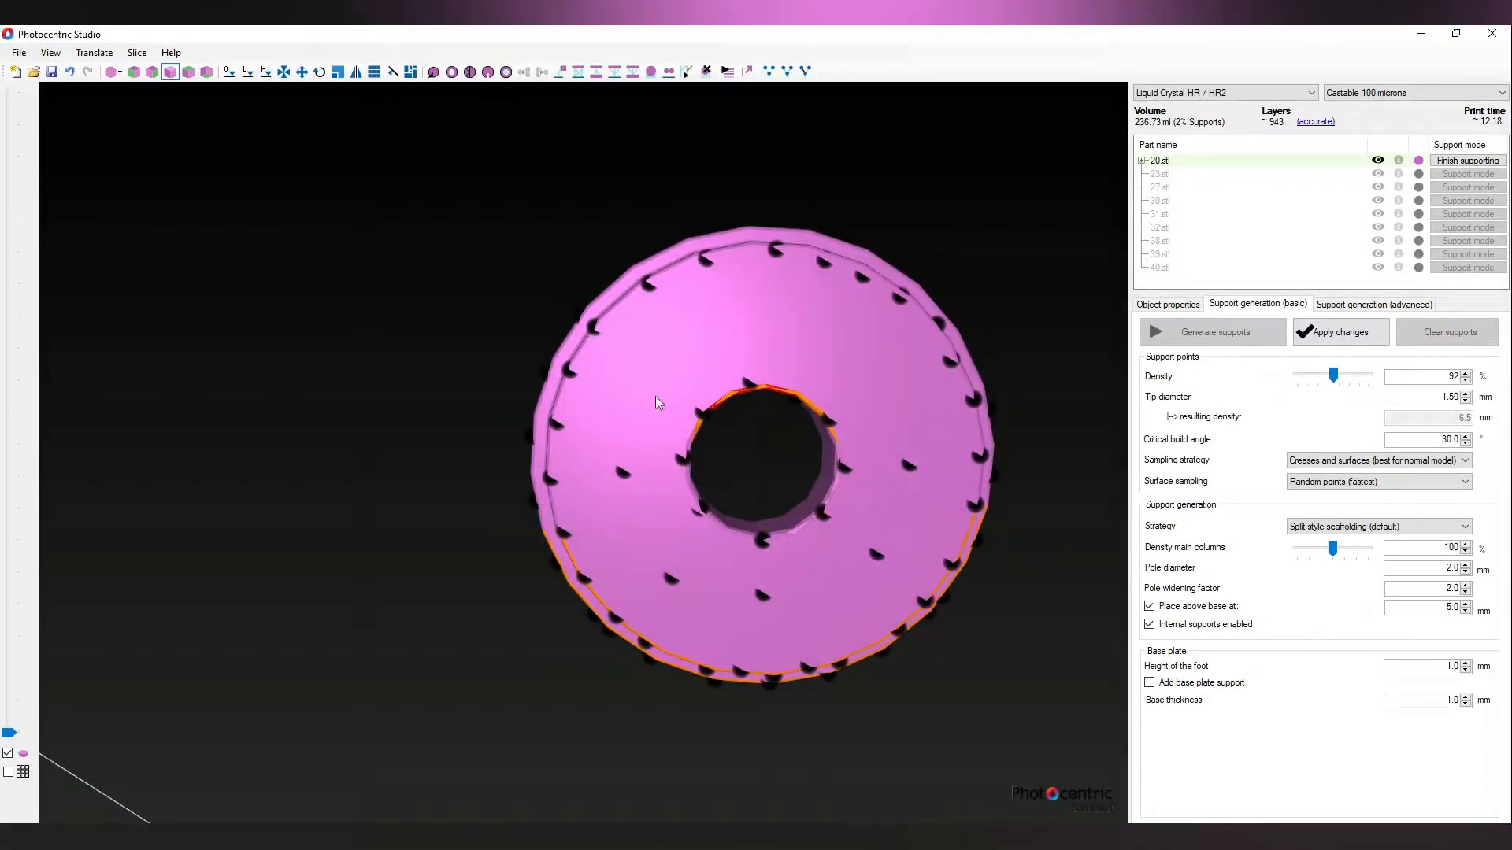
{"action": "left_click", "coordinate": [1341, 339]}
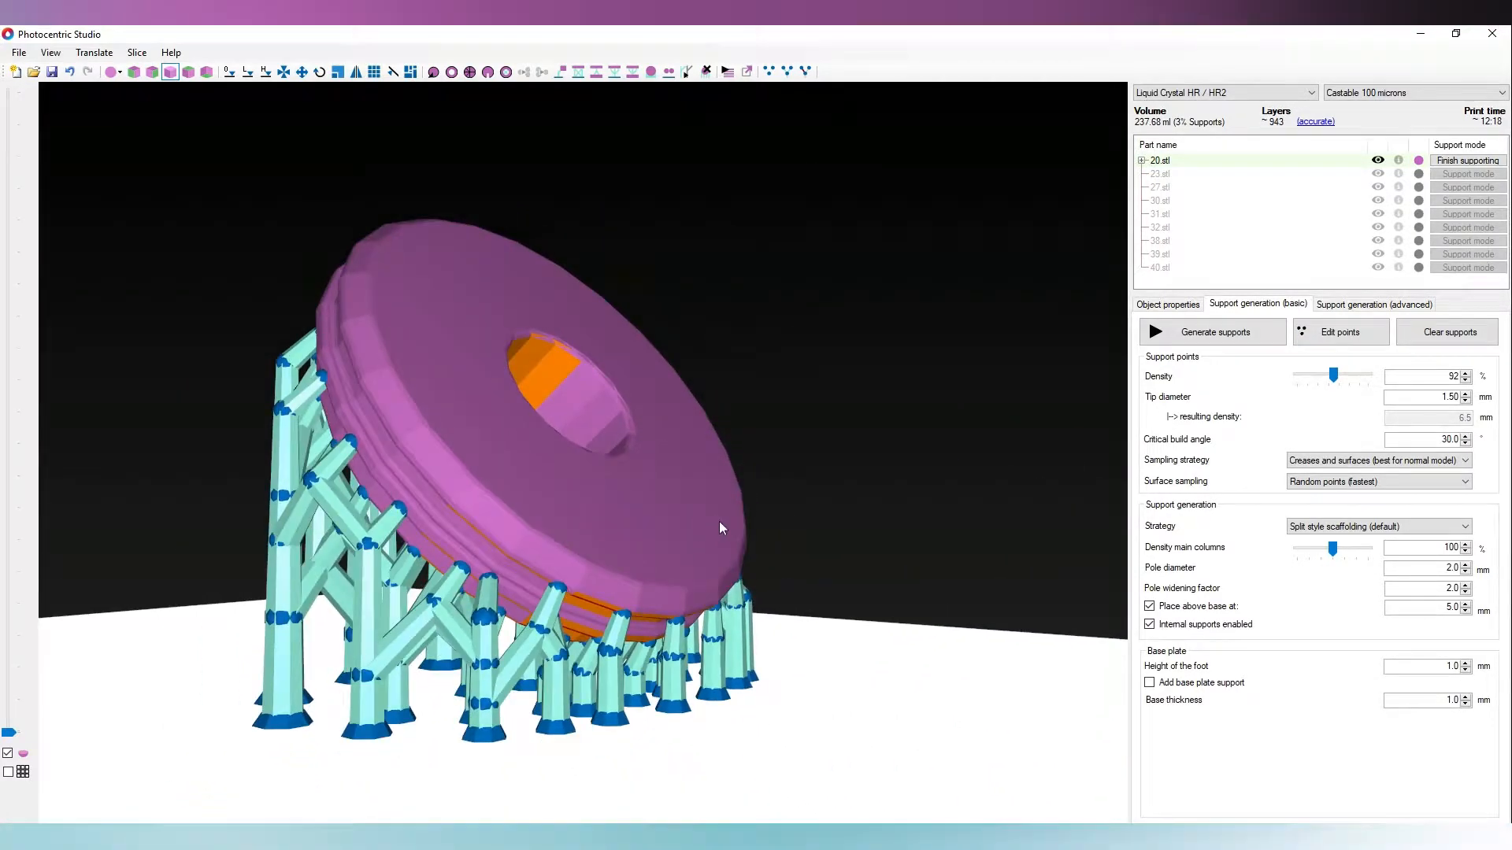
{"action": "left_click", "coordinate": [1456, 162]}
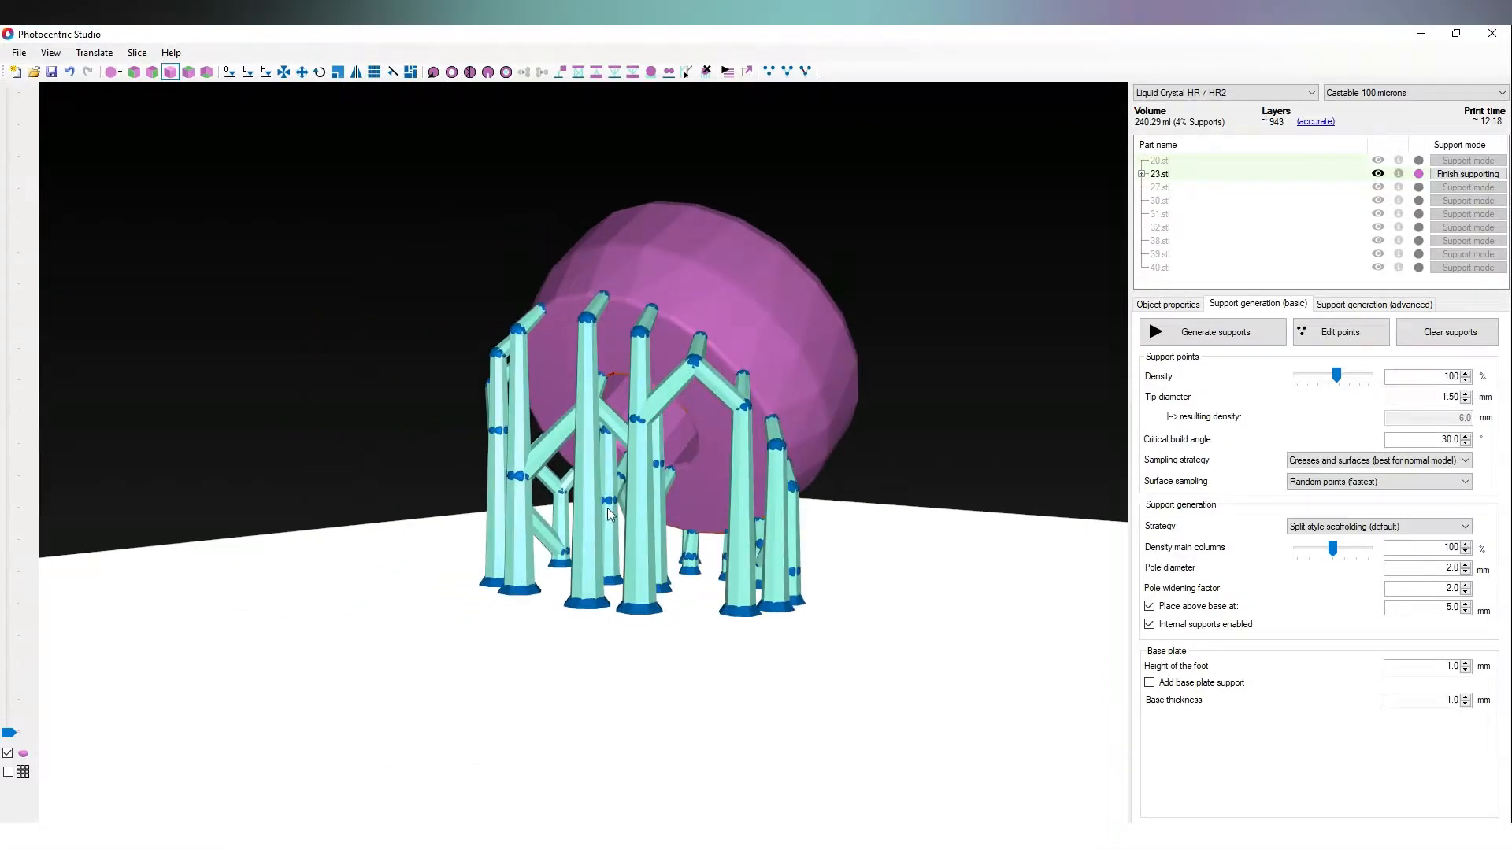
Step: Remove the two support points inside the central hole of 23.stl and apply the changes
{"action": "right_click_drag", "start_coordinate": [969, 504], "coordinate": [339, 551]}
{"action": "right_click_drag", "start_coordinate": [1126, 692], "coordinate": [787, 532]}
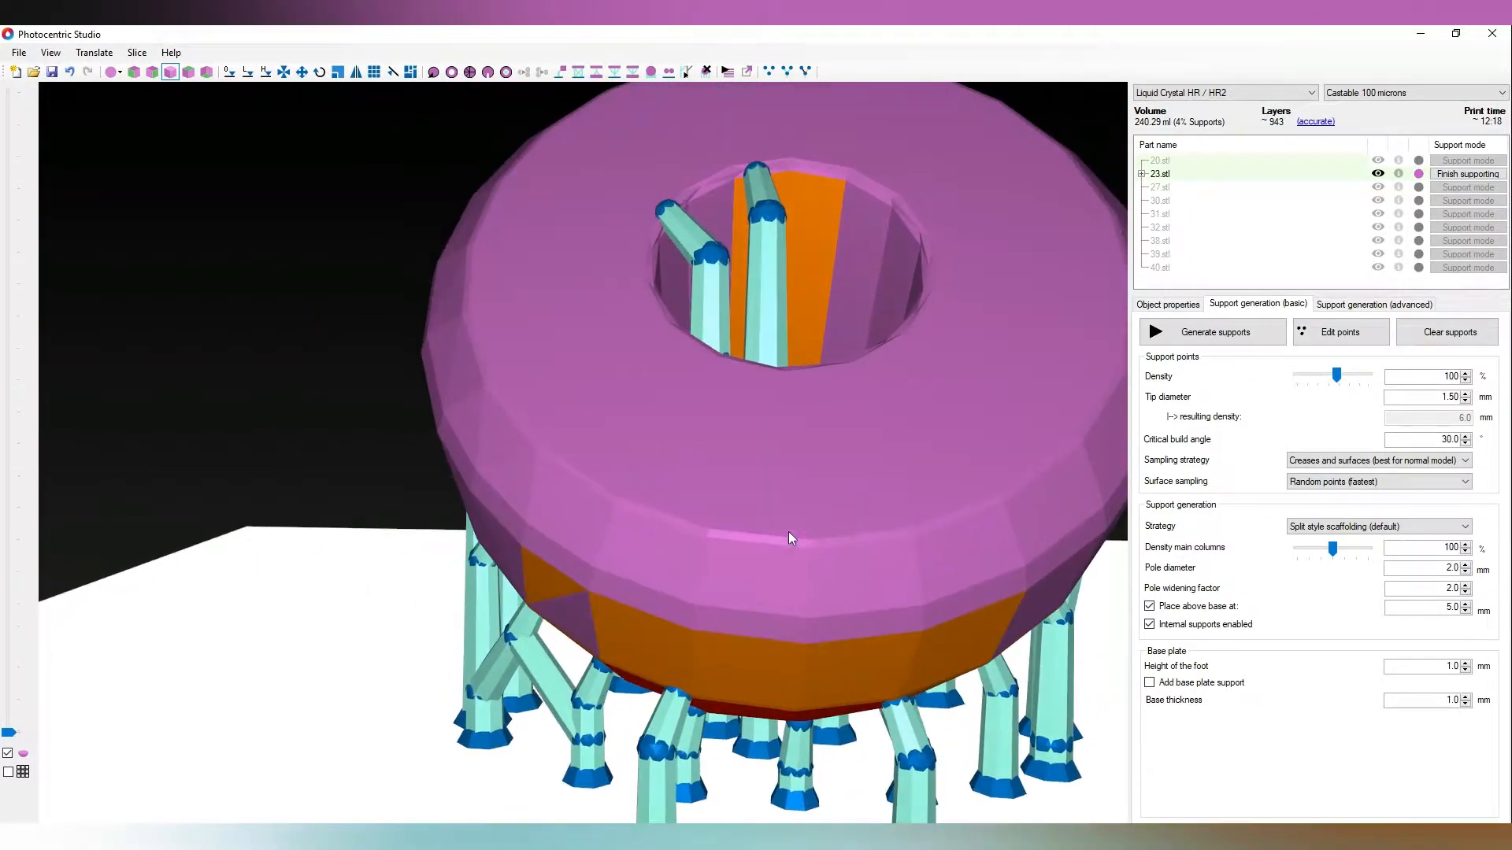
{"action": "left_click", "coordinate": [1340, 331]}
{"action": "left_click", "coordinate": [673, 211]}
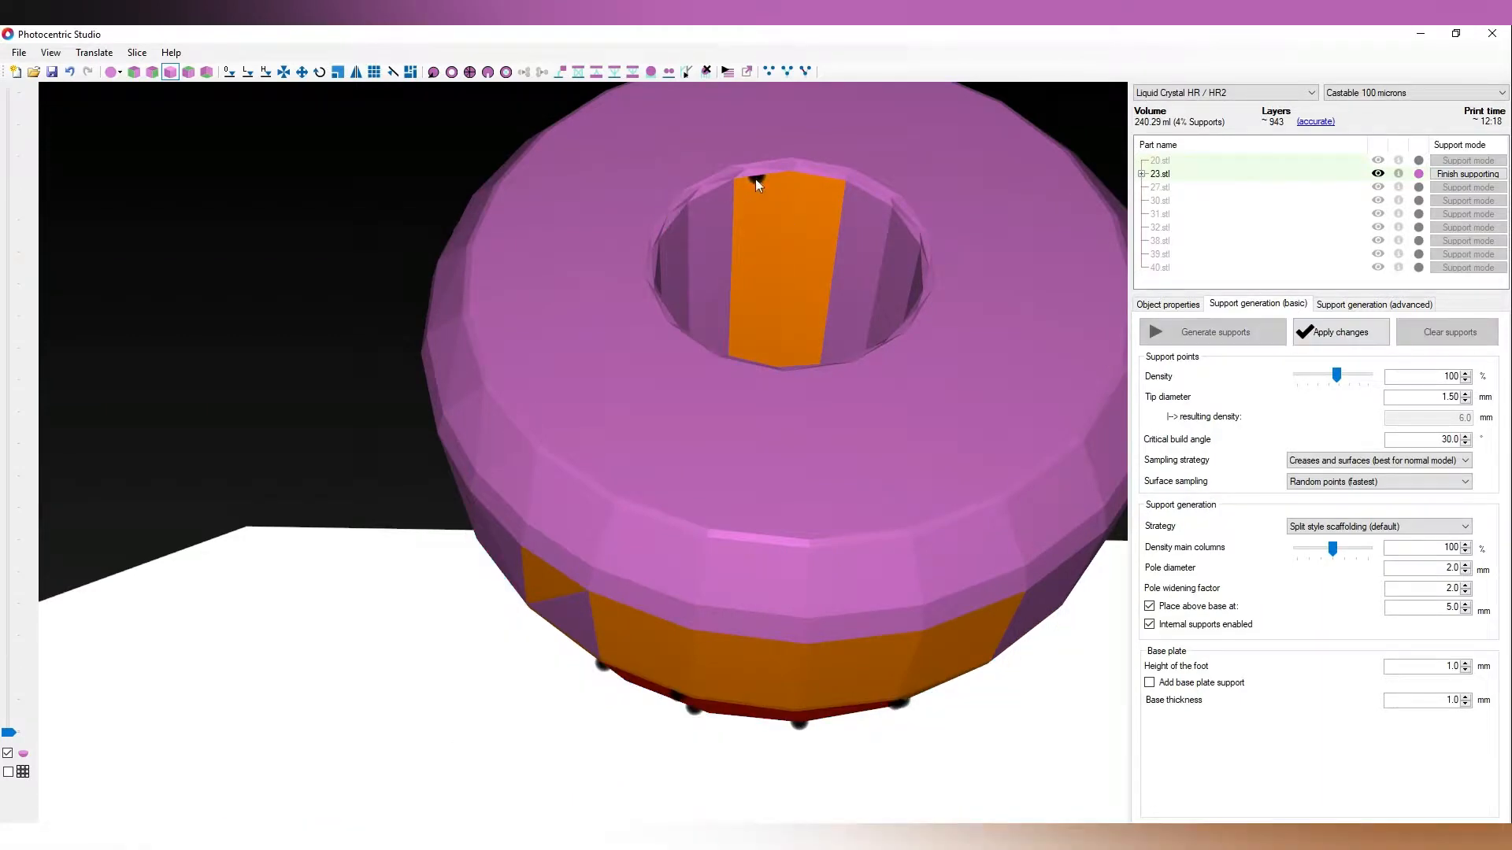
{"action": "left_click", "coordinate": [1340, 332]}
{"action": "scroll", "coordinate": [867, 447], "scroll_direction": "down", "scroll_amount": 5}
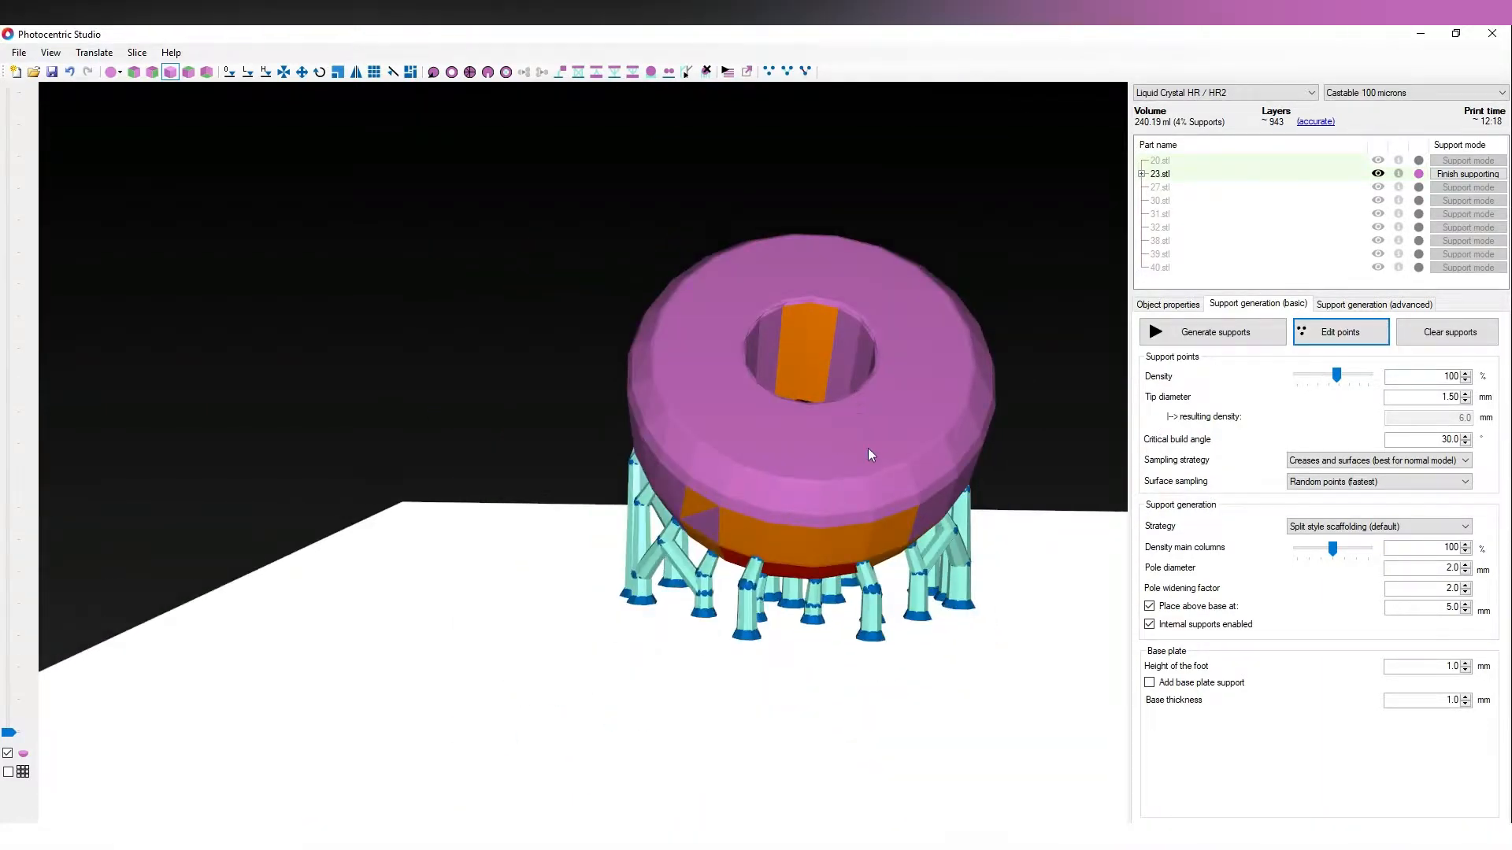
Step: Reopen the support points of 23.stl and add rows of points across and along the edges of the red overhang area
{"action": "right_click_drag", "start_coordinate": [868, 447], "coordinate": [890, 310]}
{"action": "scroll", "coordinate": [890, 310], "scroll_direction": "up", "scroll_amount": 5}
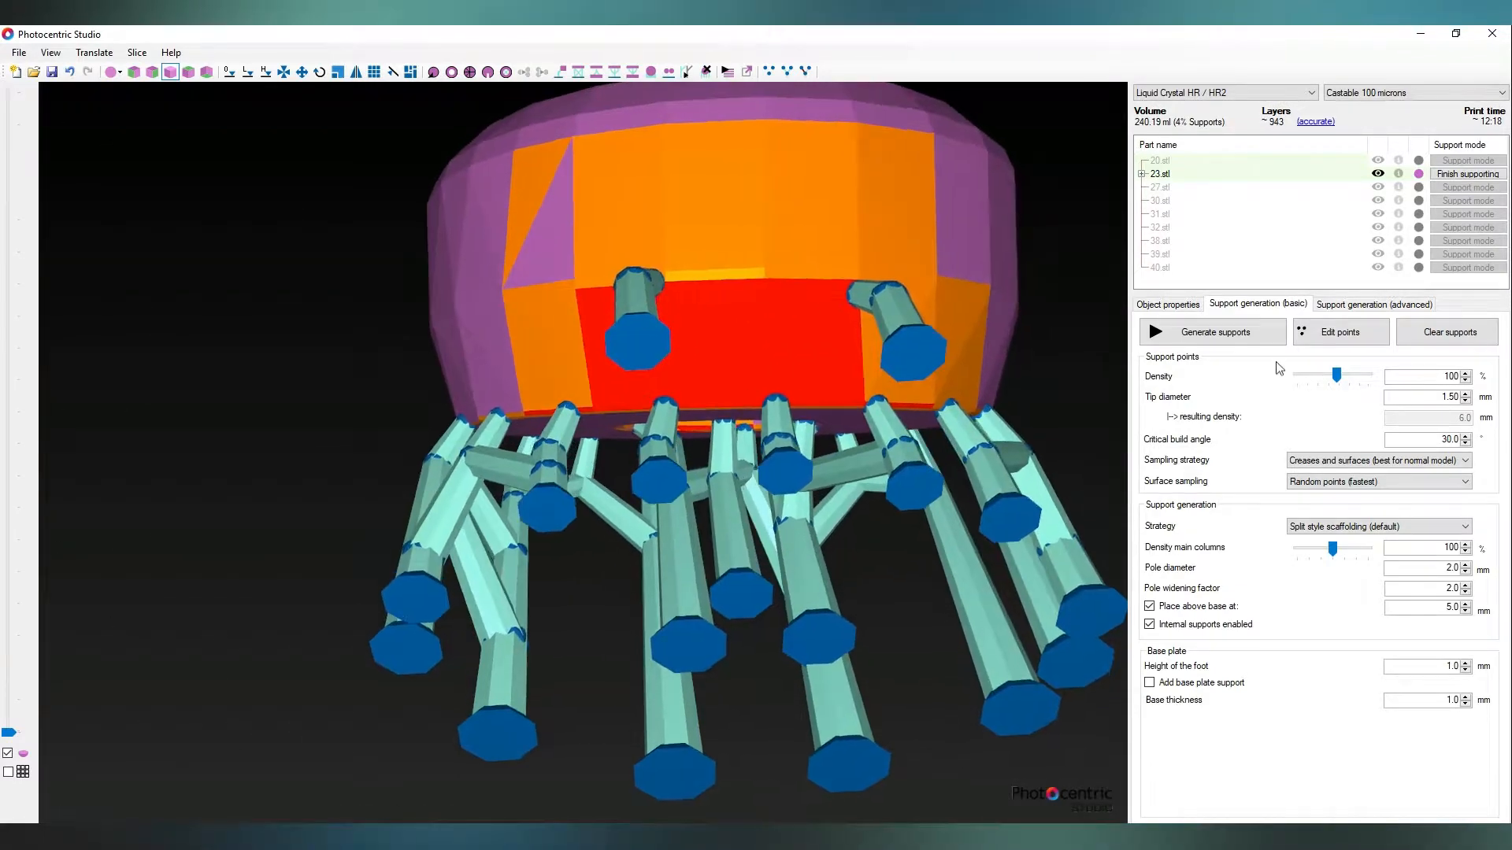
{"action": "left_click", "coordinate": [1323, 334]}
{"action": "right_click_drag", "start_coordinate": [659, 517], "coordinate": [732, 435]}
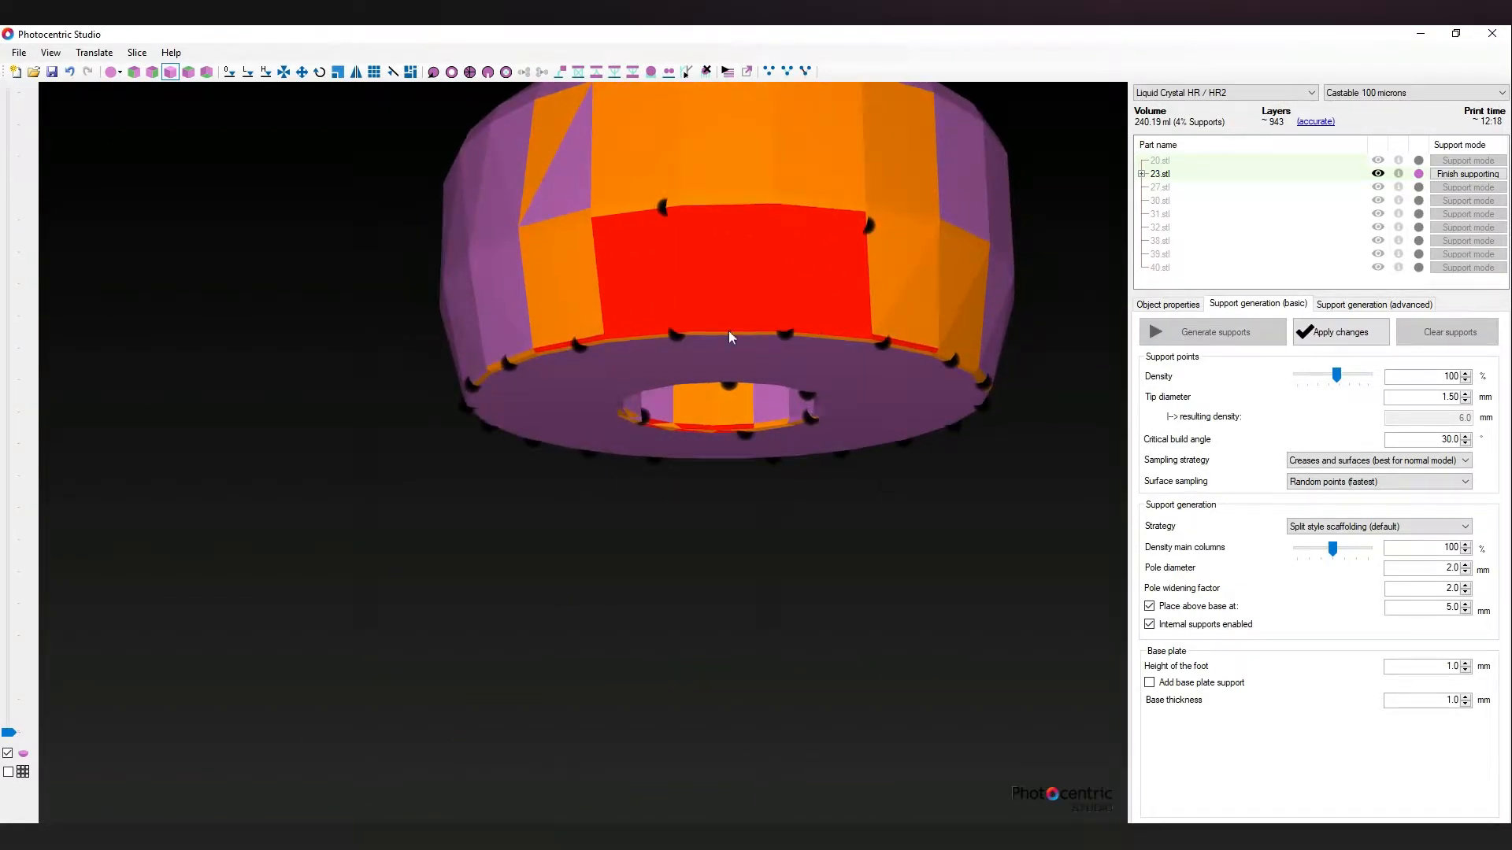
{"action": "left_click", "coordinate": [615, 331]}
{"action": "left_click", "coordinate": [629, 273]}
{"action": "left_click", "coordinate": [691, 271]}
{"action": "left_click", "coordinate": [765, 268]}
{"action": "left_click", "coordinate": [848, 273]}
{"action": "left_click", "coordinate": [731, 209]}
{"action": "left_click", "coordinate": [813, 210]}
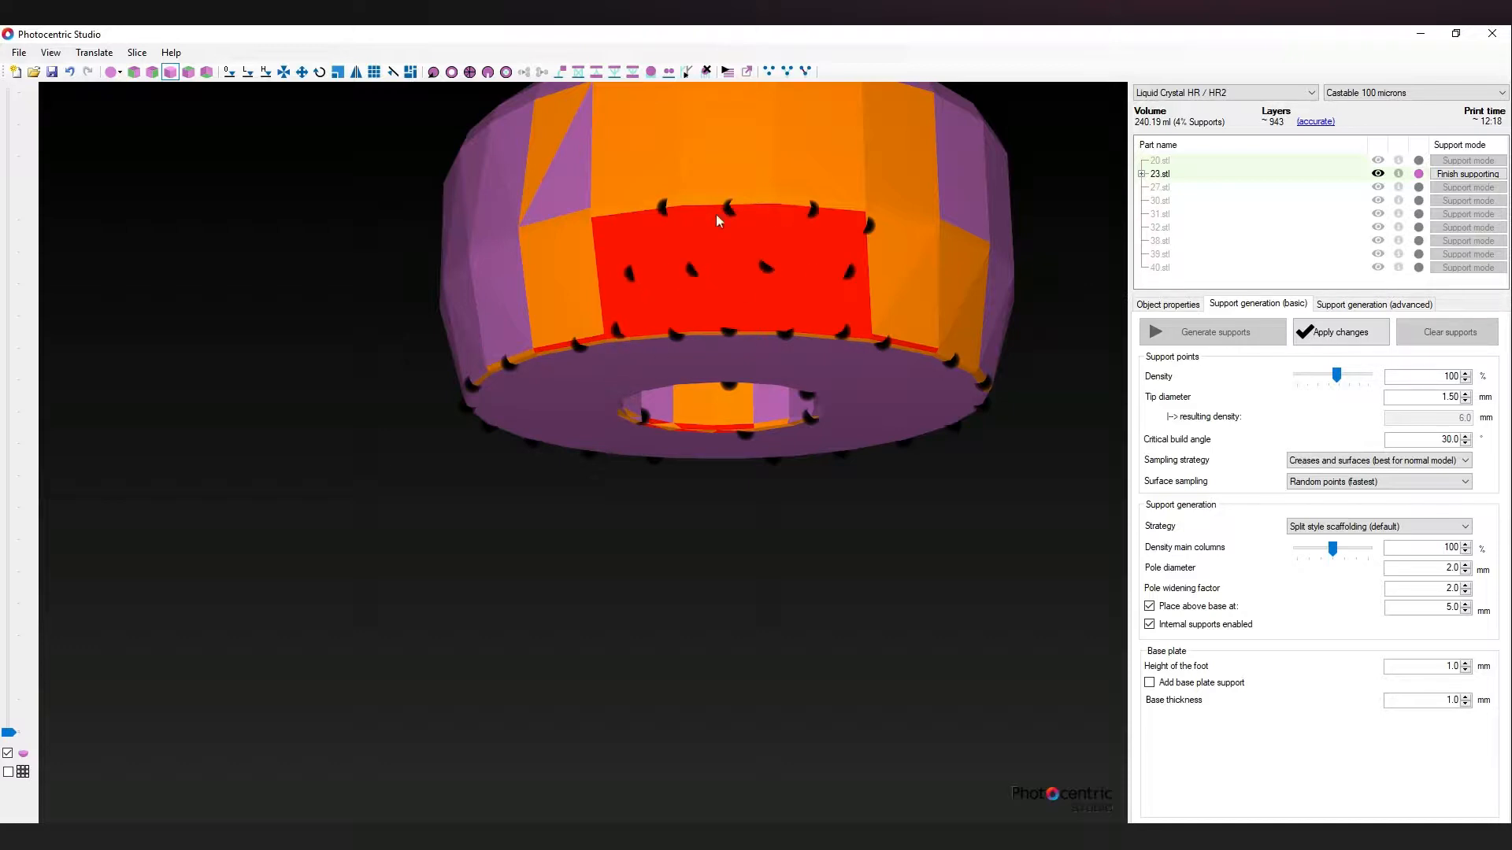
{"action": "left_click", "coordinate": [604, 223]}
Step: Add support points over the orange side facets surrounding the red area of 23.stl and apply the changes
{"action": "right_click_drag", "start_coordinate": [805, 220], "coordinate": [813, 270]}
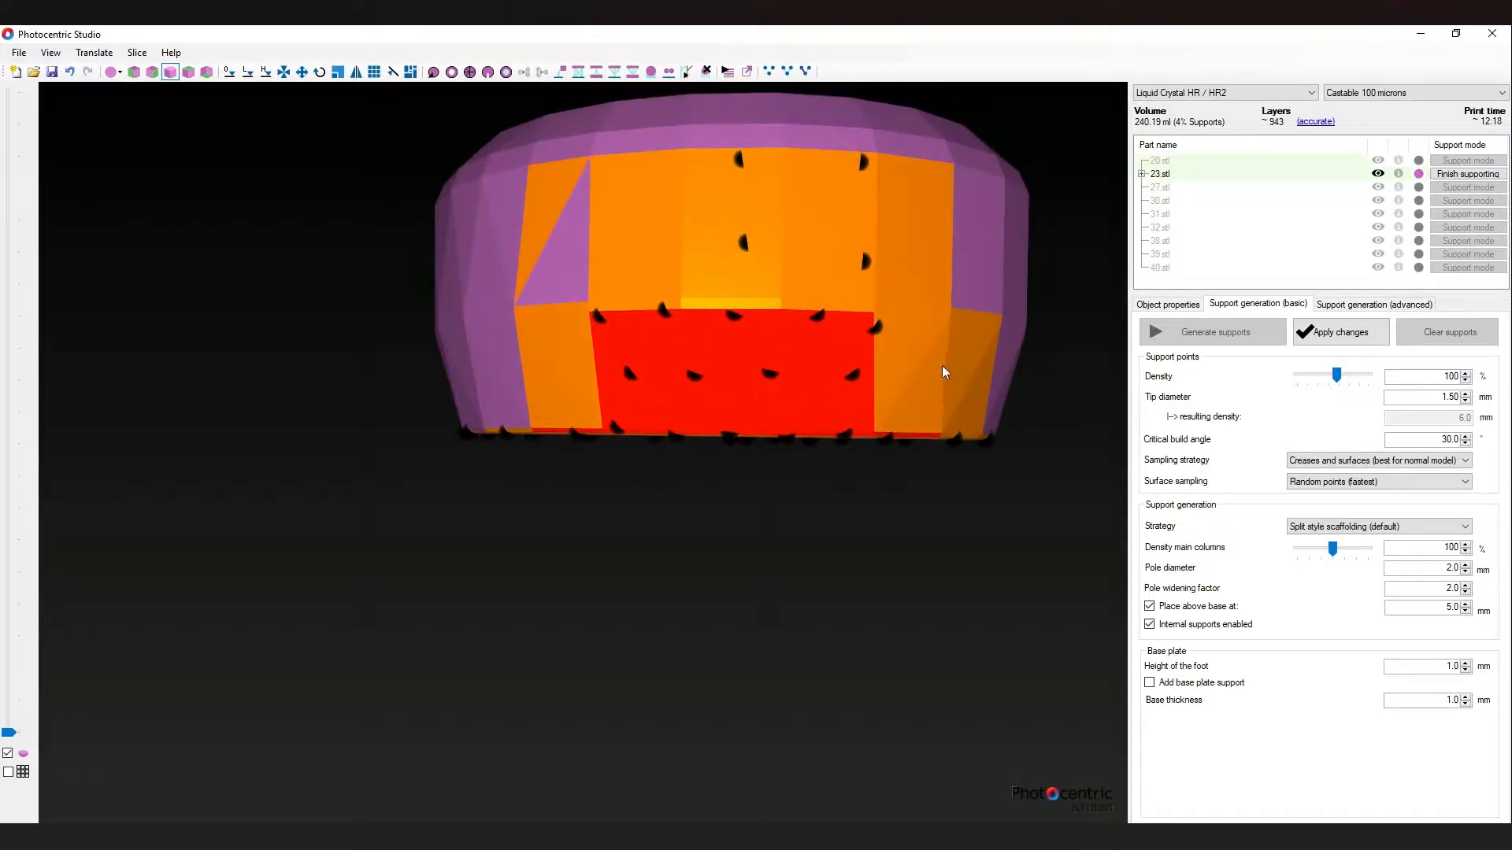
{"action": "left_click", "coordinate": [948, 178]}
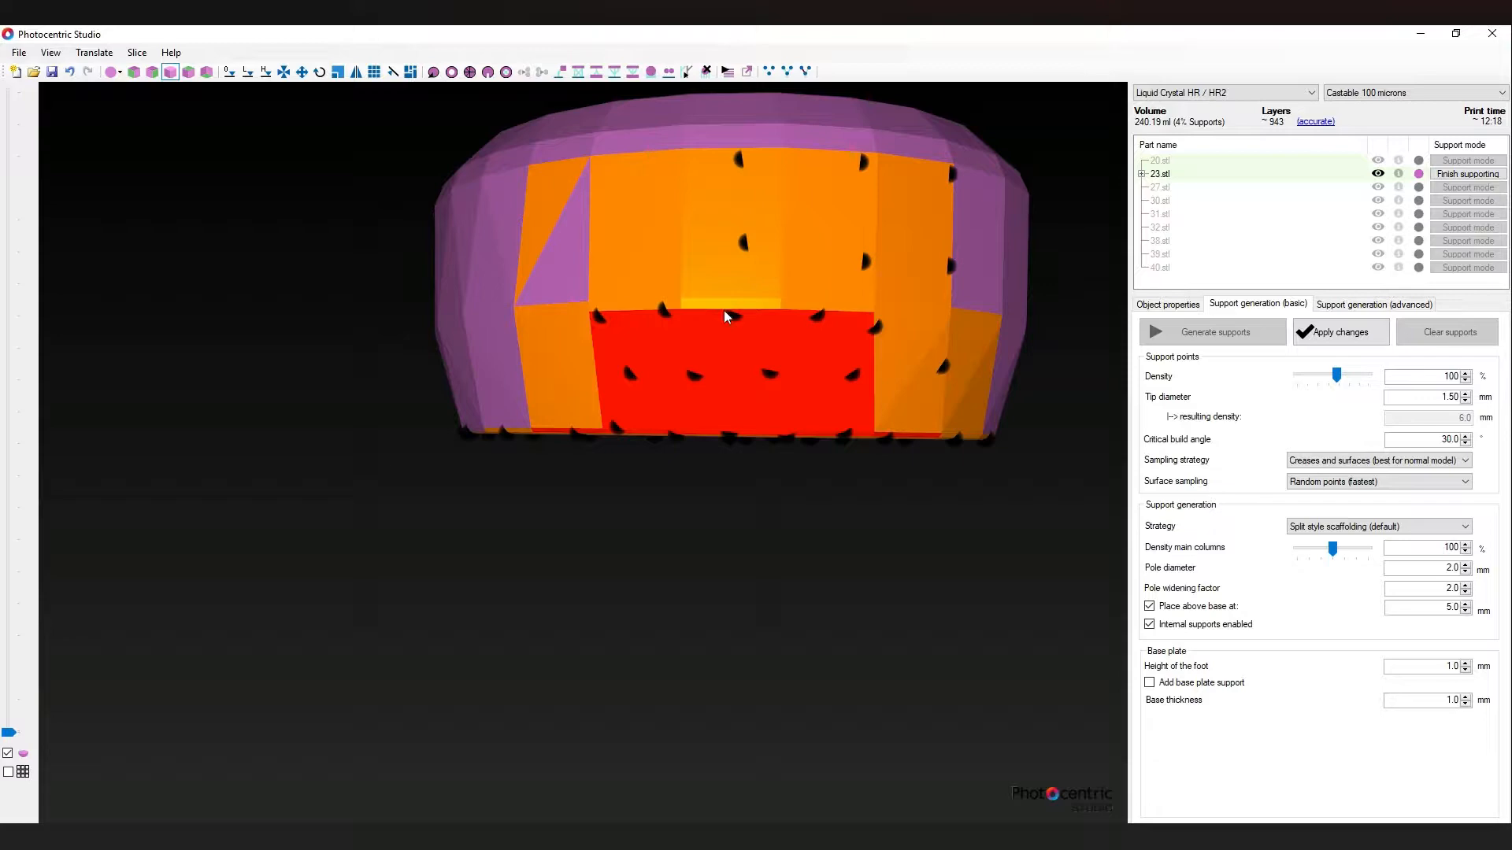
{"action": "left_click", "coordinate": [533, 376]}
{"action": "left_click", "coordinate": [526, 294]}
{"action": "left_click", "coordinate": [530, 188]}
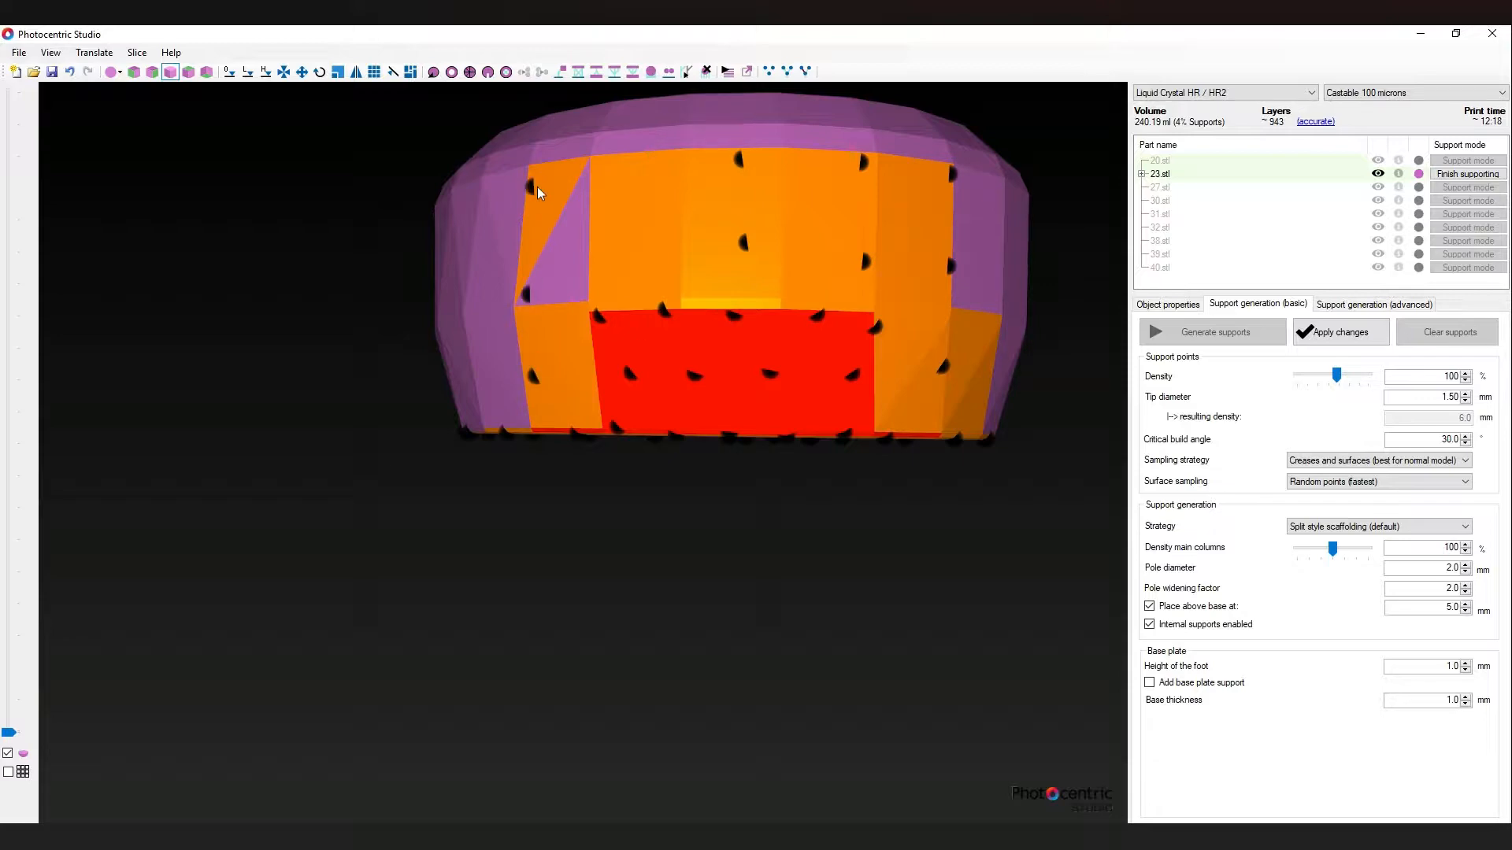
{"action": "left_click", "coordinate": [634, 214]}
{"action": "left_click", "coordinate": [1341, 332]}
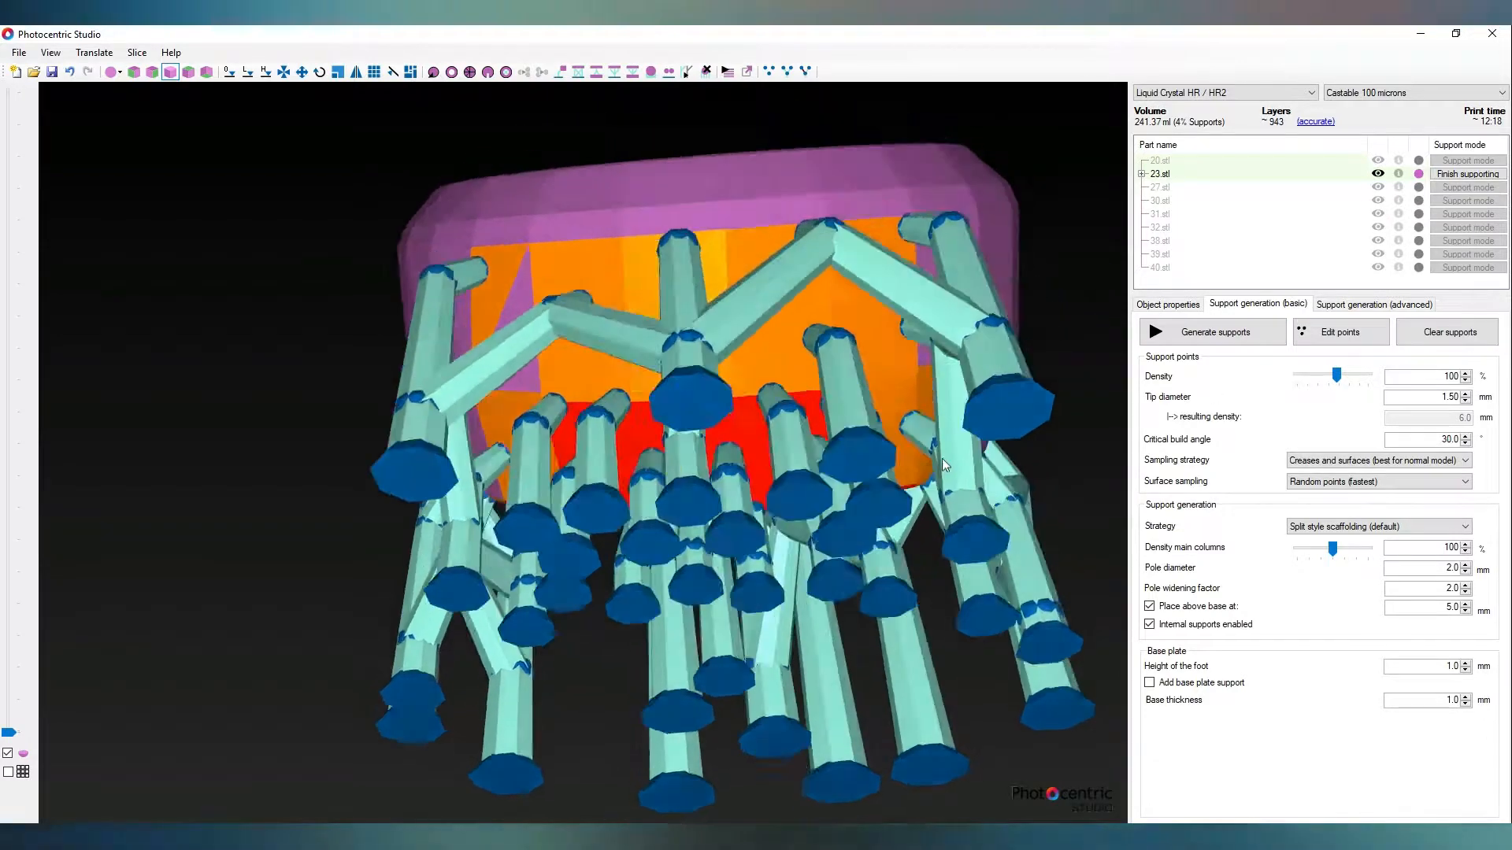
Step: Add support points on the flat underside of 23.stl around the central hole, apply them and finish supporting the part
{"action": "right_click_drag", "start_coordinate": [942, 458], "coordinate": [480, 526]}
{"action": "left_click", "coordinate": [1349, 335]}
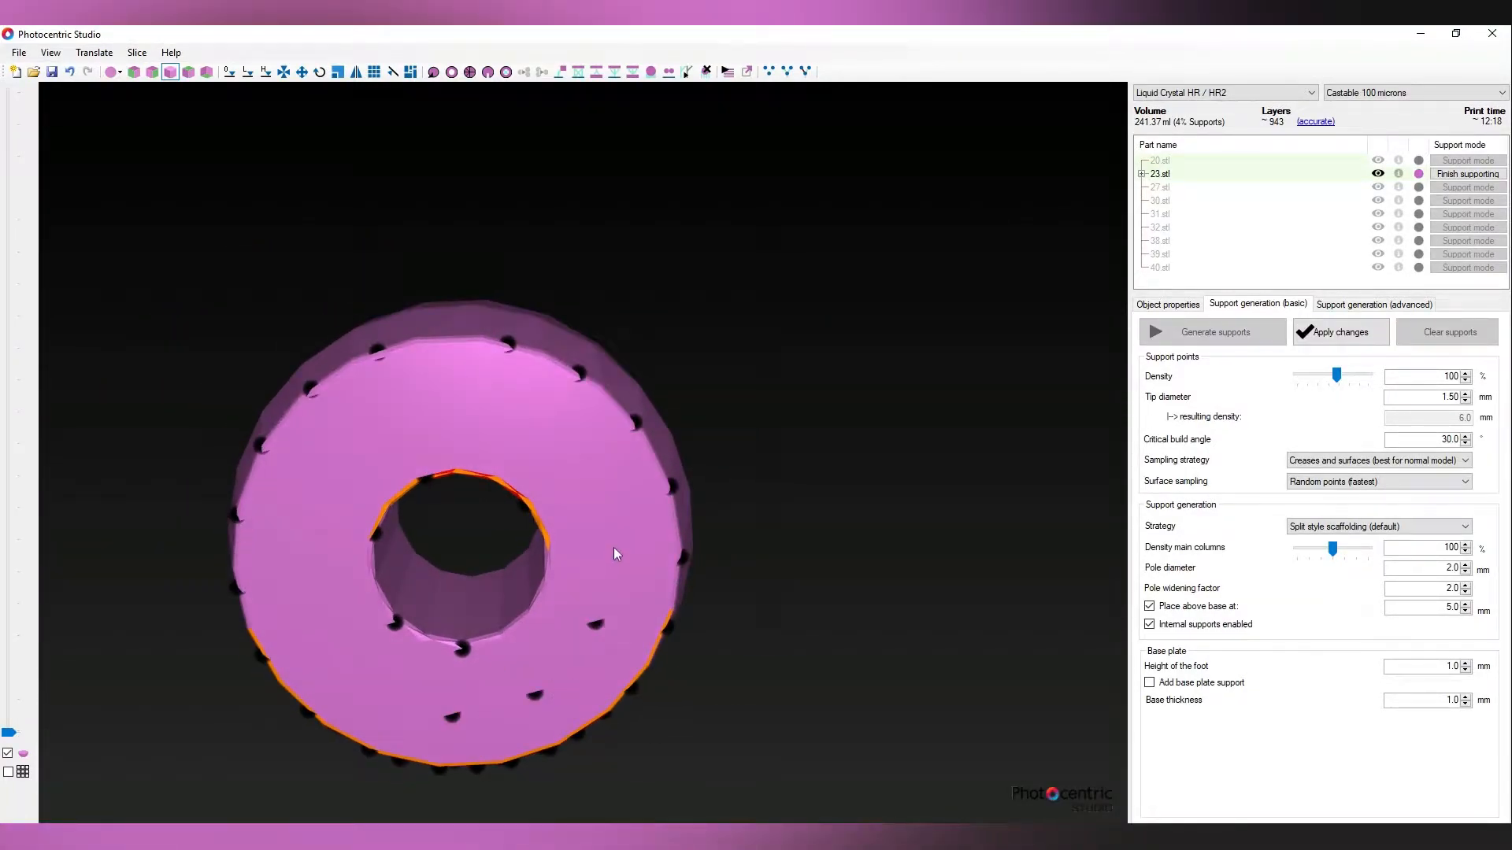
{"action": "right_click_drag", "start_coordinate": [562, 474], "coordinate": [498, 472]}
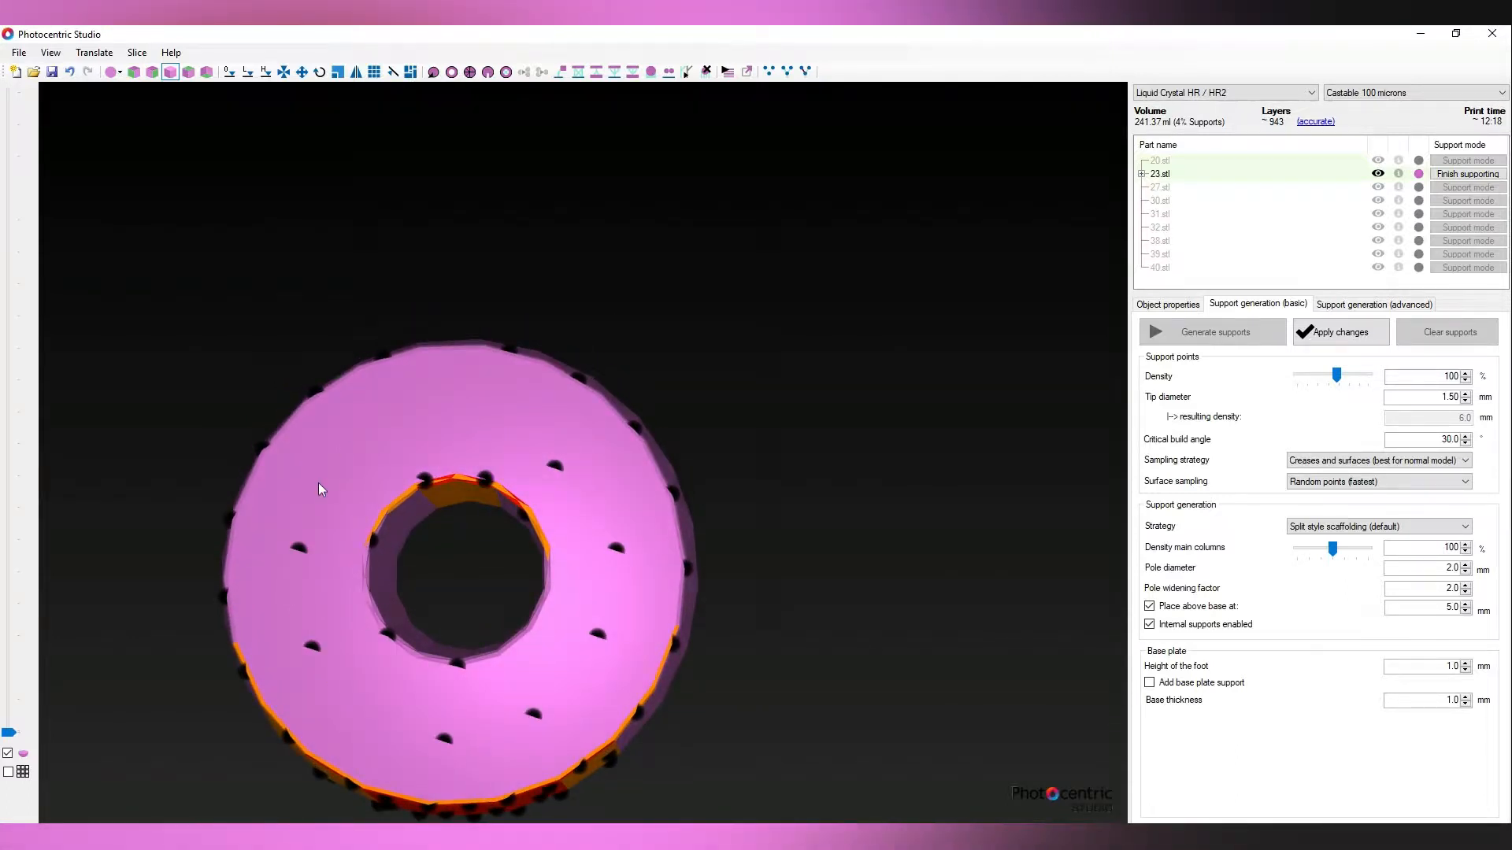
{"action": "left_click", "coordinate": [1309, 334]}
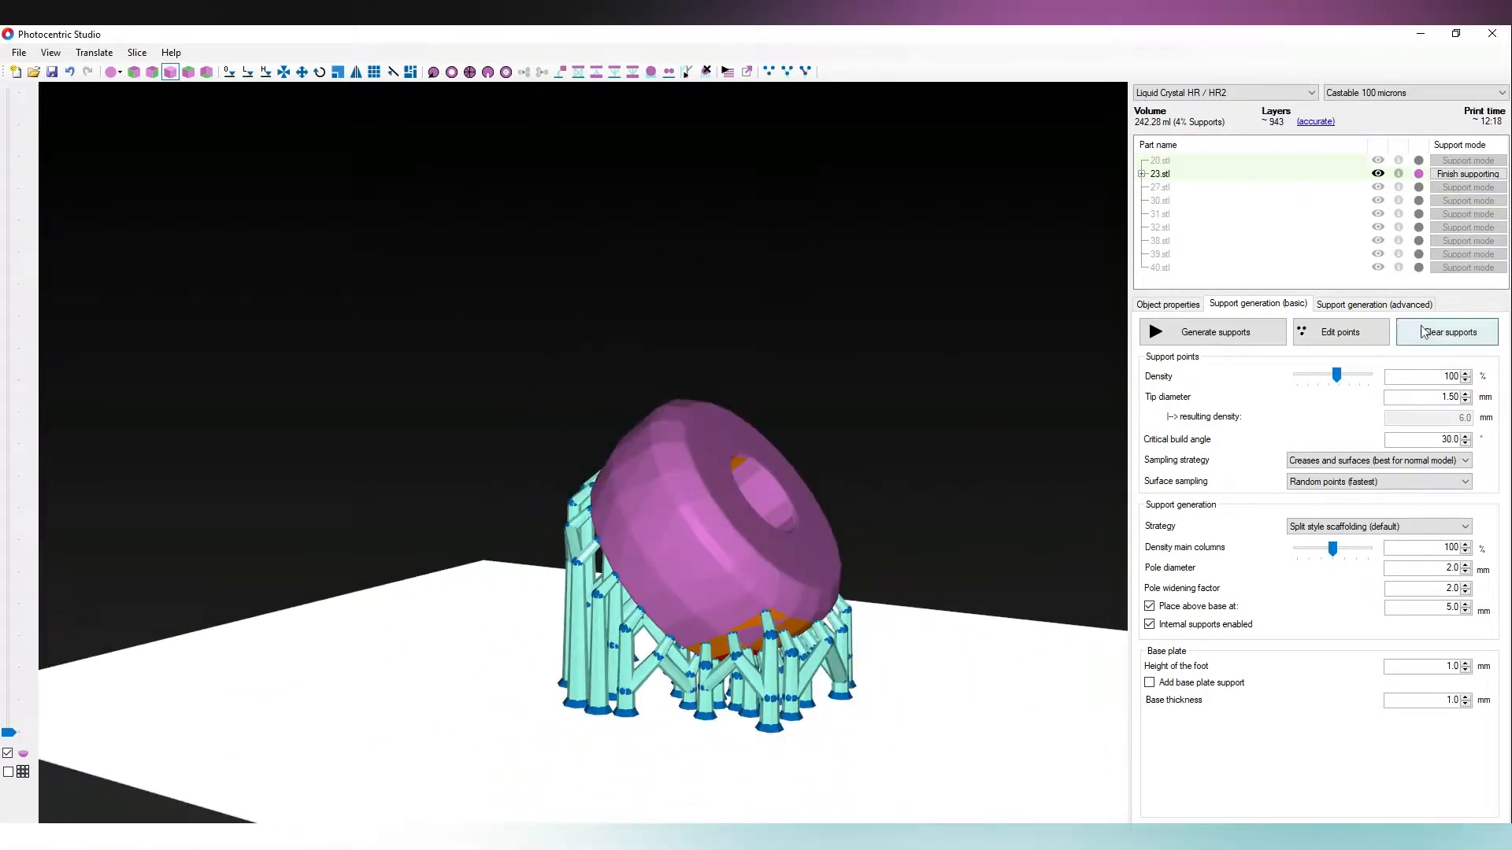
{"action": "left_click", "coordinate": [1457, 176]}
Step: Enter support mode for 27.stl and generate supports at 100% point density
{"action": "left_click", "coordinate": [1457, 187]}
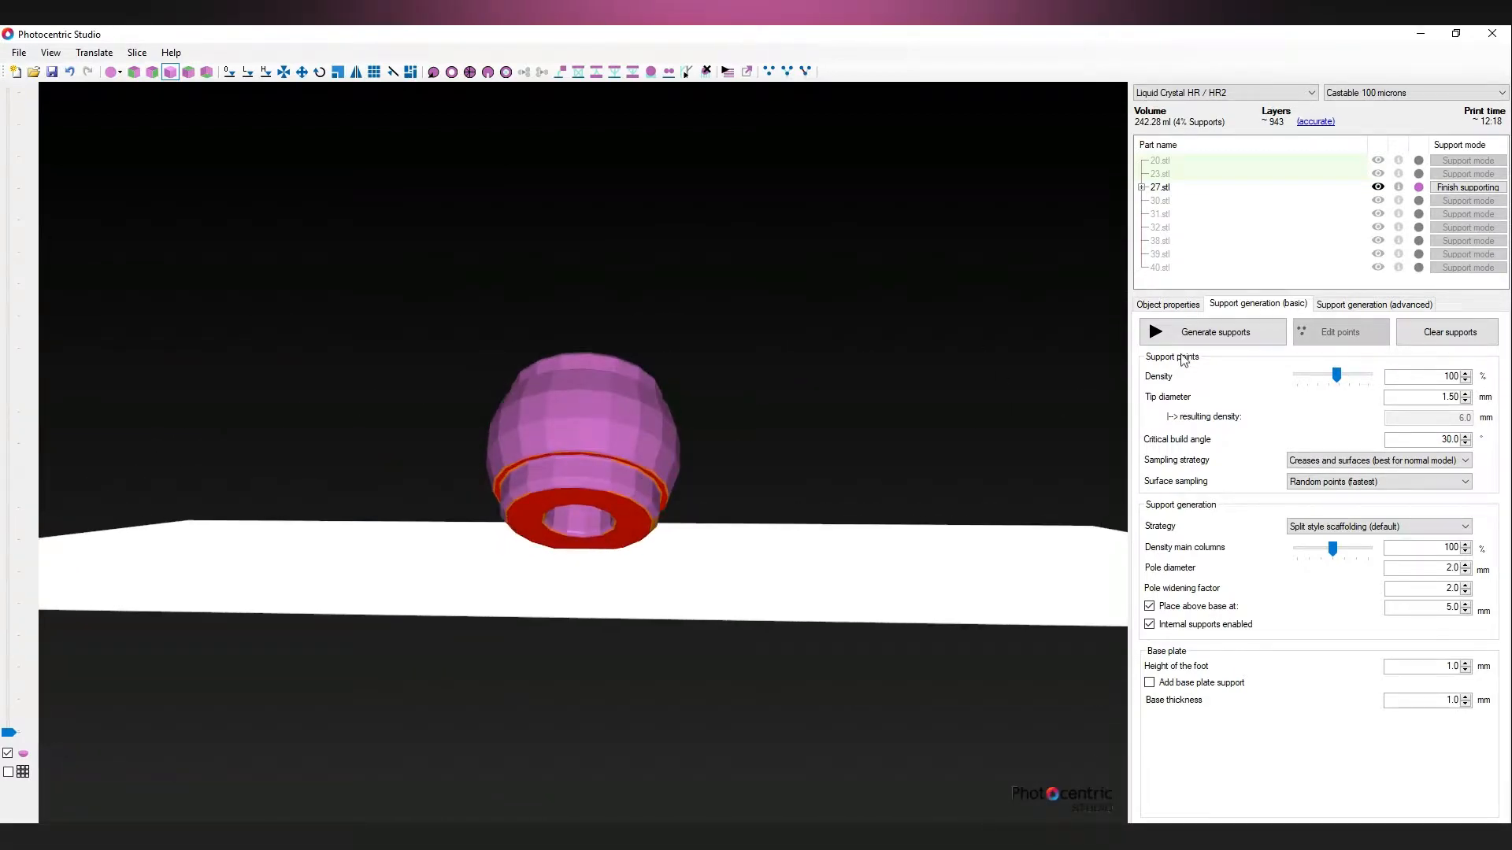
{"action": "left_click", "coordinate": [1213, 331]}
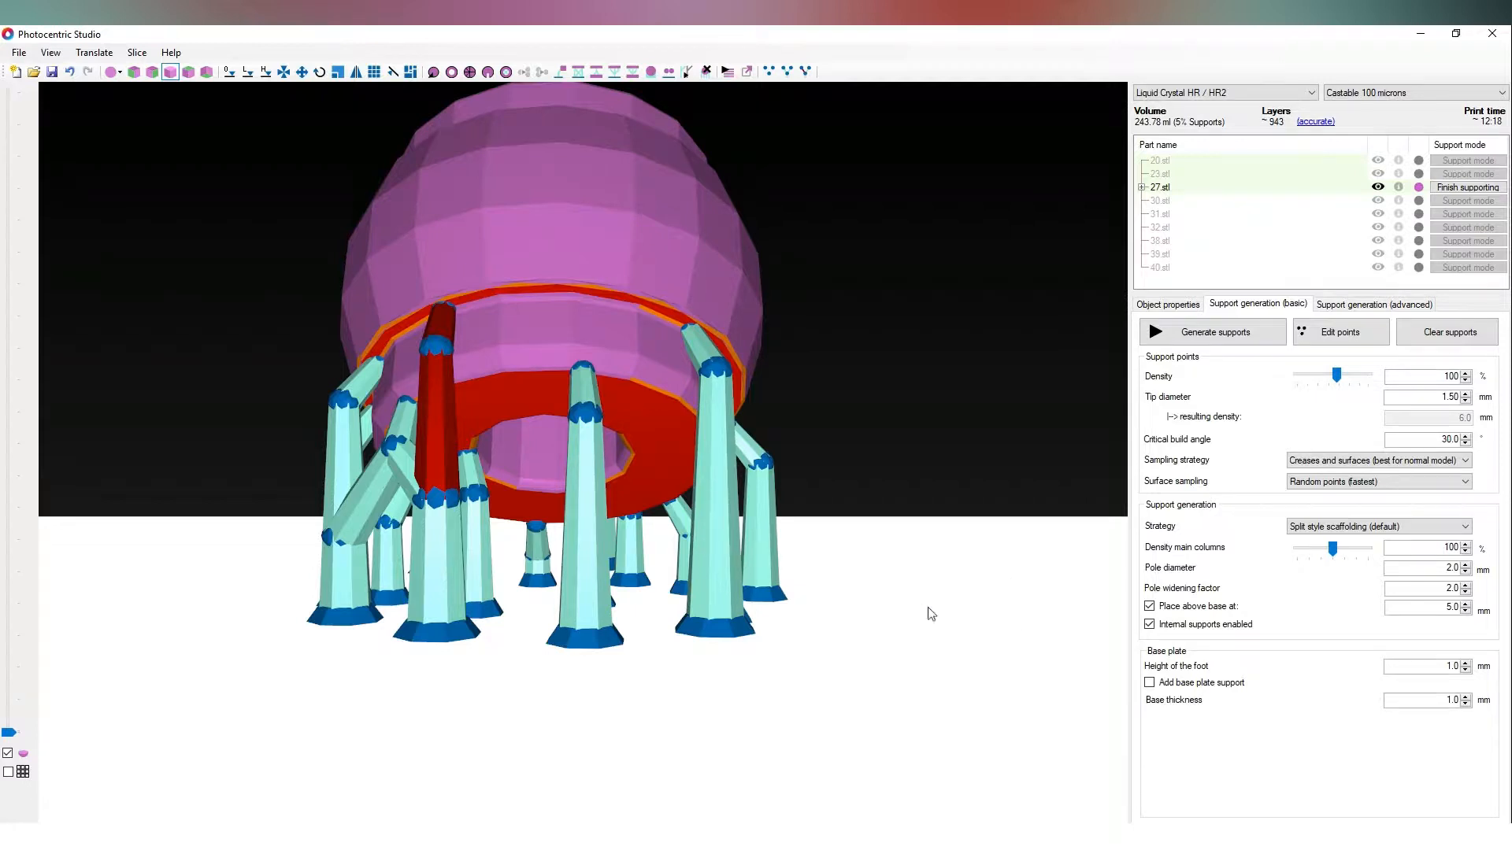
Step: Open the support points of 27.stl for editing and add points along the lower rims and the orange facets beside the red ring
{"action": "left_click", "coordinate": [1341, 332]}
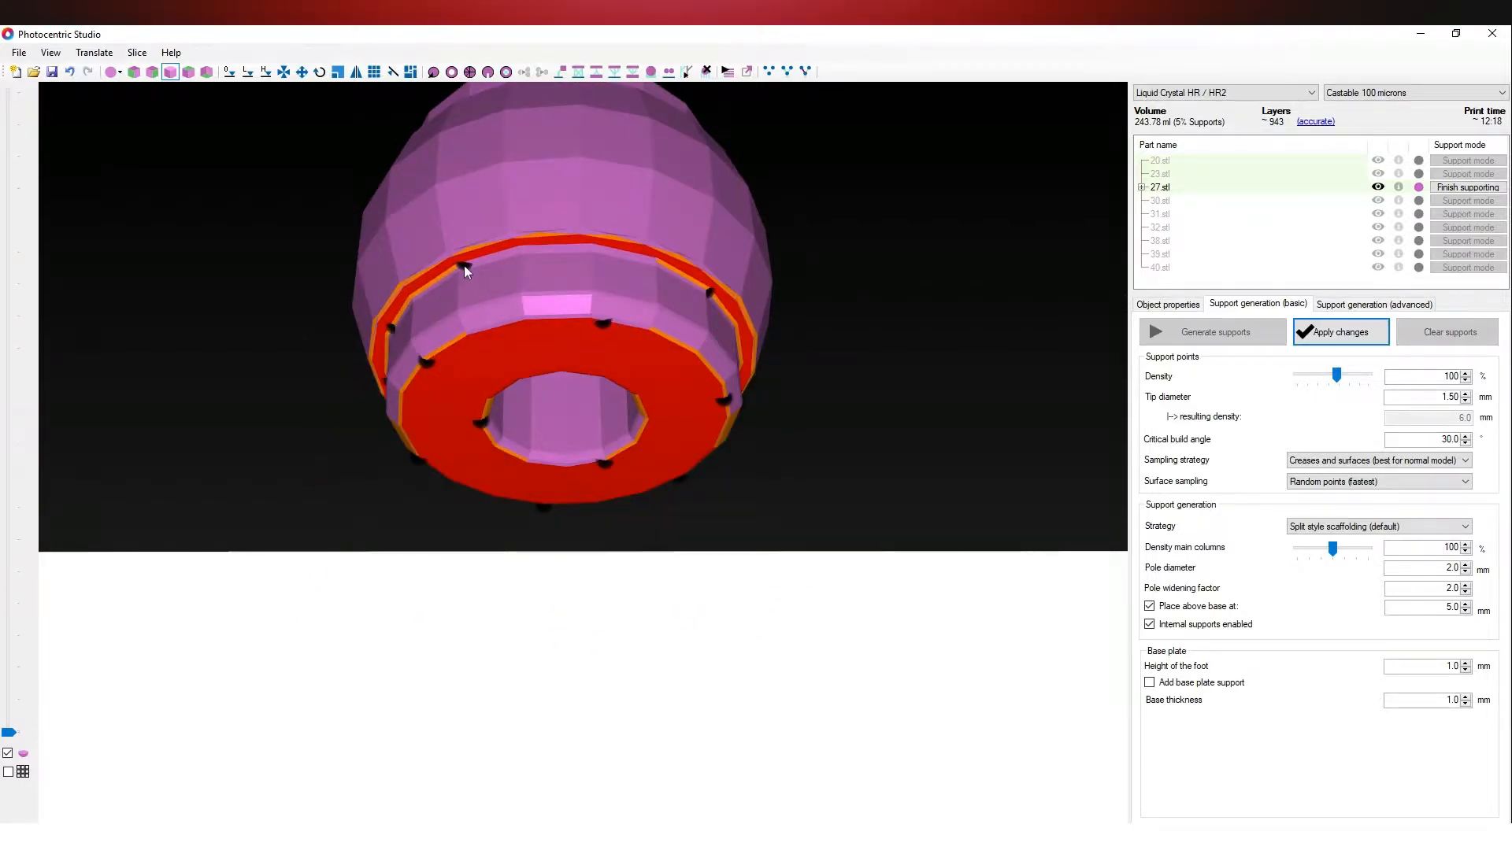
{"action": "left_click_drag", "start_coordinate": [465, 267], "coordinate": [629, 390]}
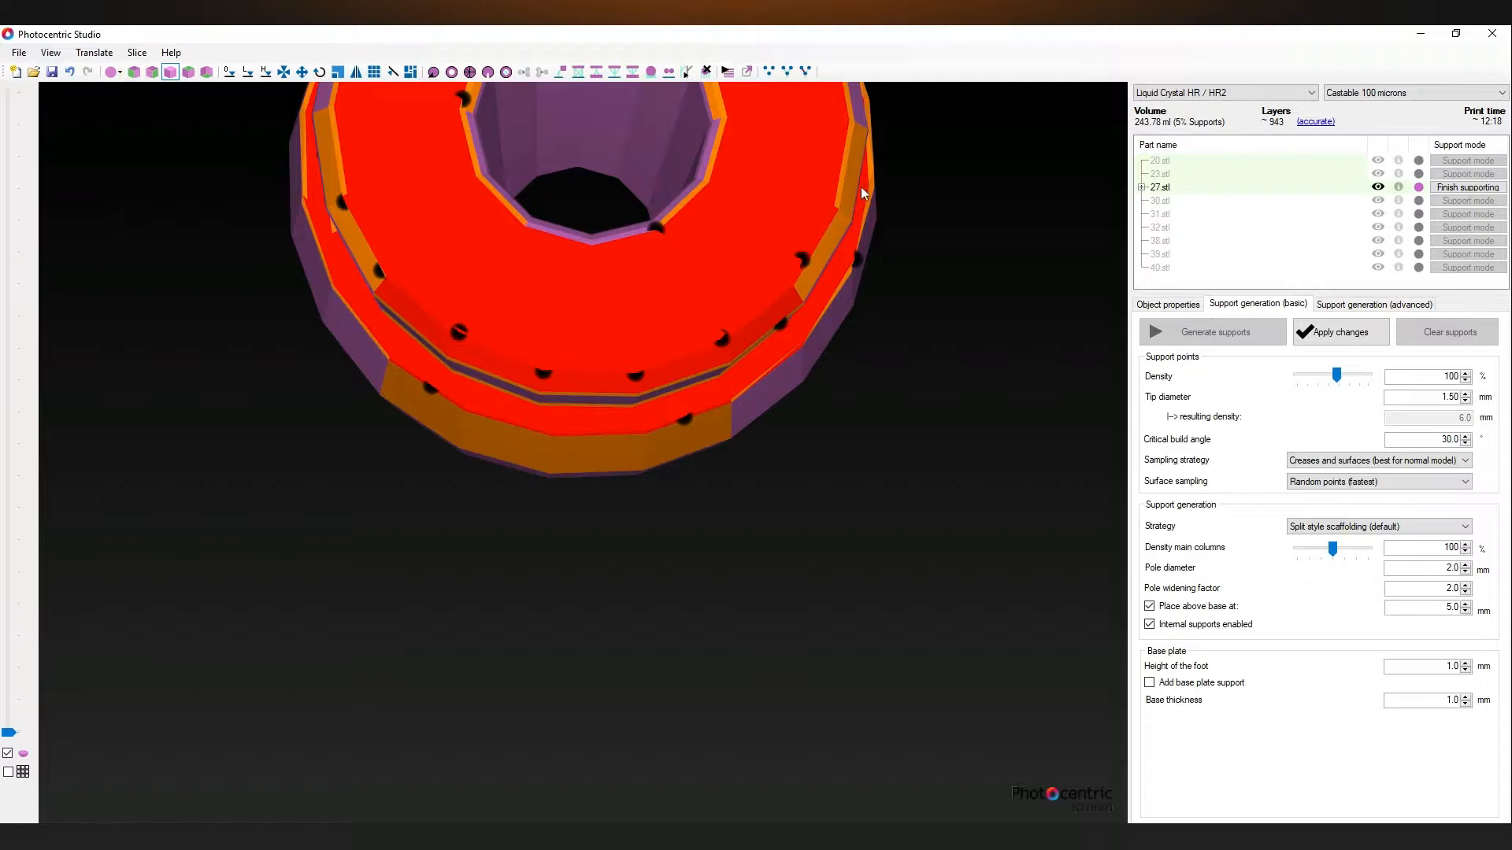
{"action": "left_click_drag", "start_coordinate": [869, 390], "coordinate": [482, 406]}
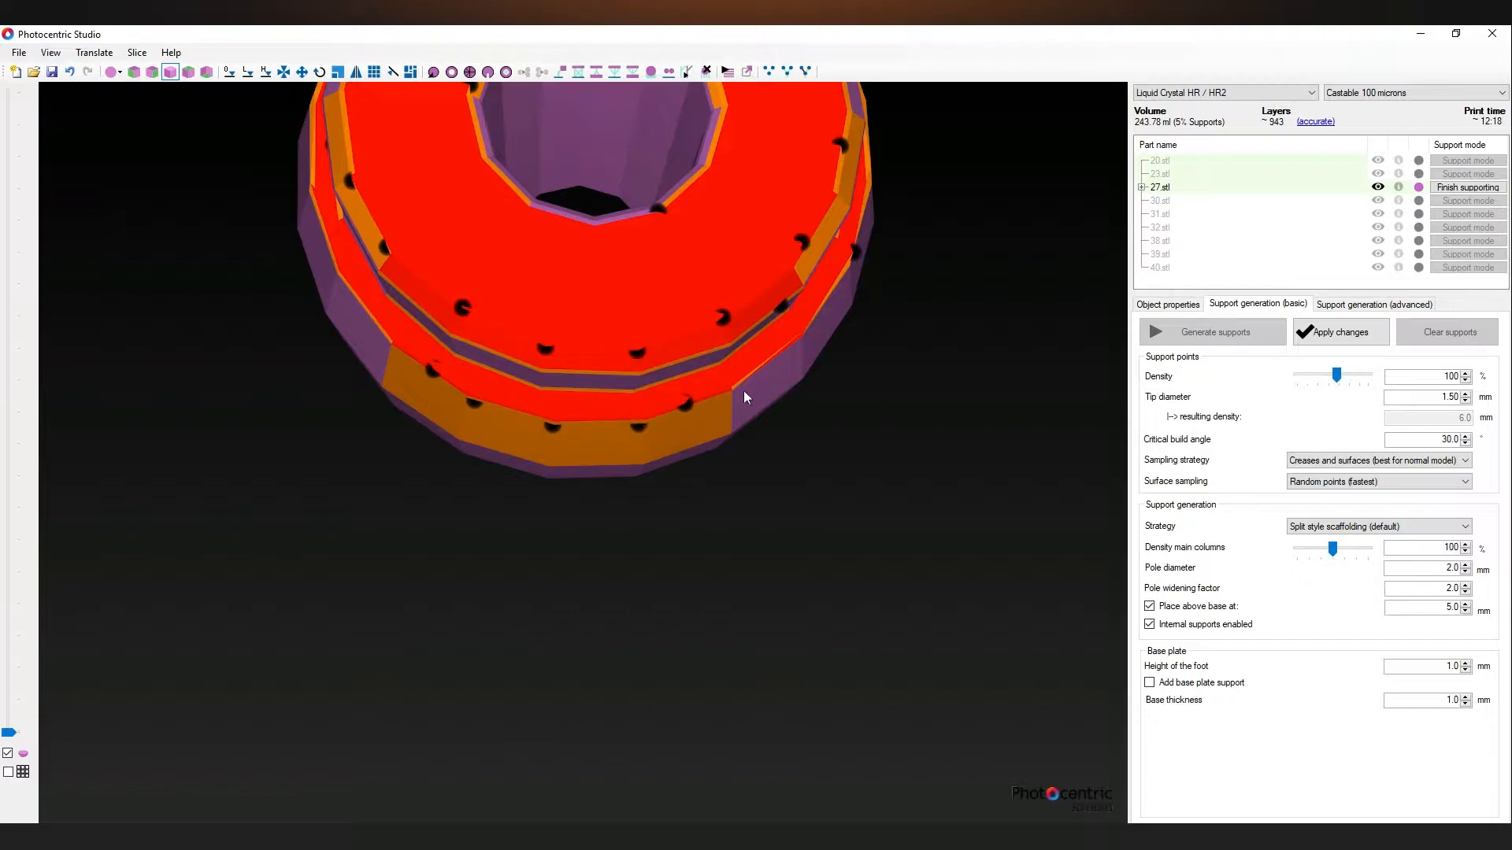
Step: Add rows of support points on the orange side band of 27.stl and along the facets just above it
{"action": "left_click_drag", "start_coordinate": [772, 361], "coordinate": [610, 543]}
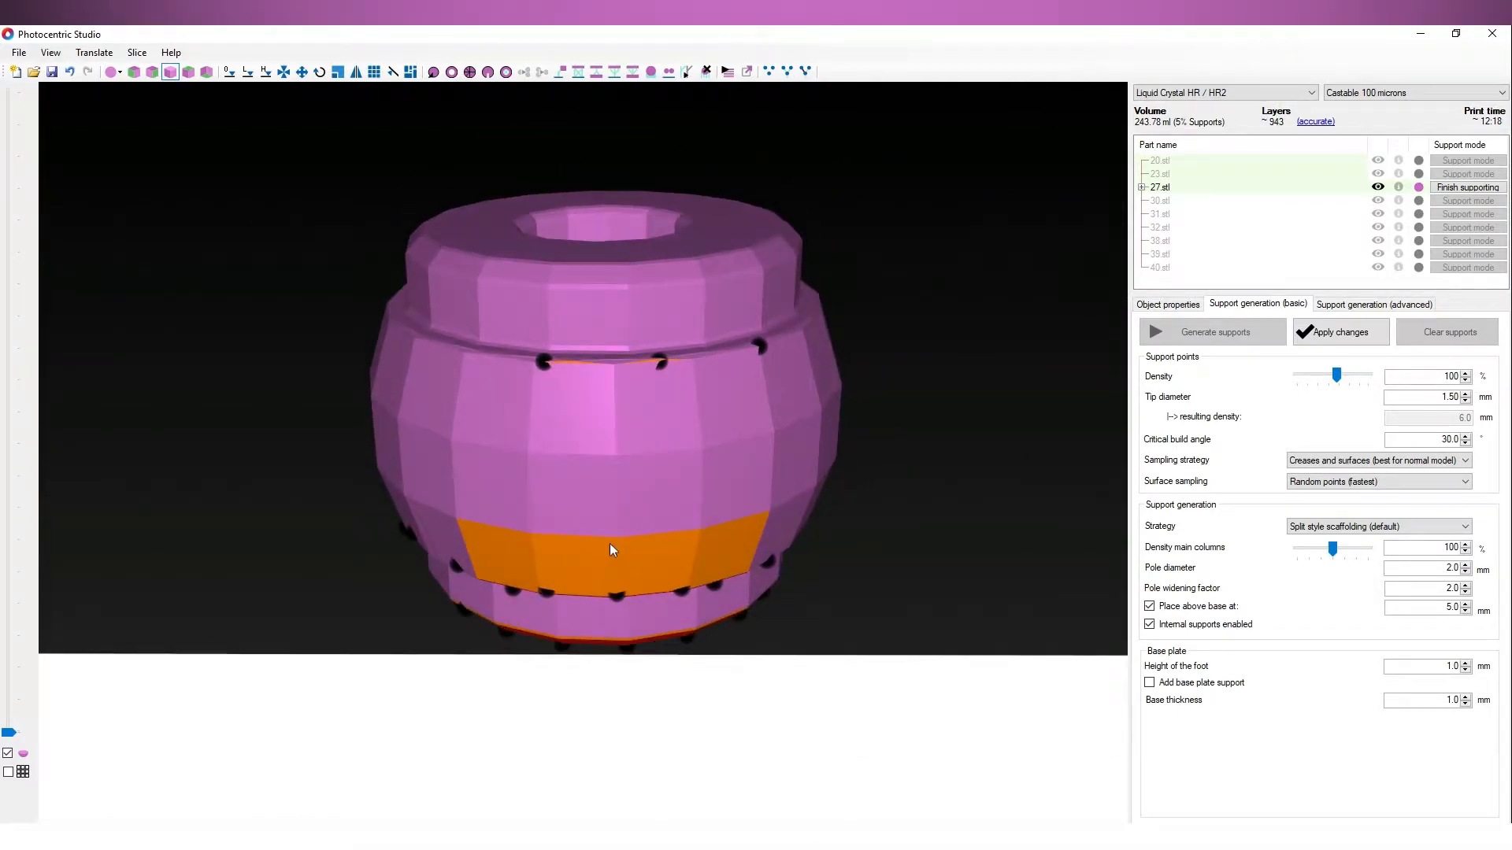
{"action": "left_click_drag", "start_coordinate": [606, 472], "coordinate": [679, 557]}
{"action": "left_click_drag", "start_coordinate": [705, 460], "coordinate": [713, 557]}
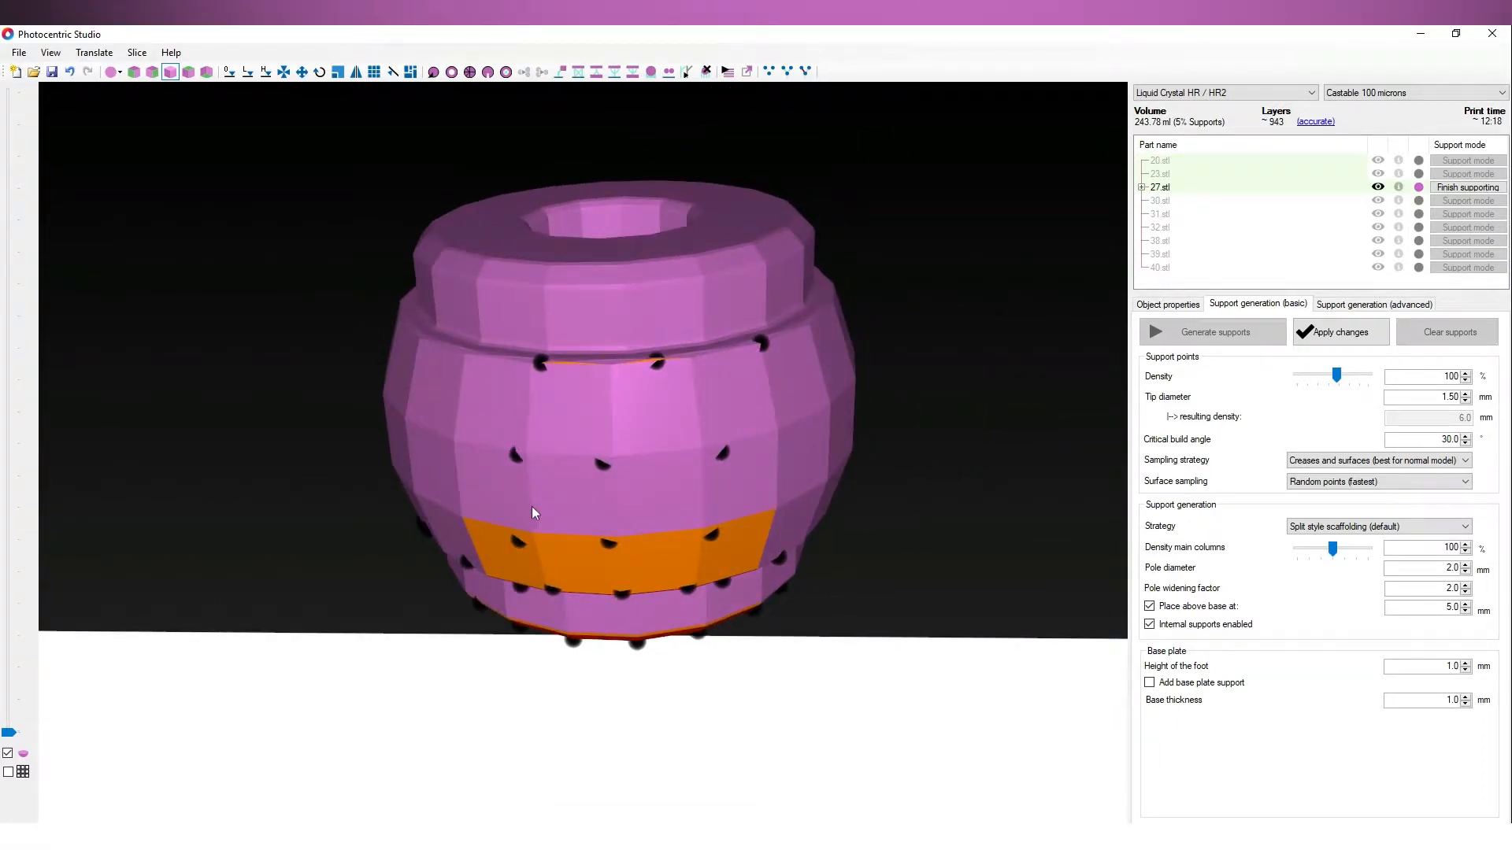
{"action": "left_click_drag", "start_coordinate": [532, 513], "coordinate": [461, 493]}
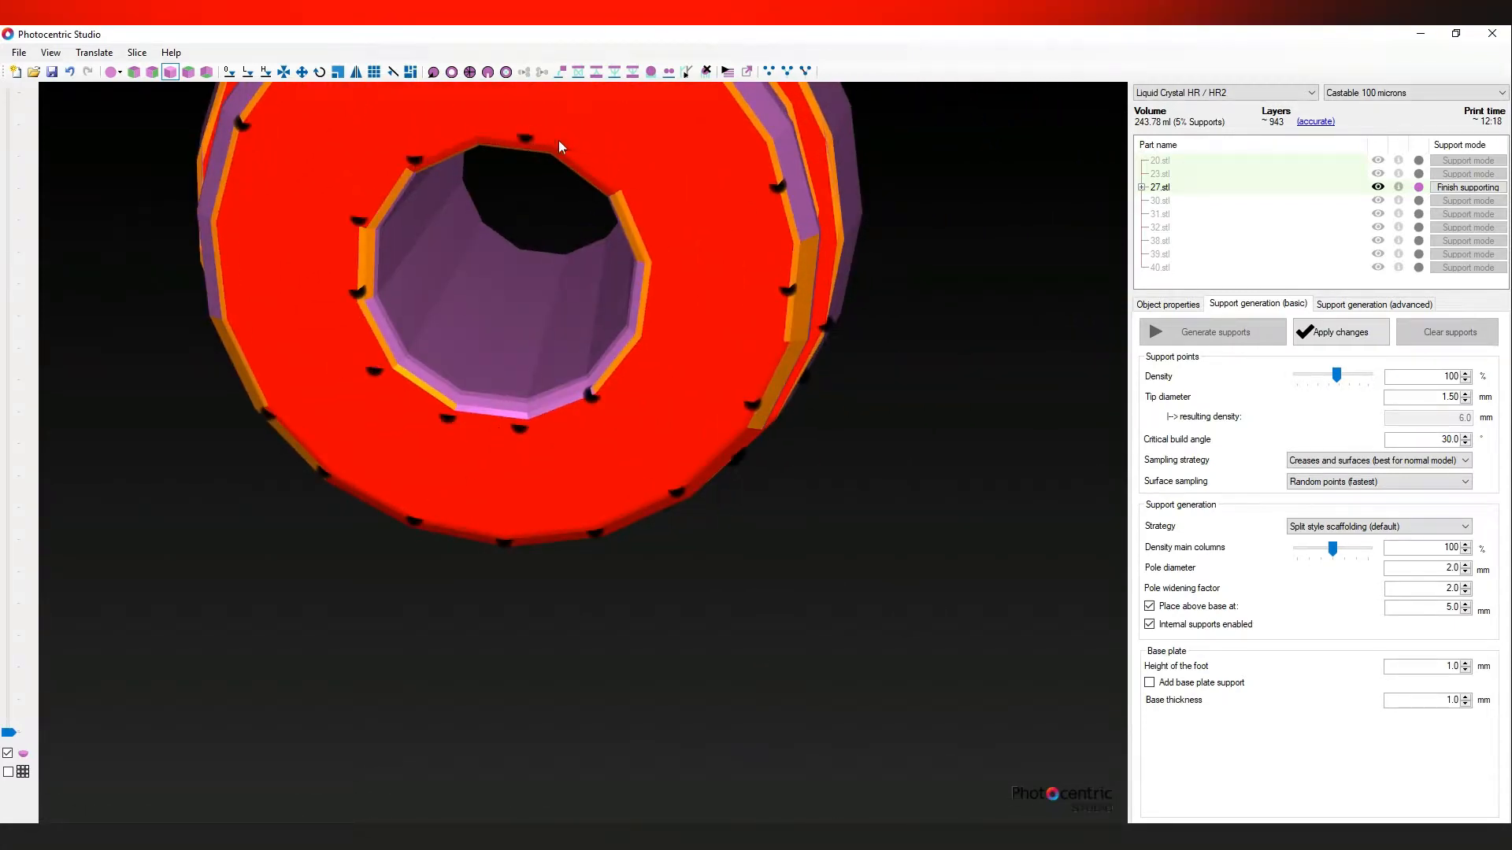
Step: Add support points across the red flat underside of 27.stl, spread around the central hole
{"action": "left_click_drag", "start_coordinate": [635, 491], "coordinate": [543, 506]}
{"action": "left_click", "coordinate": [615, 489]}
{"action": "left_click", "coordinate": [705, 436]}
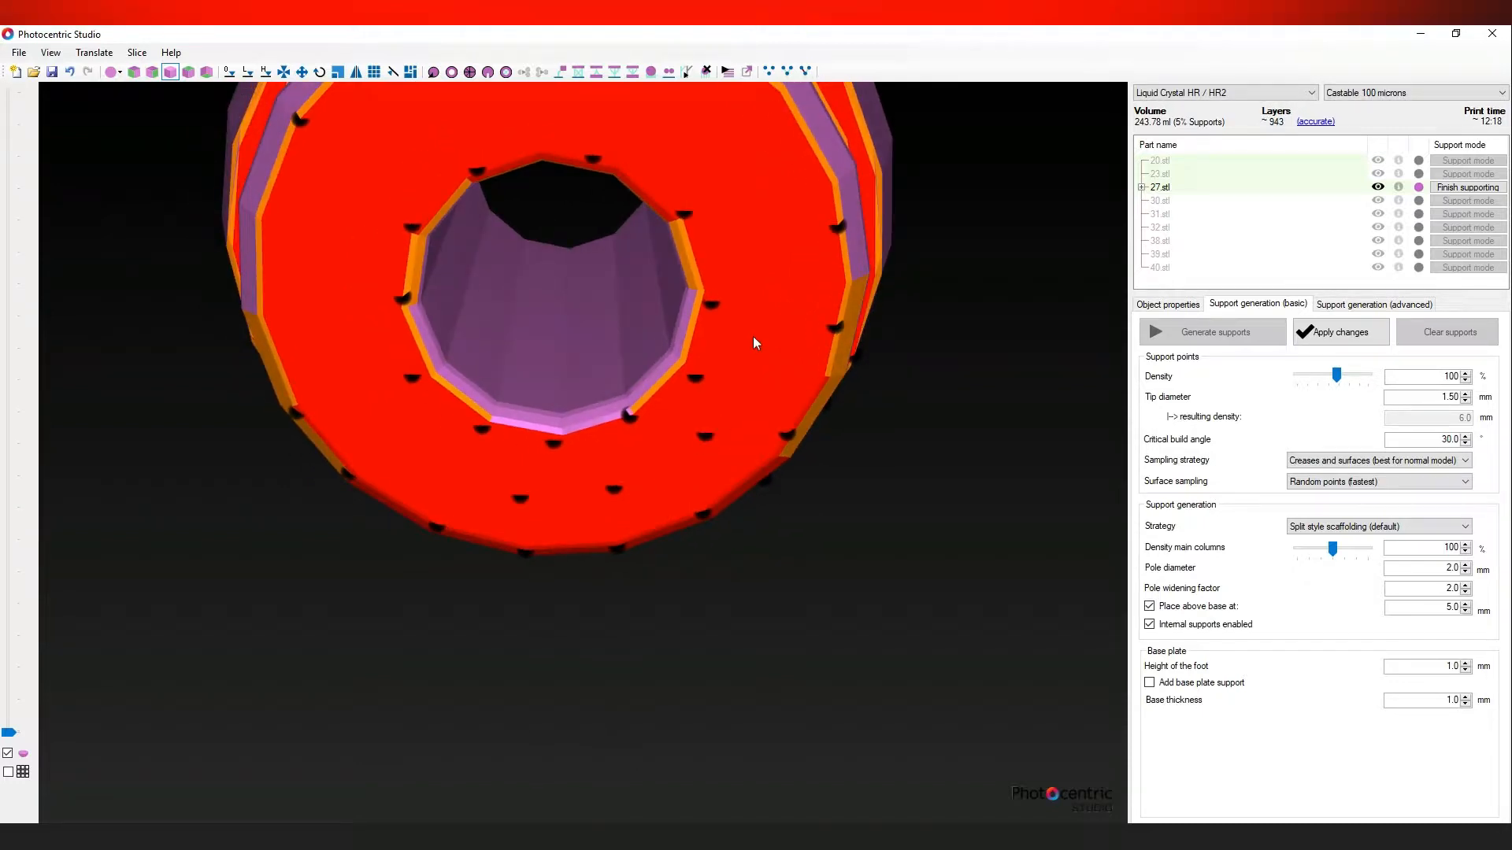
{"action": "left_click", "coordinate": [754, 344]}
{"action": "left_click", "coordinate": [760, 246]}
{"action": "left_click", "coordinate": [725, 150]}
{"action": "left_click_drag", "start_coordinate": [479, 164], "coordinate": [653, 397]}
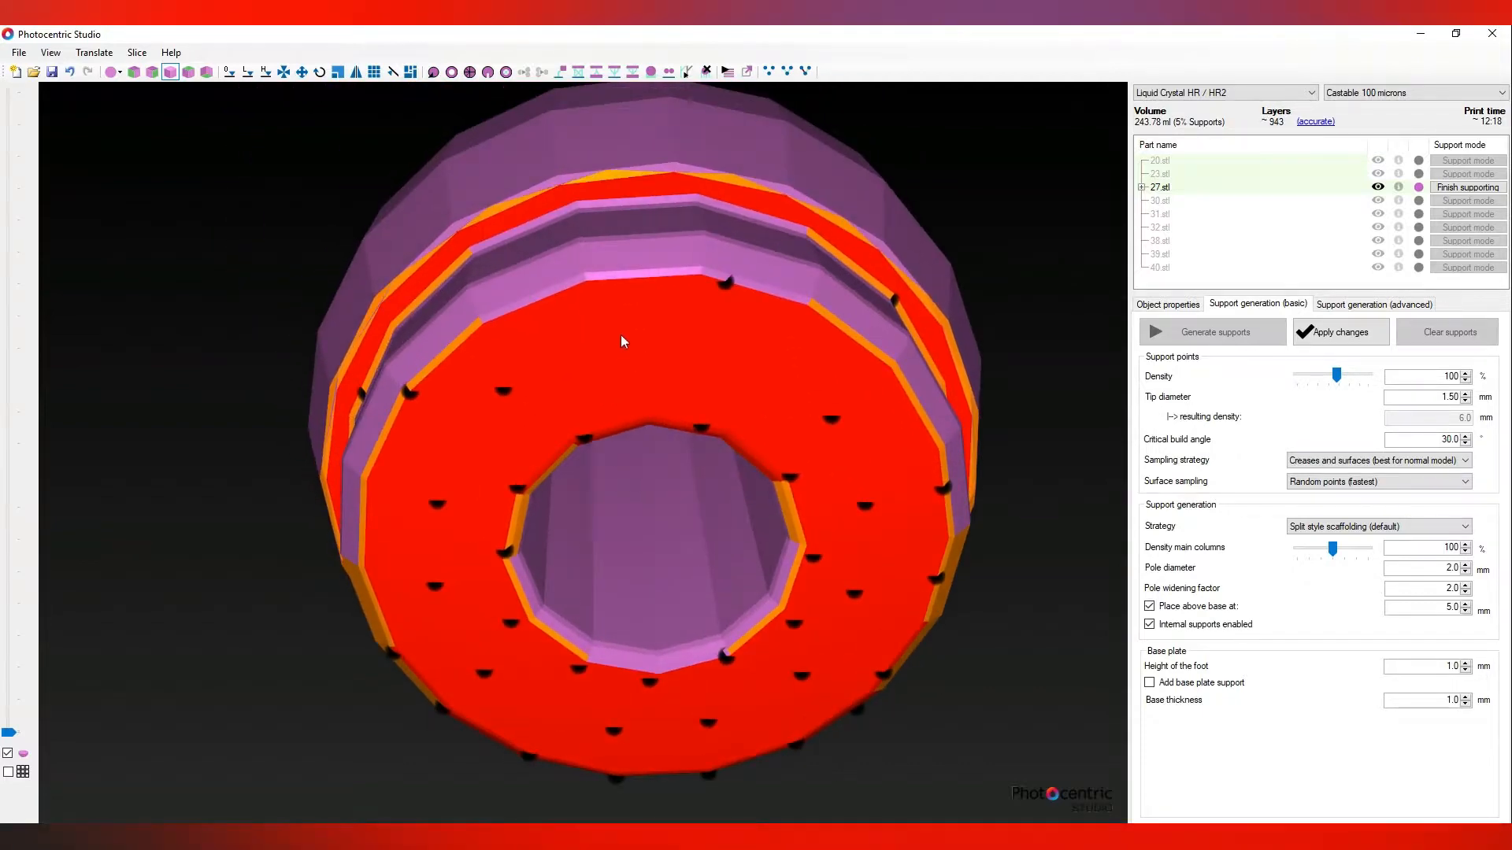
Step: Apply the point changes to 27.stl, check the resulting supports and finish supporting the part
{"action": "left_click", "coordinate": [1332, 330]}
{"action": "left_click_drag", "start_coordinate": [890, 425], "coordinate": [489, 568]}
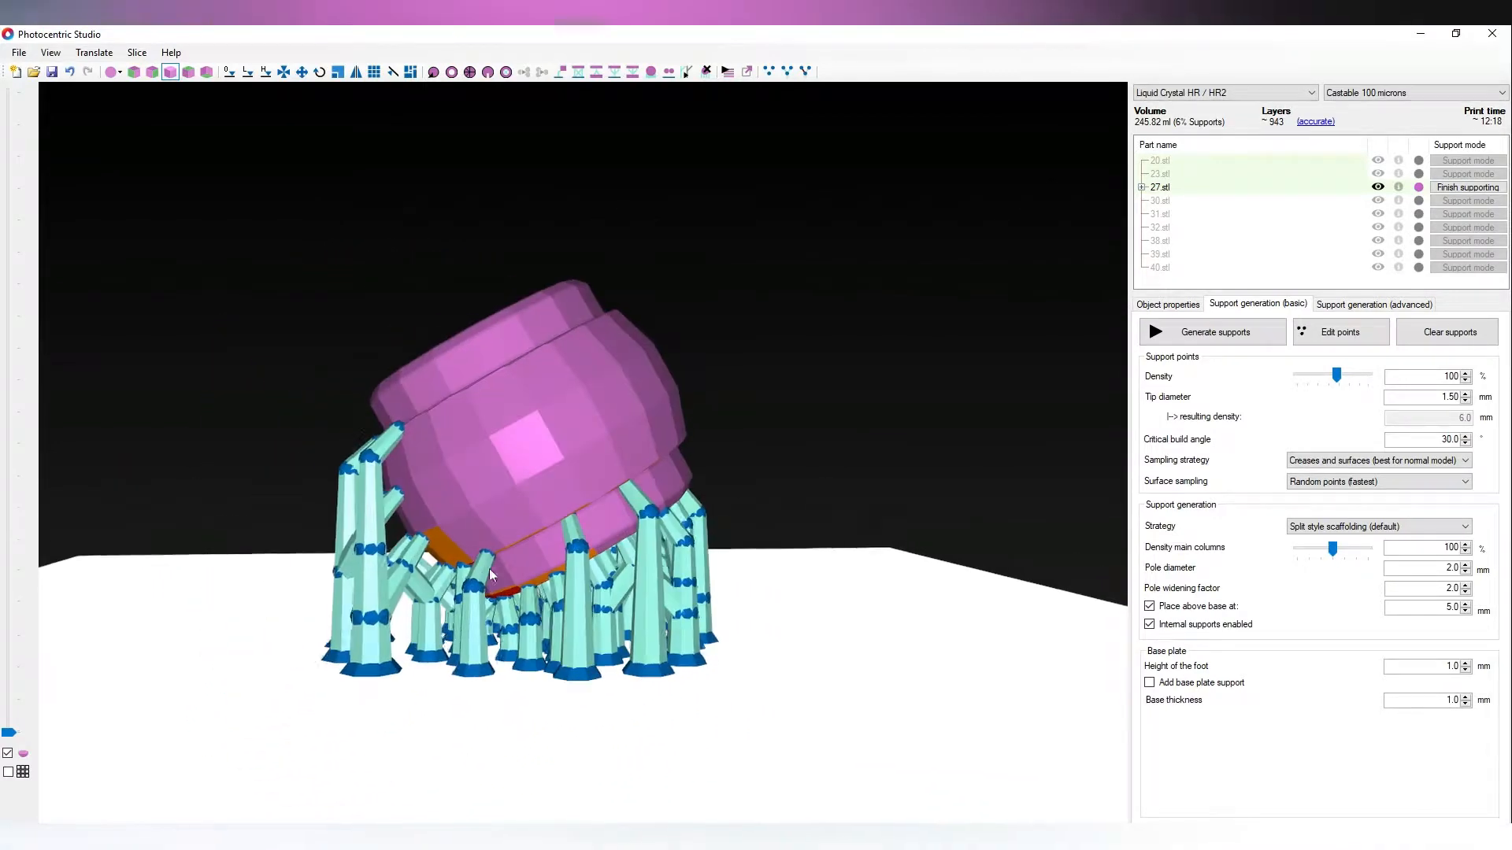
{"action": "left_click", "coordinate": [523, 482]}
{"action": "left_click_drag", "start_coordinate": [535, 384], "coordinate": [533, 372]}
{"action": "right_click_drag", "start_coordinate": [552, 587], "coordinate": [470, 655]}
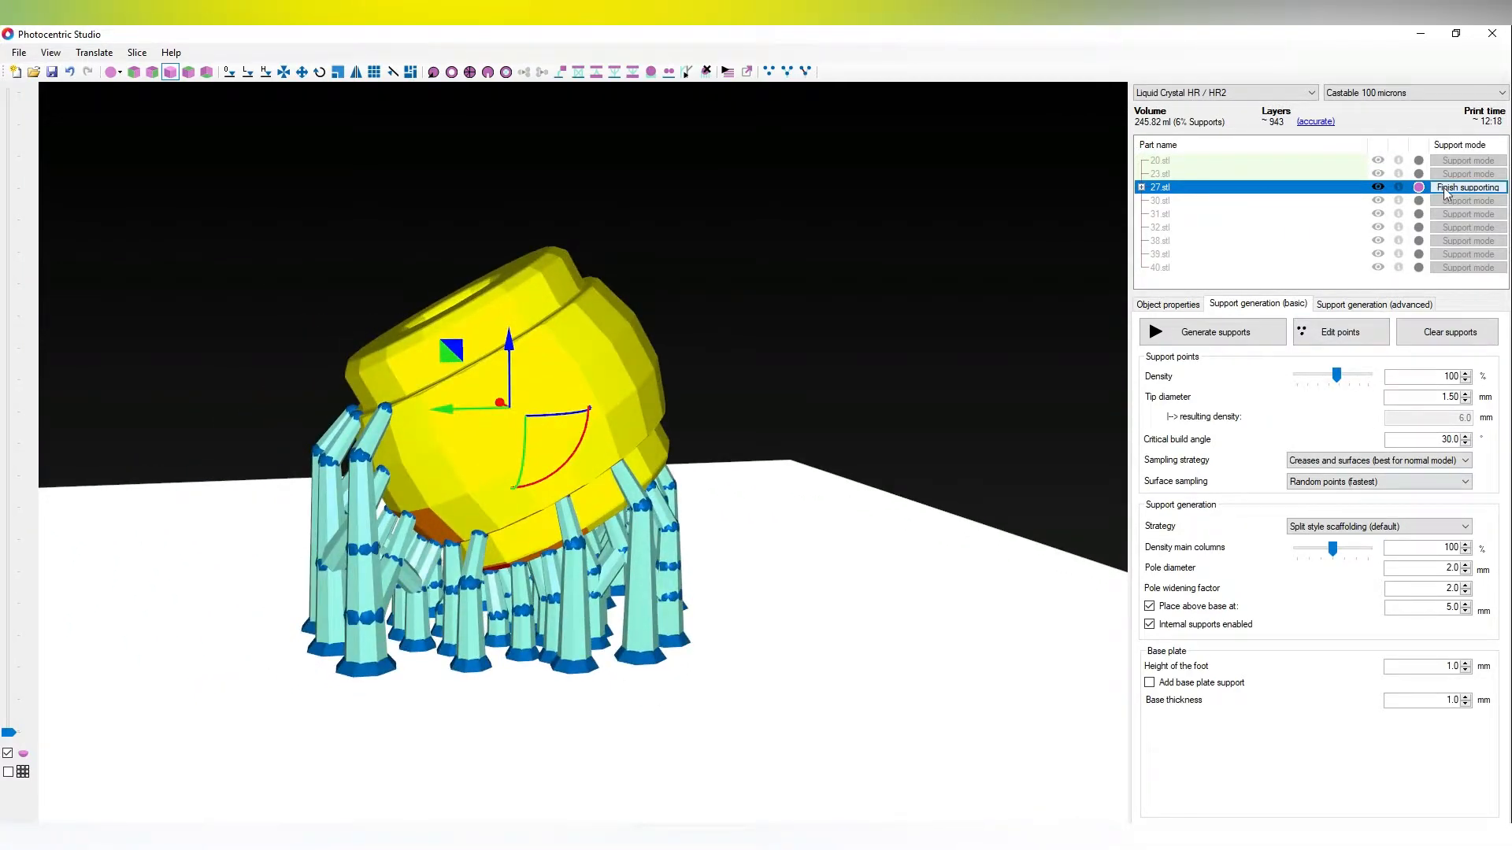
{"action": "left_click", "coordinate": [1455, 188]}
Step: Enter support mode for 30.stl and generate supports with a 2.00 mm tip diameter, placed 10 mm above the base
{"action": "left_click", "coordinate": [1450, 201]}
{"action": "right_click_drag", "start_coordinate": [769, 539], "coordinate": [575, 493]}
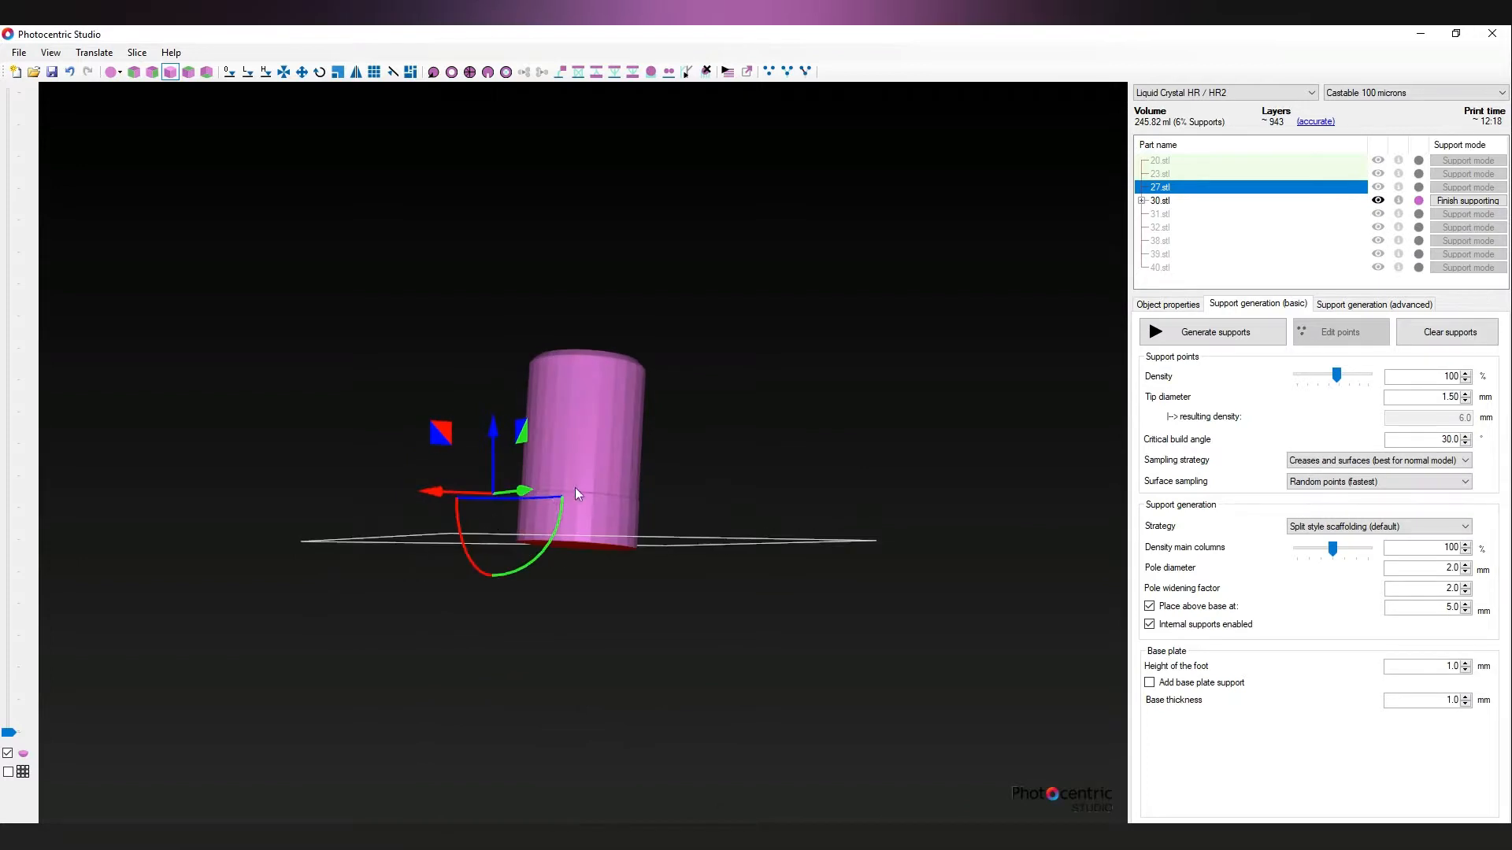
{"action": "double_click", "coordinate": [1460, 606]}
{"action": "left_click", "coordinate": [1213, 331]}
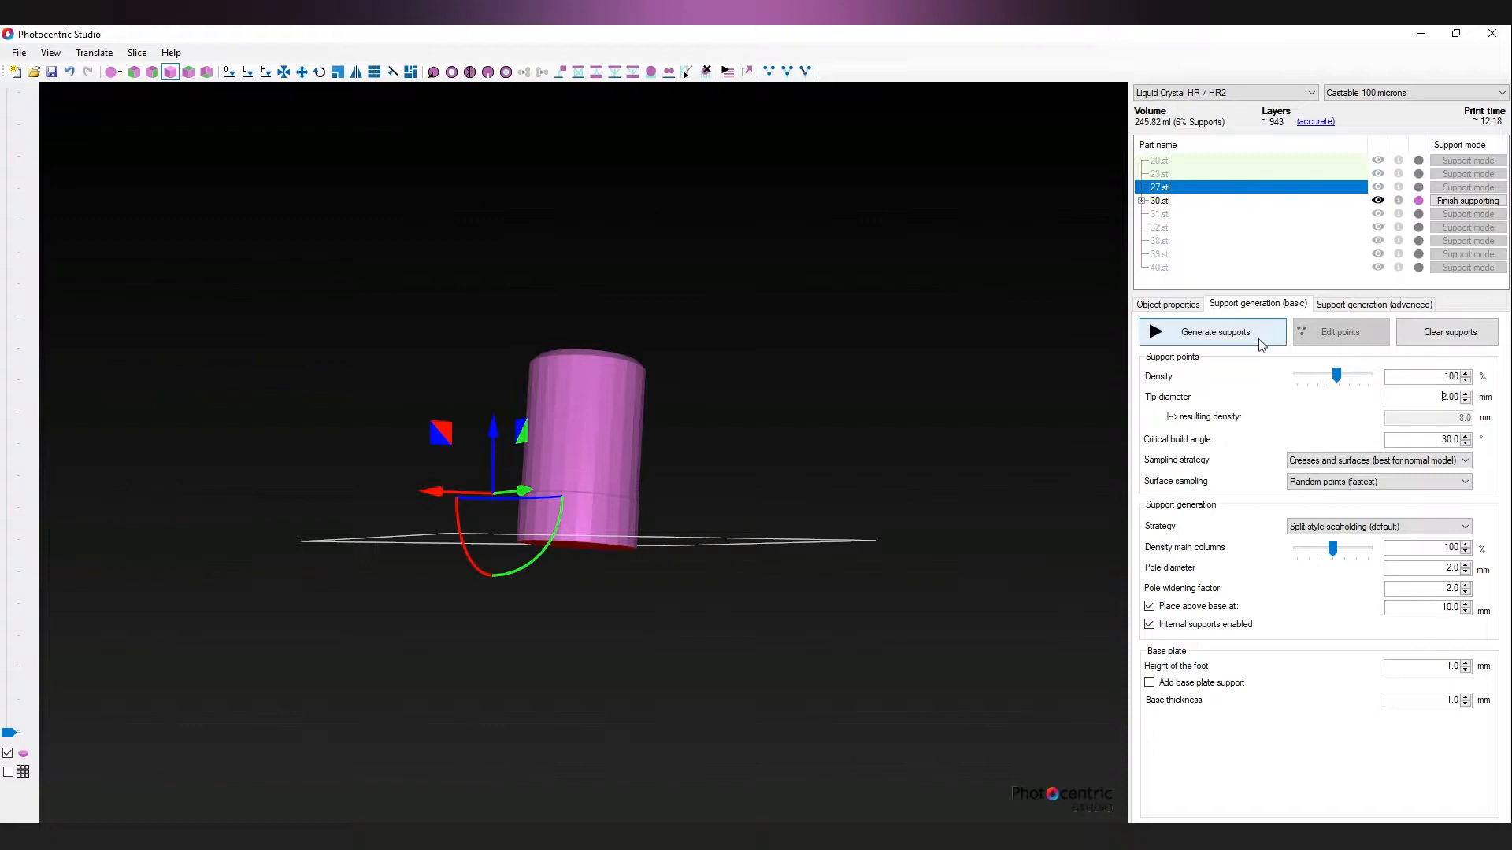
{"action": "scroll", "coordinate": [687, 518], "scroll_direction": "up", "scroll_amount": 5}
{"action": "right_click_drag", "start_coordinate": [740, 536], "coordinate": [742, 540]}
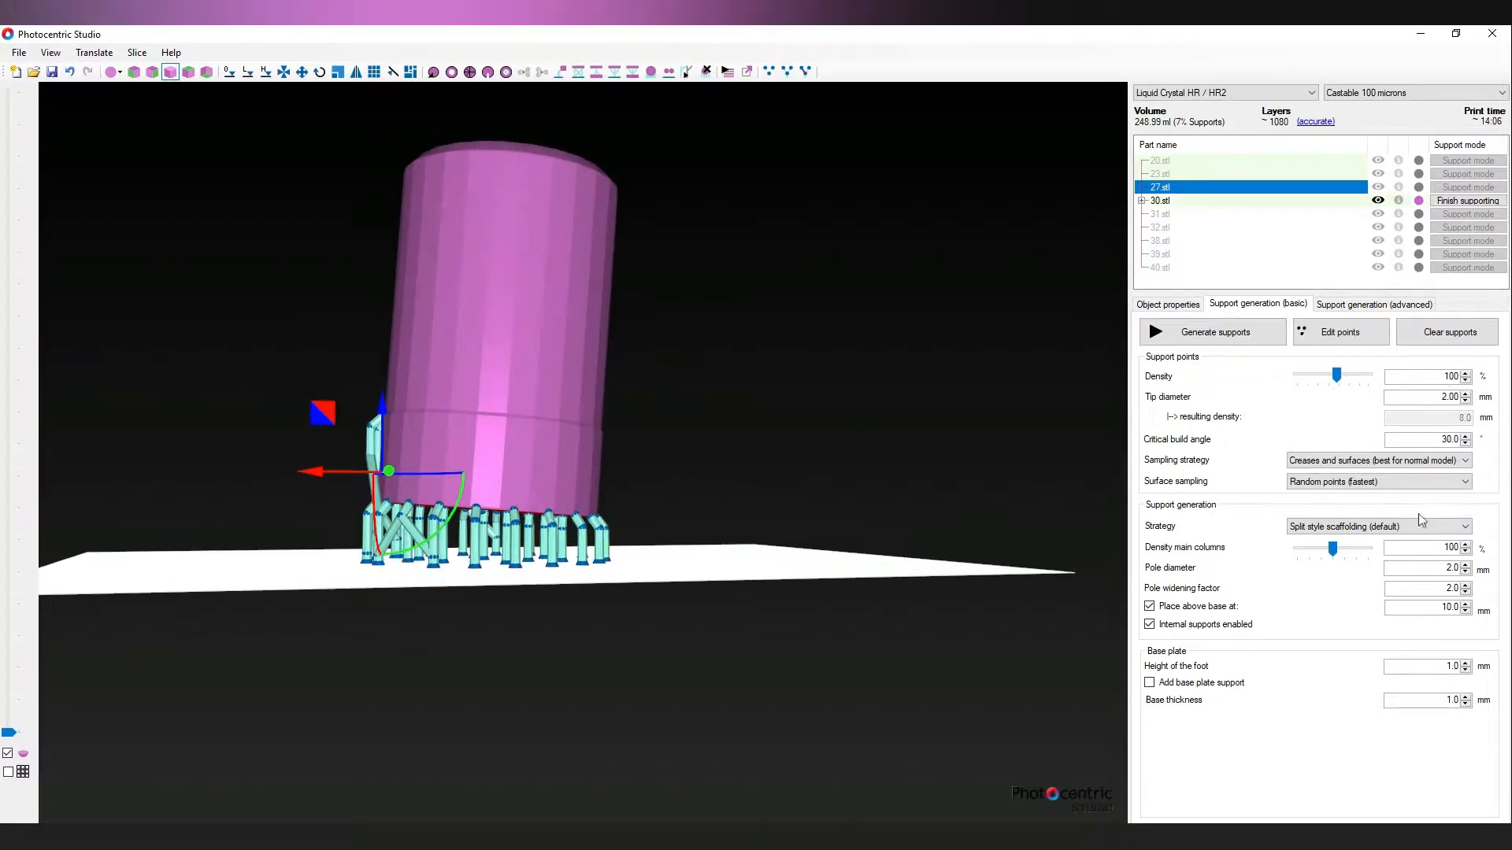
Step: Set the pole diameter for 30.stl to 2.5 mm, regenerate the supports and inspect them from below
{"action": "left_click", "coordinate": [1463, 565]}
{"action": "left_click", "coordinate": [1463, 565]}
{"action": "left_click", "coordinate": [1463, 565]}
{"action": "left_click", "coordinate": [1213, 331]}
{"action": "scroll", "coordinate": [622, 517], "scroll_direction": "up", "scroll_amount": 5}
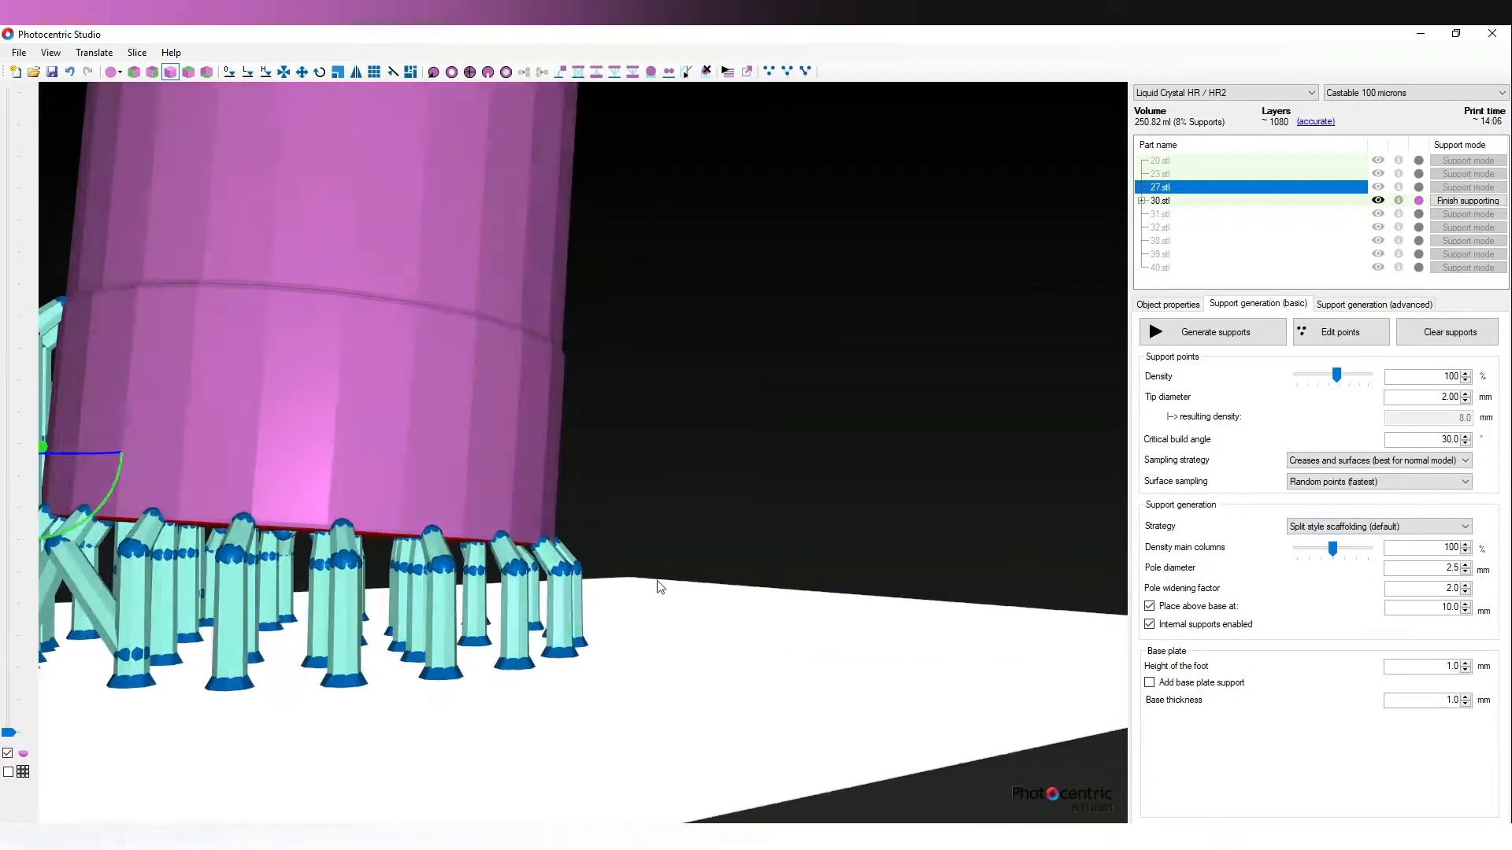
{"action": "right_click_drag", "start_coordinate": [660, 586], "coordinate": [828, 450]}
Step: Try regenerating the supports of 30.stl at 130% and 140% point density
{"action": "left_click_drag", "start_coordinate": [1337, 376], "coordinate": [1349, 376]}
{"action": "left_click", "coordinate": [1216, 332]}
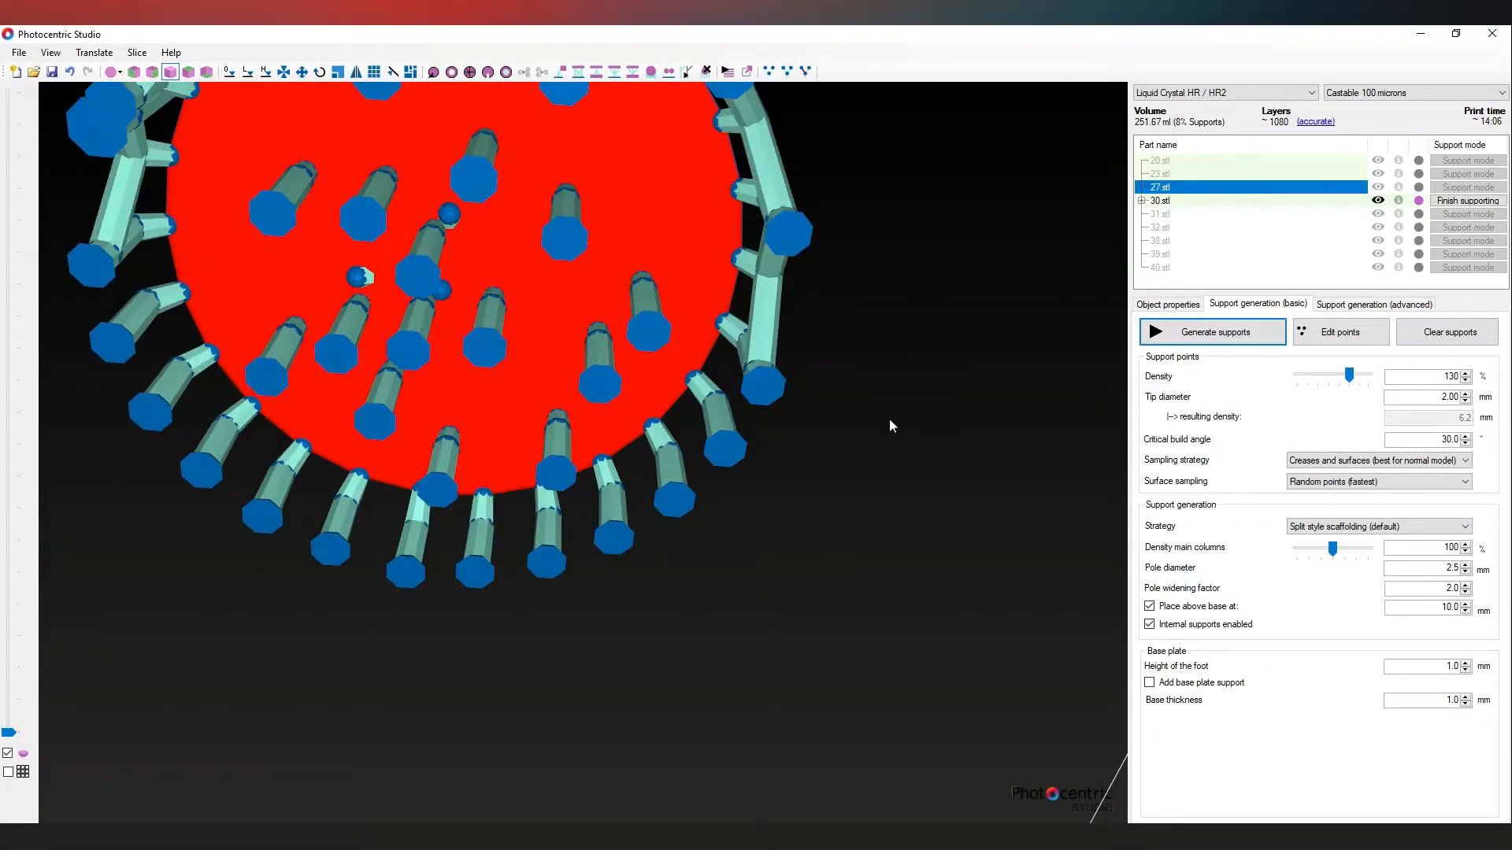
{"action": "right_click_drag", "start_coordinate": [877, 446], "coordinate": [884, 518]}
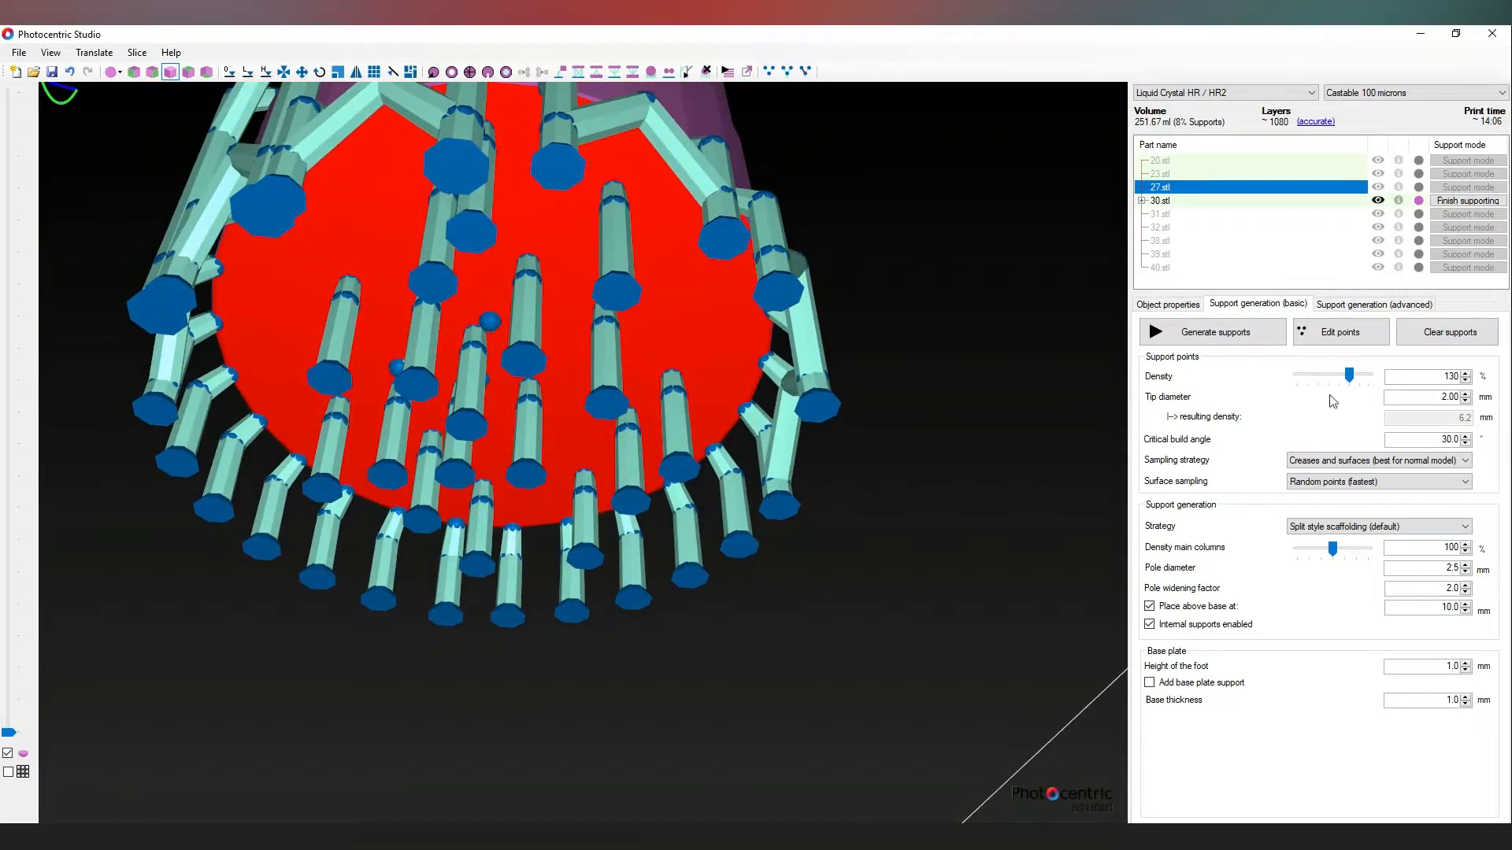
{"action": "left_click", "coordinate": [1365, 377]}
{"action": "left_click", "coordinate": [1275, 337]}
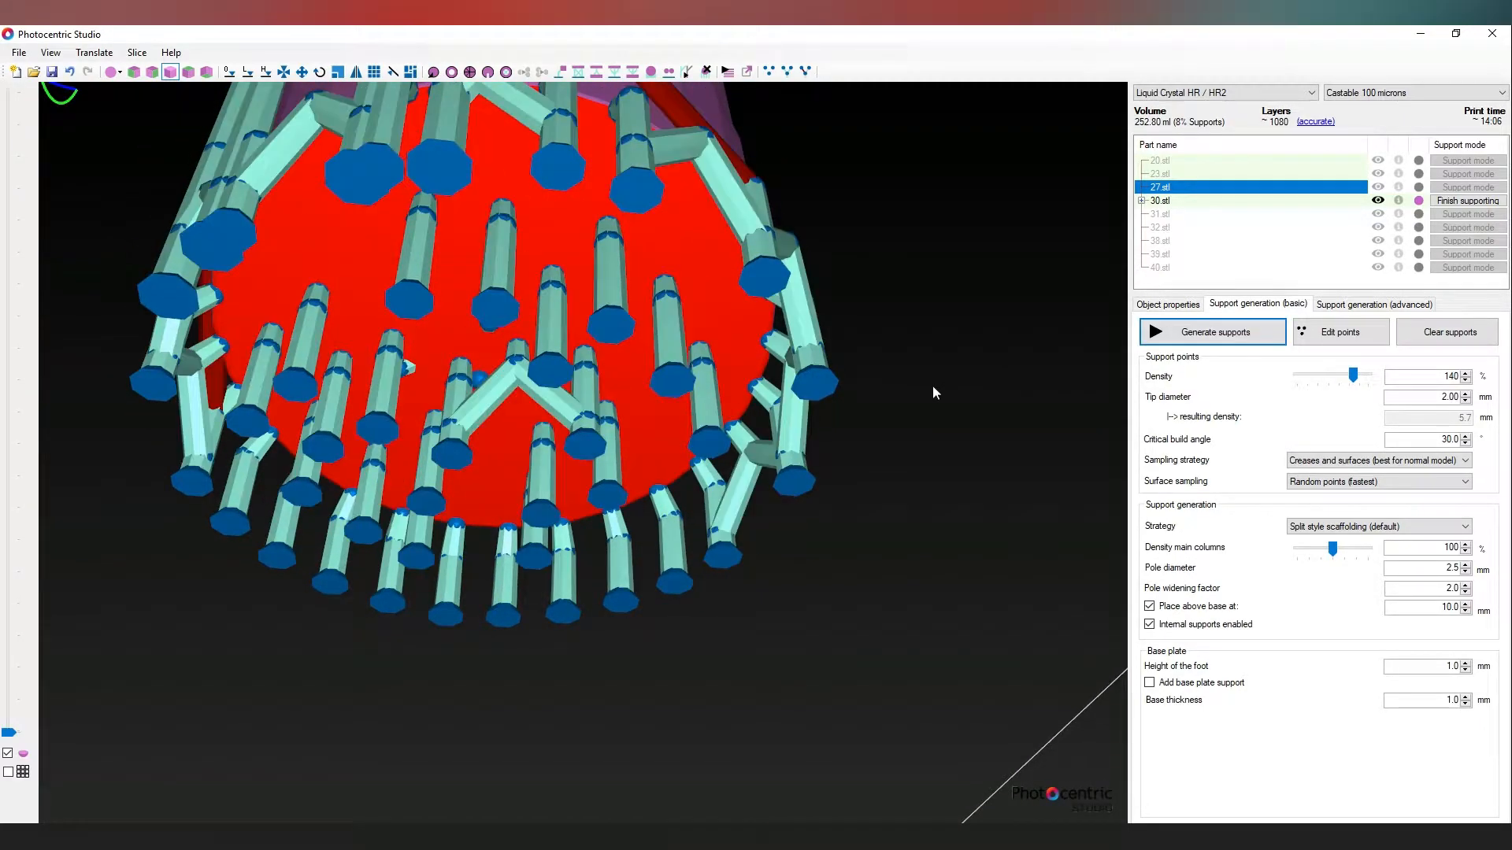
{"action": "right_click_drag", "start_coordinate": [932, 386], "coordinate": [616, 496]}
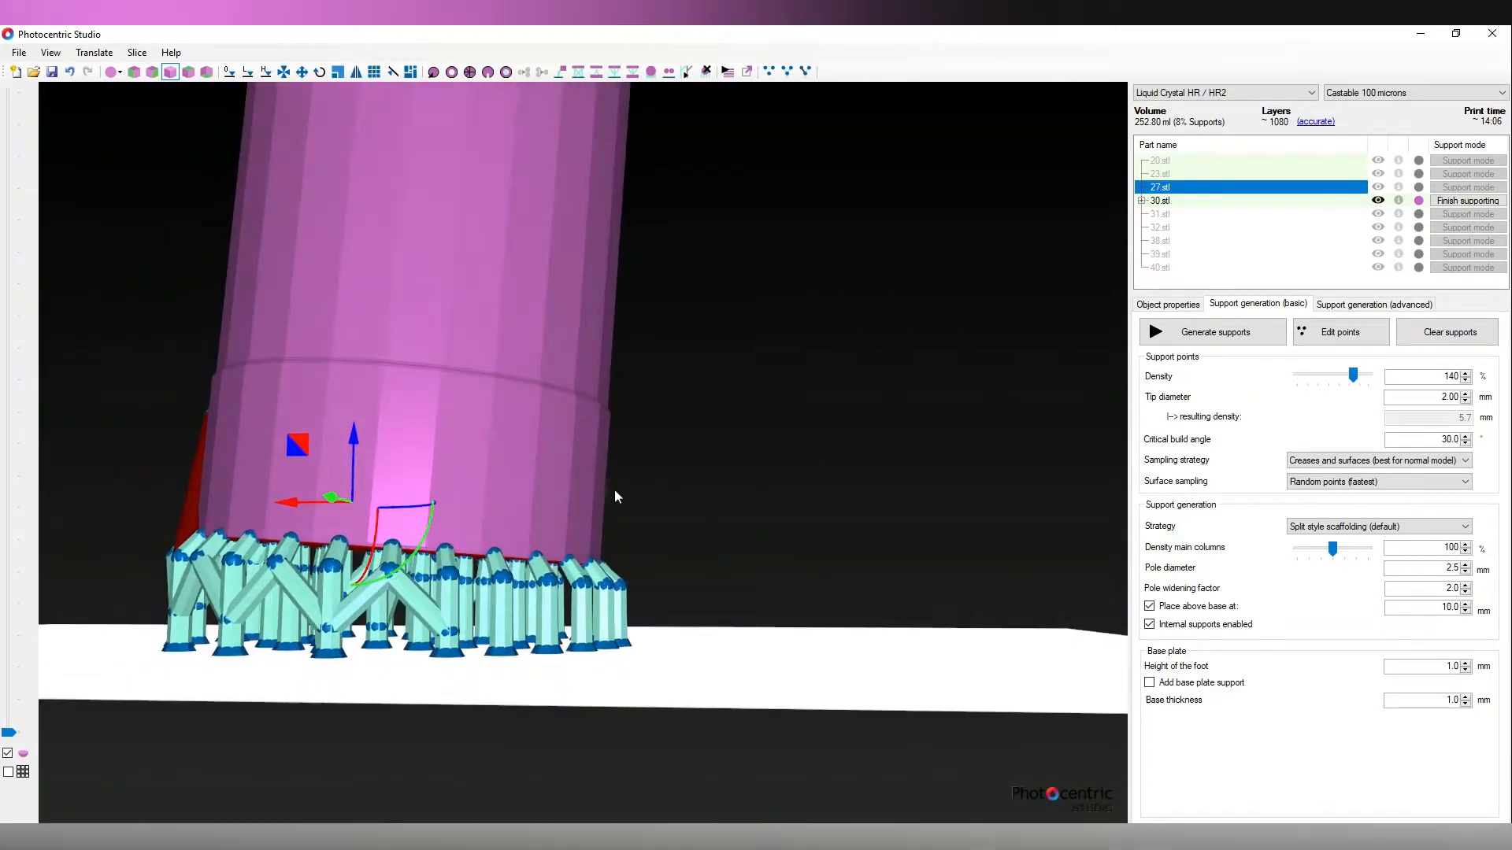
Step: Set the support point density of 30.stl to 150%, regenerate the supports and check the side columns
{"action": "left_click", "coordinate": [1367, 376]}
{"action": "left_click", "coordinate": [1213, 331]}
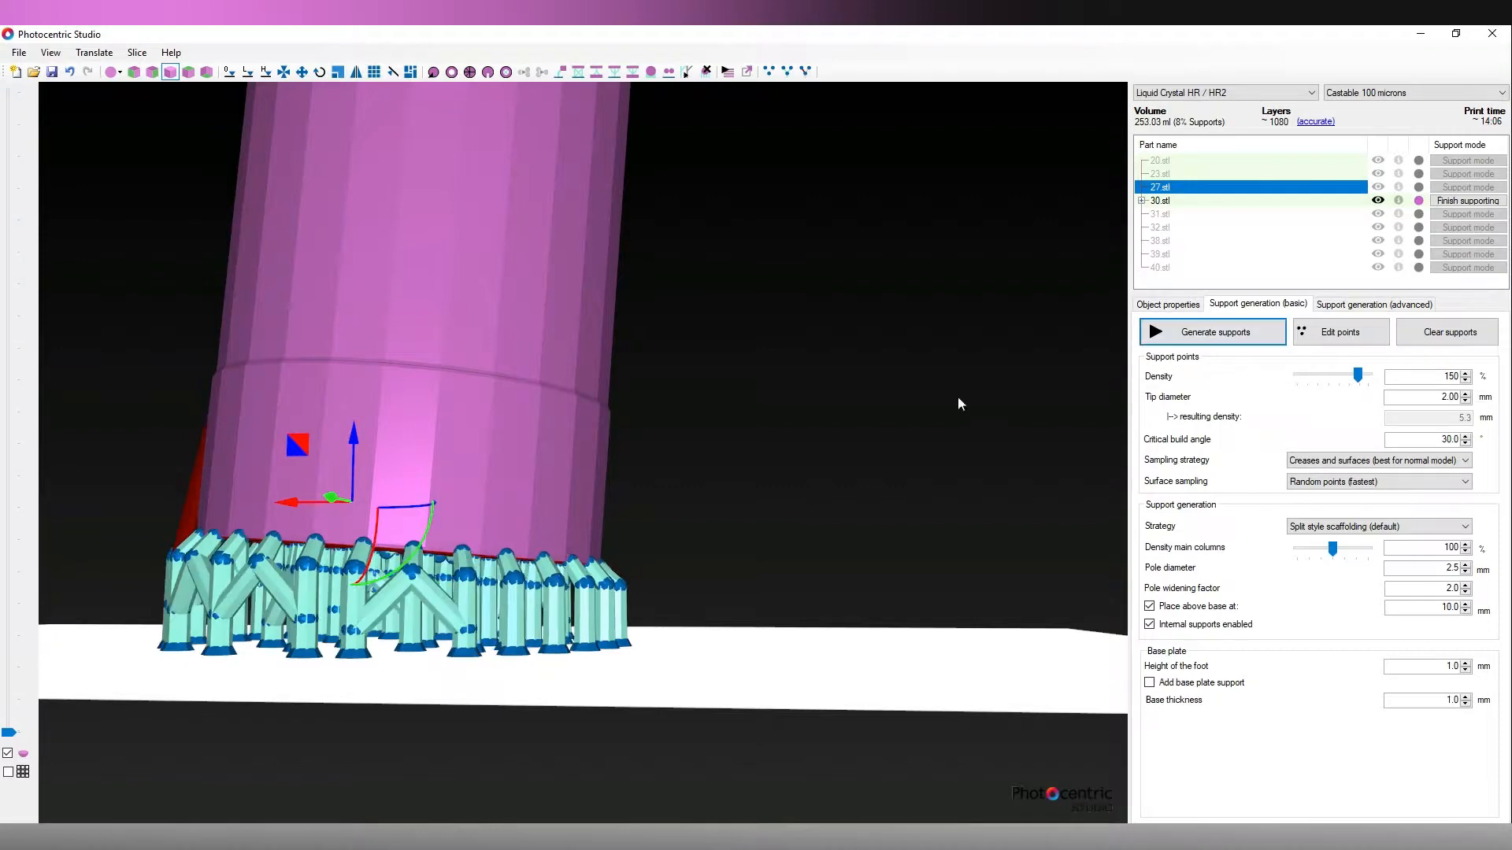
{"action": "right_click_drag", "start_coordinate": [661, 463], "coordinate": [1061, 484]}
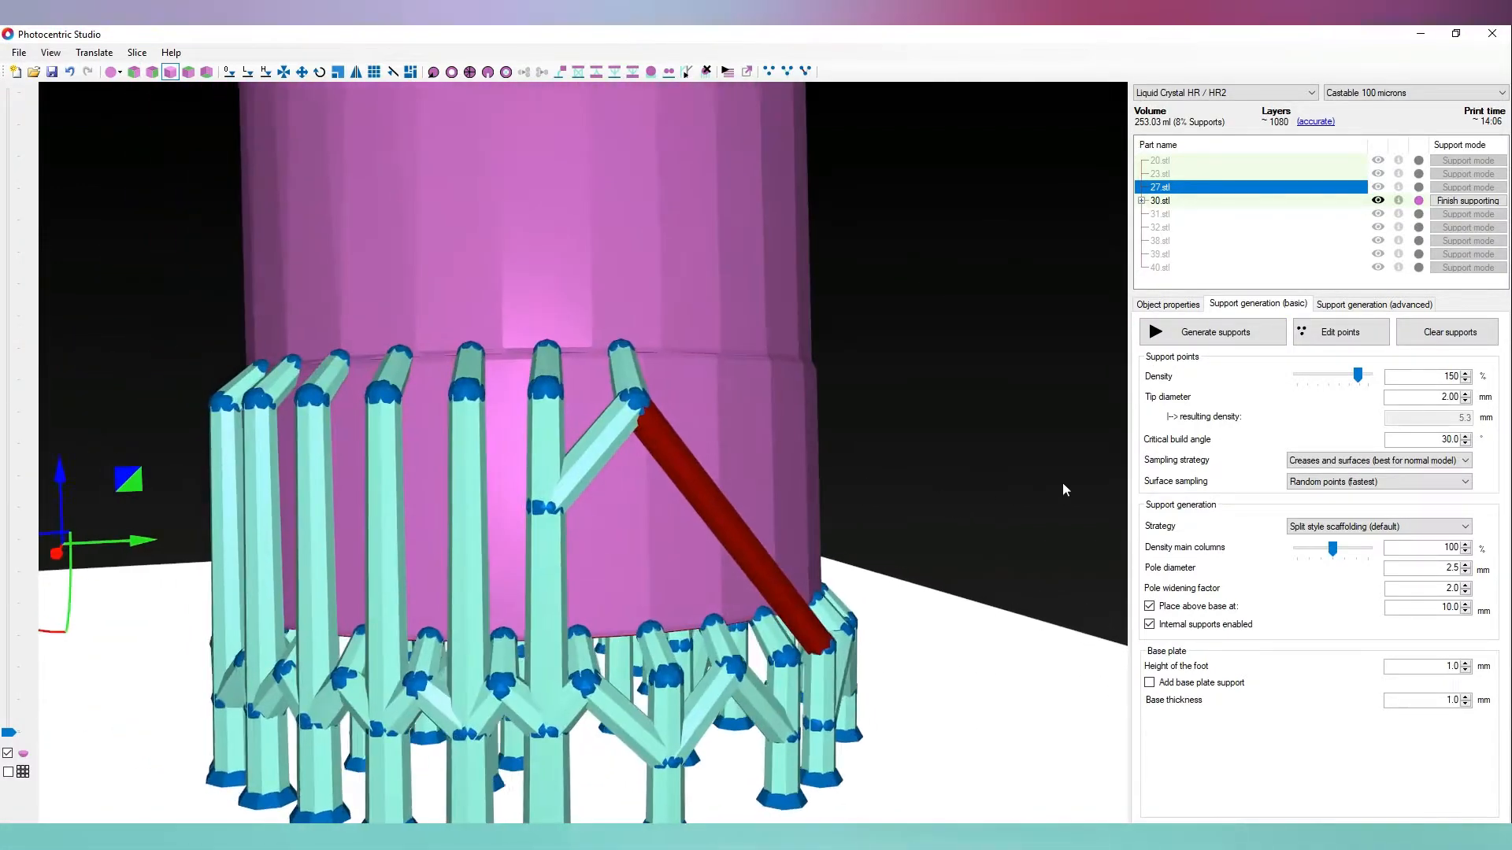
Step: Open the support points of 30.stl for editing and remove the points along the crease around its side
{"action": "left_click", "coordinate": [1333, 334]}
{"action": "right_click_drag", "start_coordinate": [791, 455], "coordinate": [781, 371]}
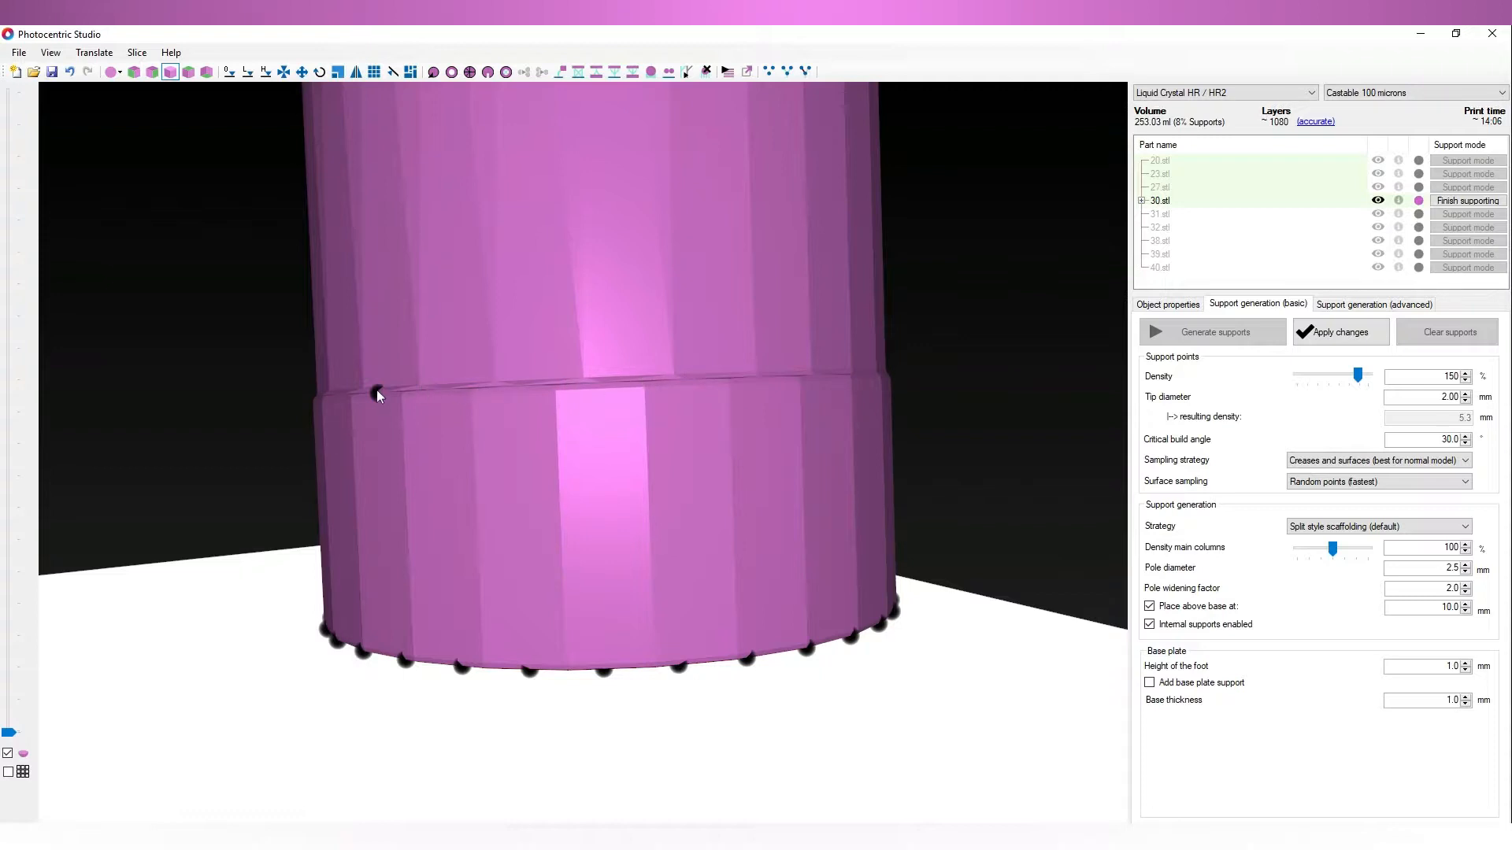
{"action": "right_click_drag", "start_coordinate": [376, 390], "coordinate": [536, 381]}
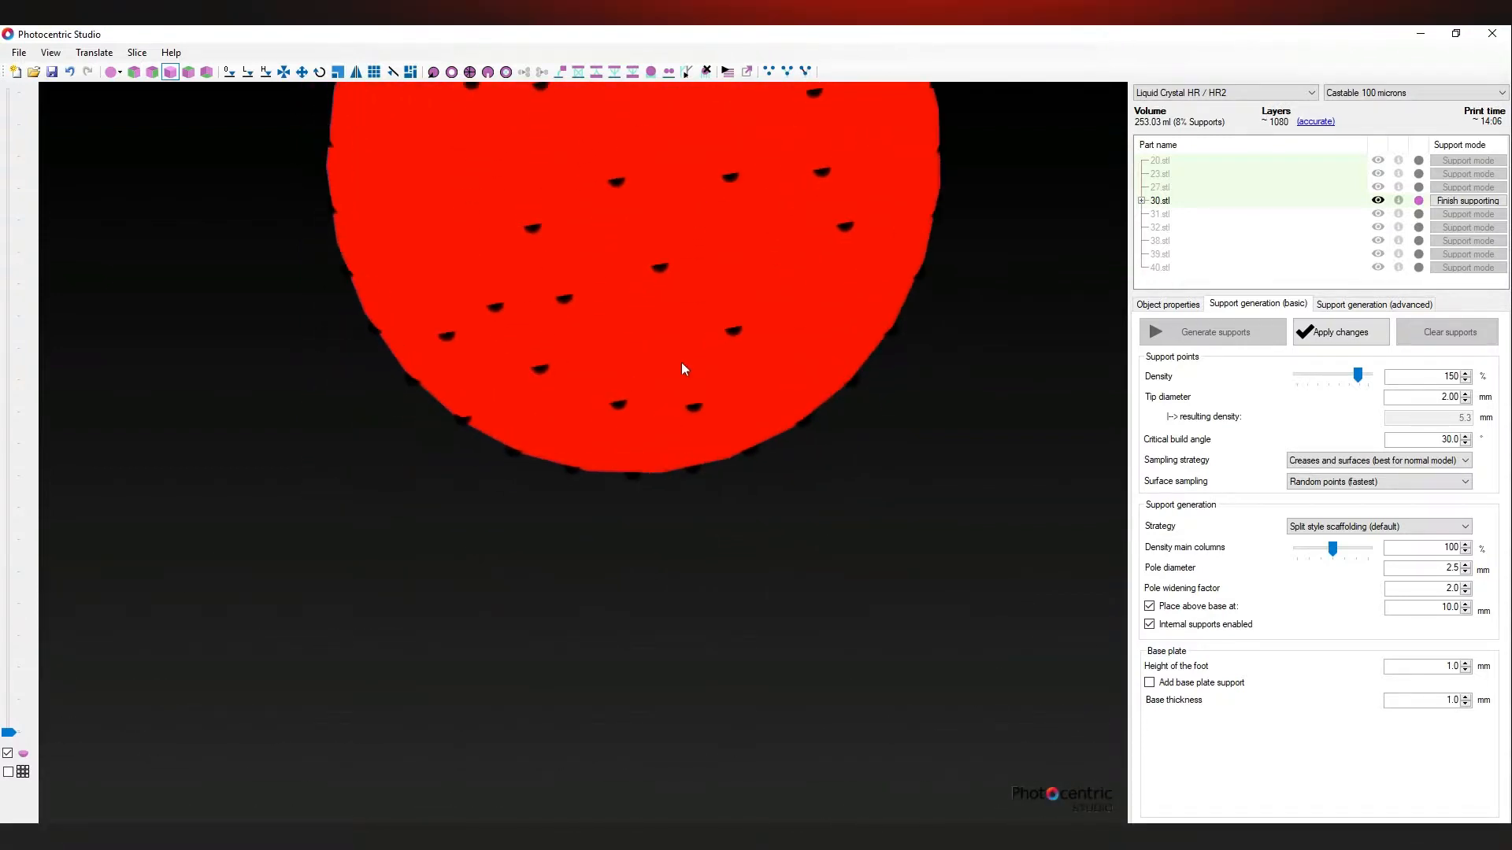
Step: Fill the red circular underside of 30.stl with closely spaced support points and apply the changes
{"action": "right_click_drag", "start_coordinate": [681, 368], "coordinate": [643, 715]}
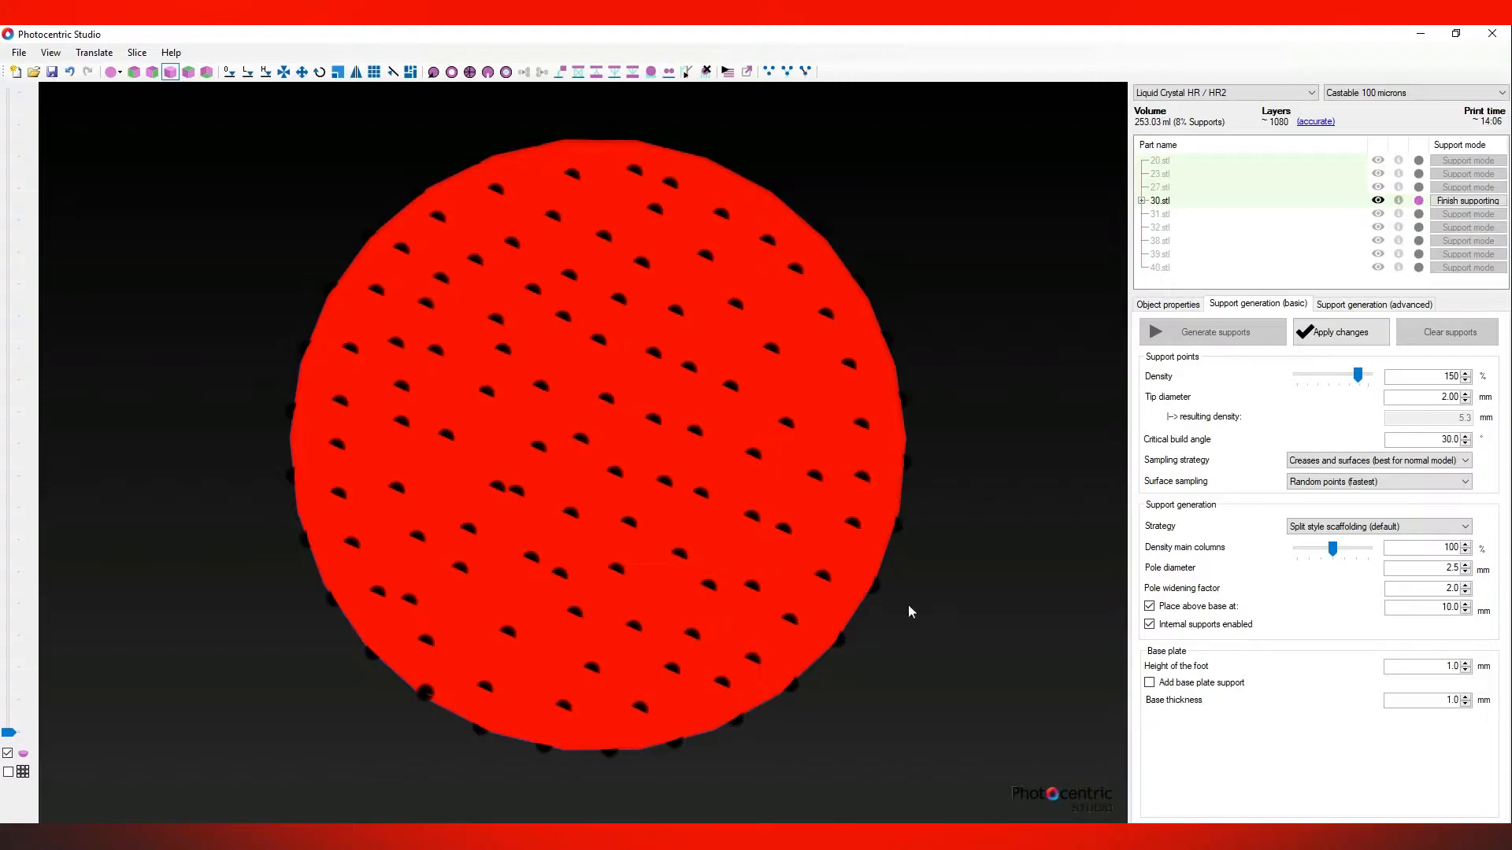
{"action": "left_click", "coordinate": [1338, 332]}
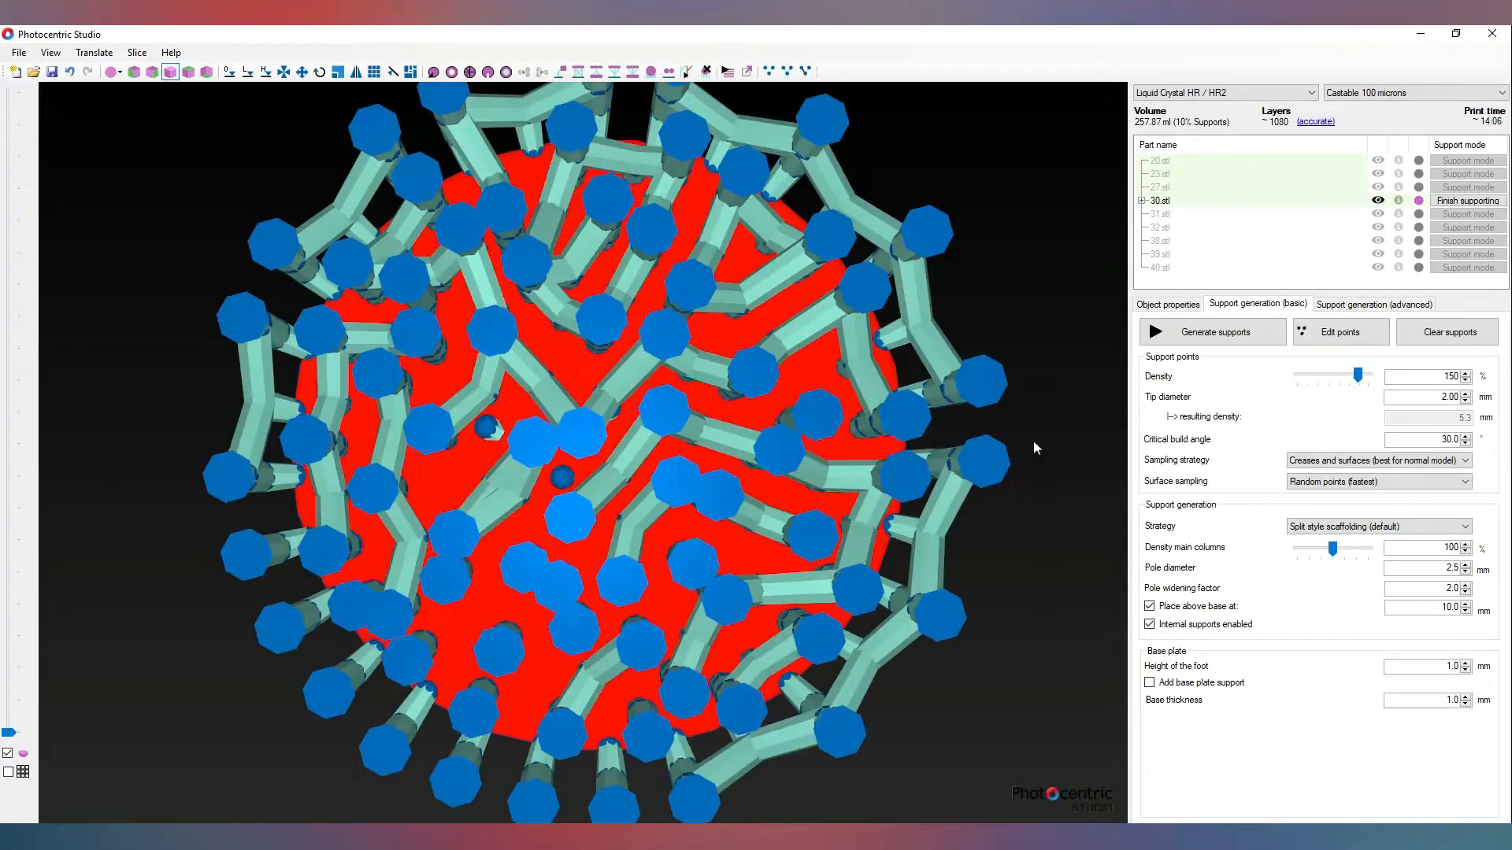
{"action": "left_click_drag", "start_coordinate": [1033, 441], "coordinate": [405, 625]}
{"action": "scroll", "coordinate": [410, 622], "scroll_direction": "down", "scroll_amount": 8}
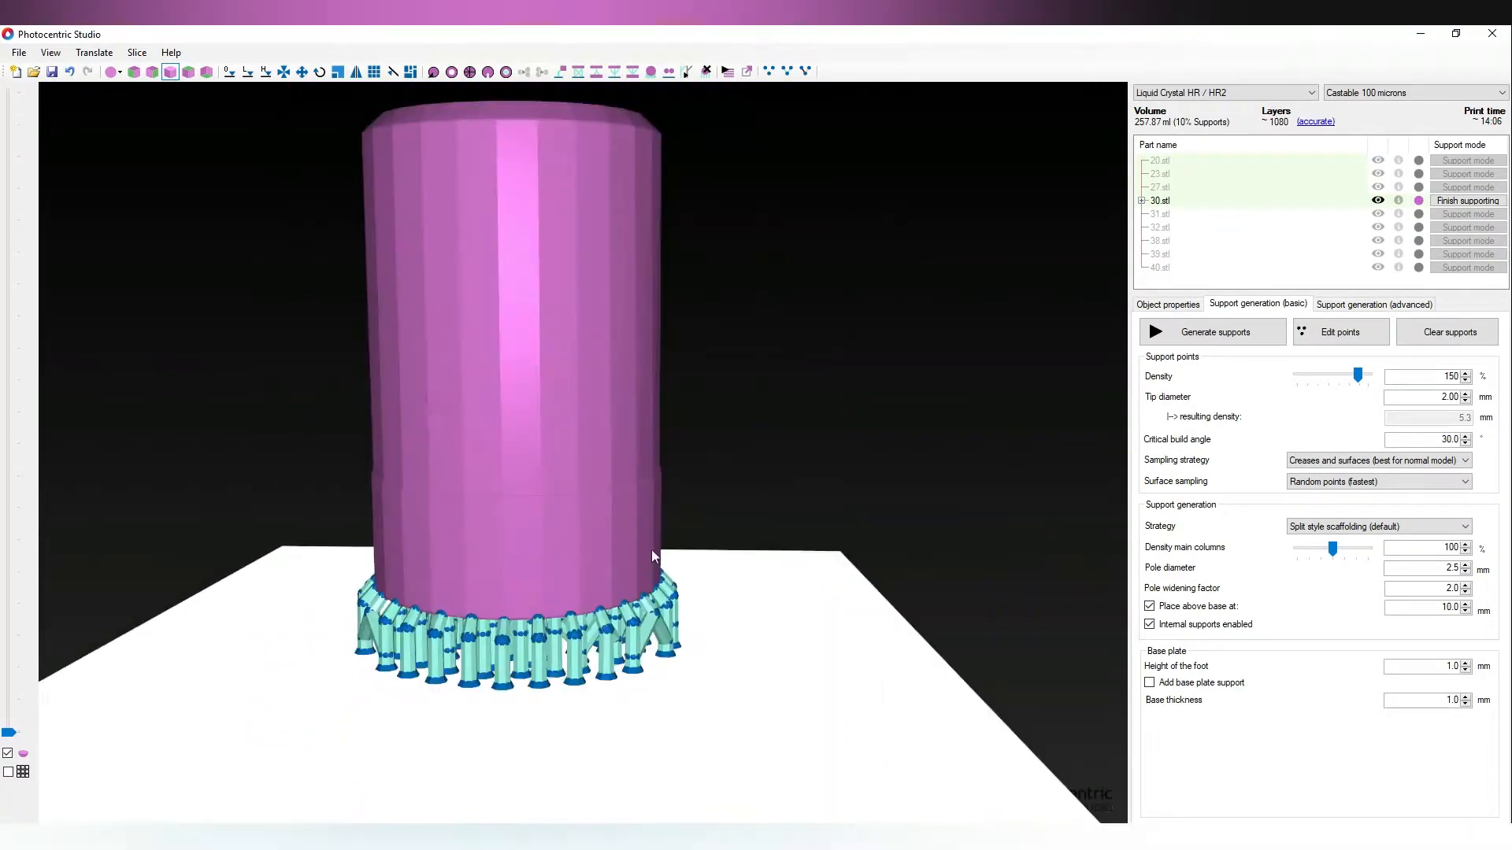
Step: Remove the stray support point in the central recess on top of 30.stl, apply the change and finish supporting the part
{"action": "middle_click_drag", "start_coordinate": [682, 533], "coordinate": [761, 598]}
{"action": "right_click_drag", "start_coordinate": [761, 598], "coordinate": [764, 654]}
{"action": "scroll", "coordinate": [767, 614], "scroll_direction": "up", "scroll_amount": 5}
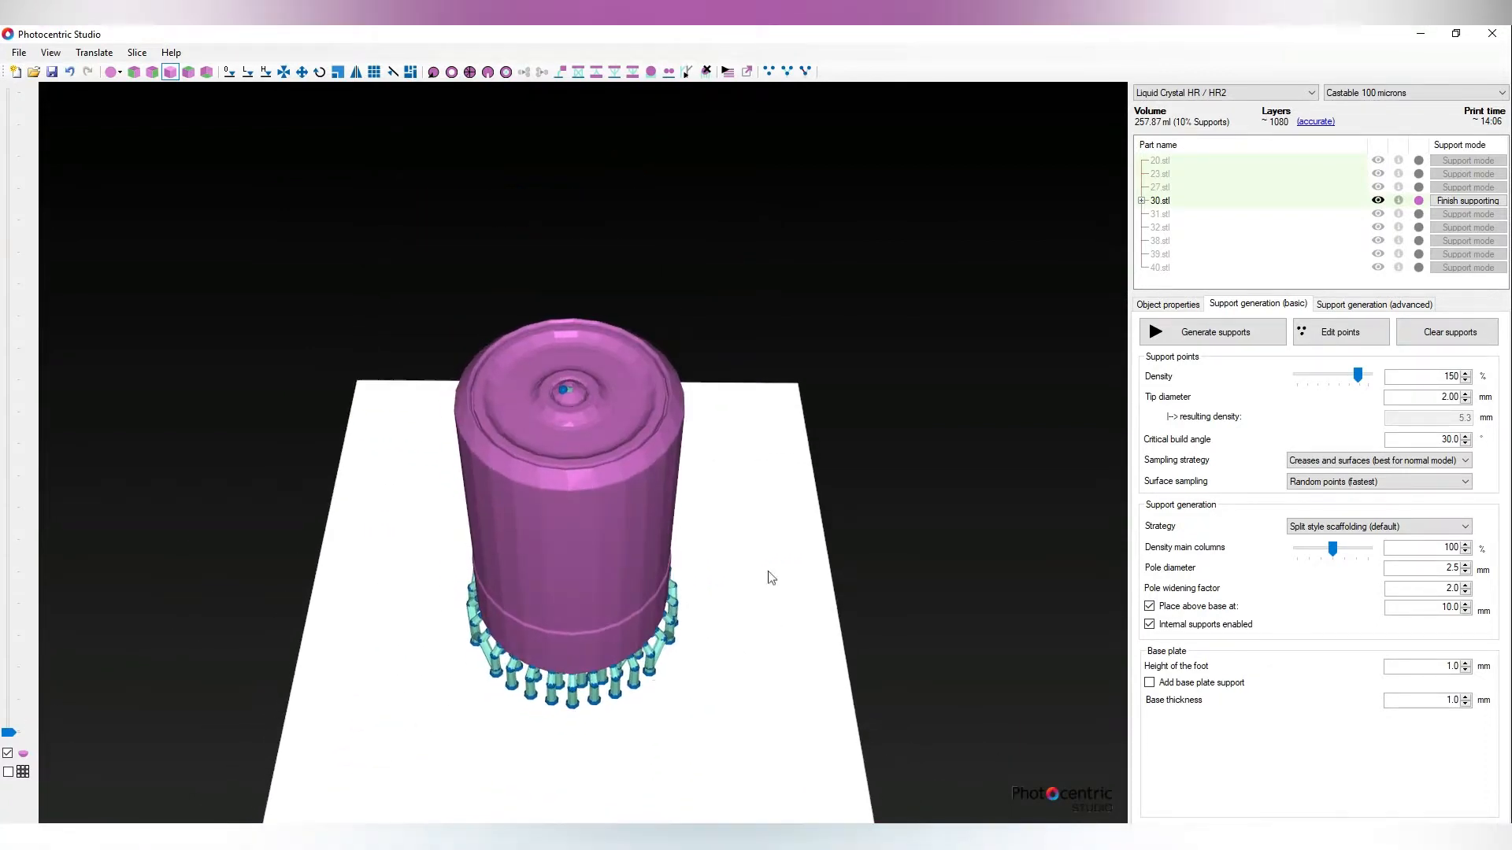
{"action": "left_click", "coordinate": [1340, 332]}
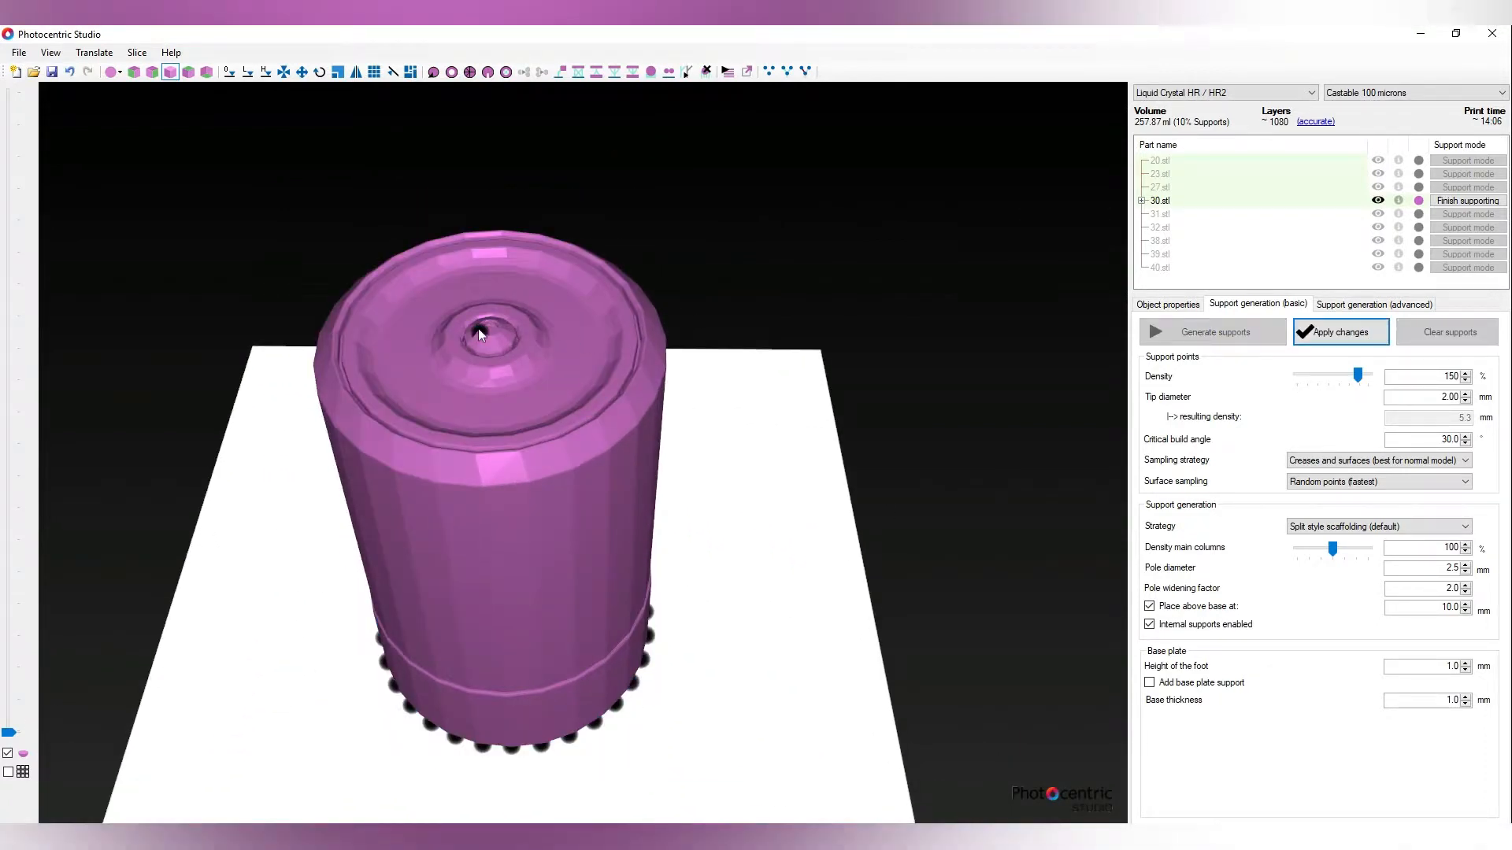
{"action": "left_click", "coordinate": [1340, 332]}
{"action": "middle_click_drag", "start_coordinate": [767, 562], "coordinate": [867, 510]}
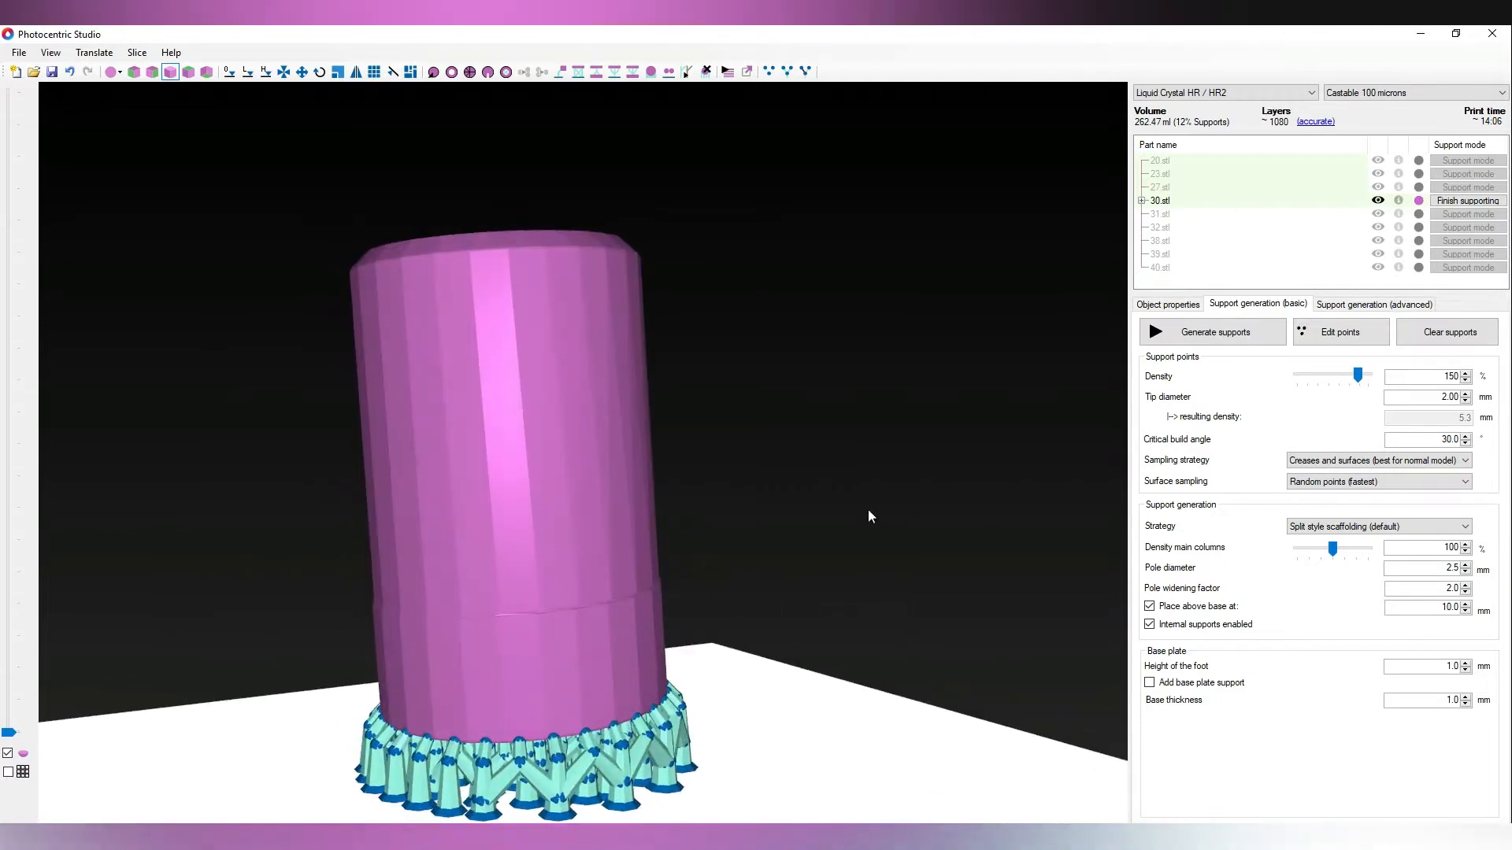
{"action": "left_click", "coordinate": [1466, 201]}
Step: Enter support mode for 31.stl and generate supports at 100% point density with a 1.50 mm tip diameter
{"action": "left_click", "coordinate": [1457, 214]}
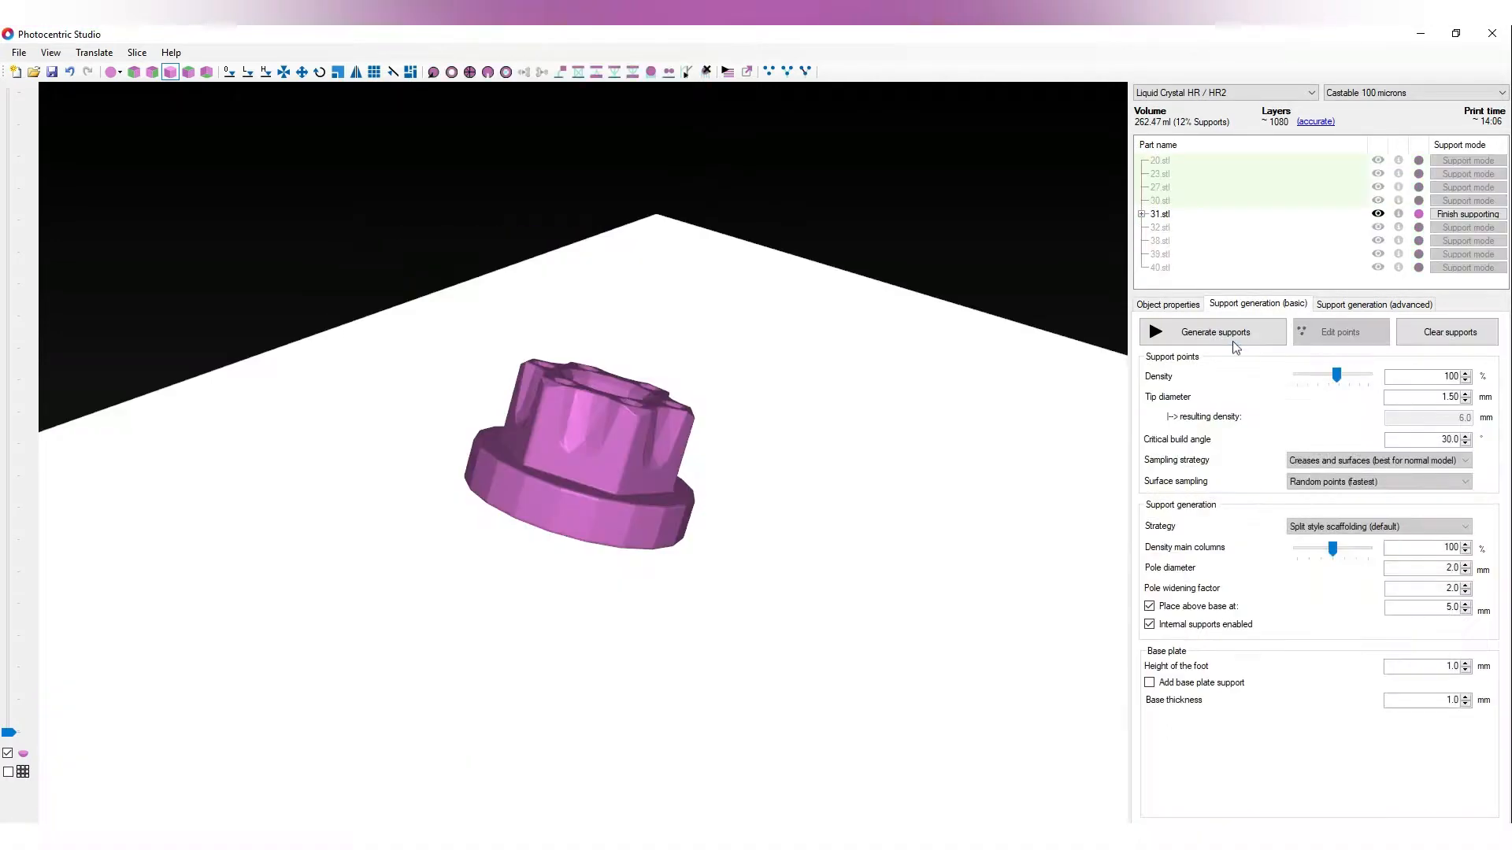
{"action": "middle_click_drag", "start_coordinate": [835, 518], "coordinate": [905, 488]}
{"action": "left_click", "coordinate": [1215, 331]}
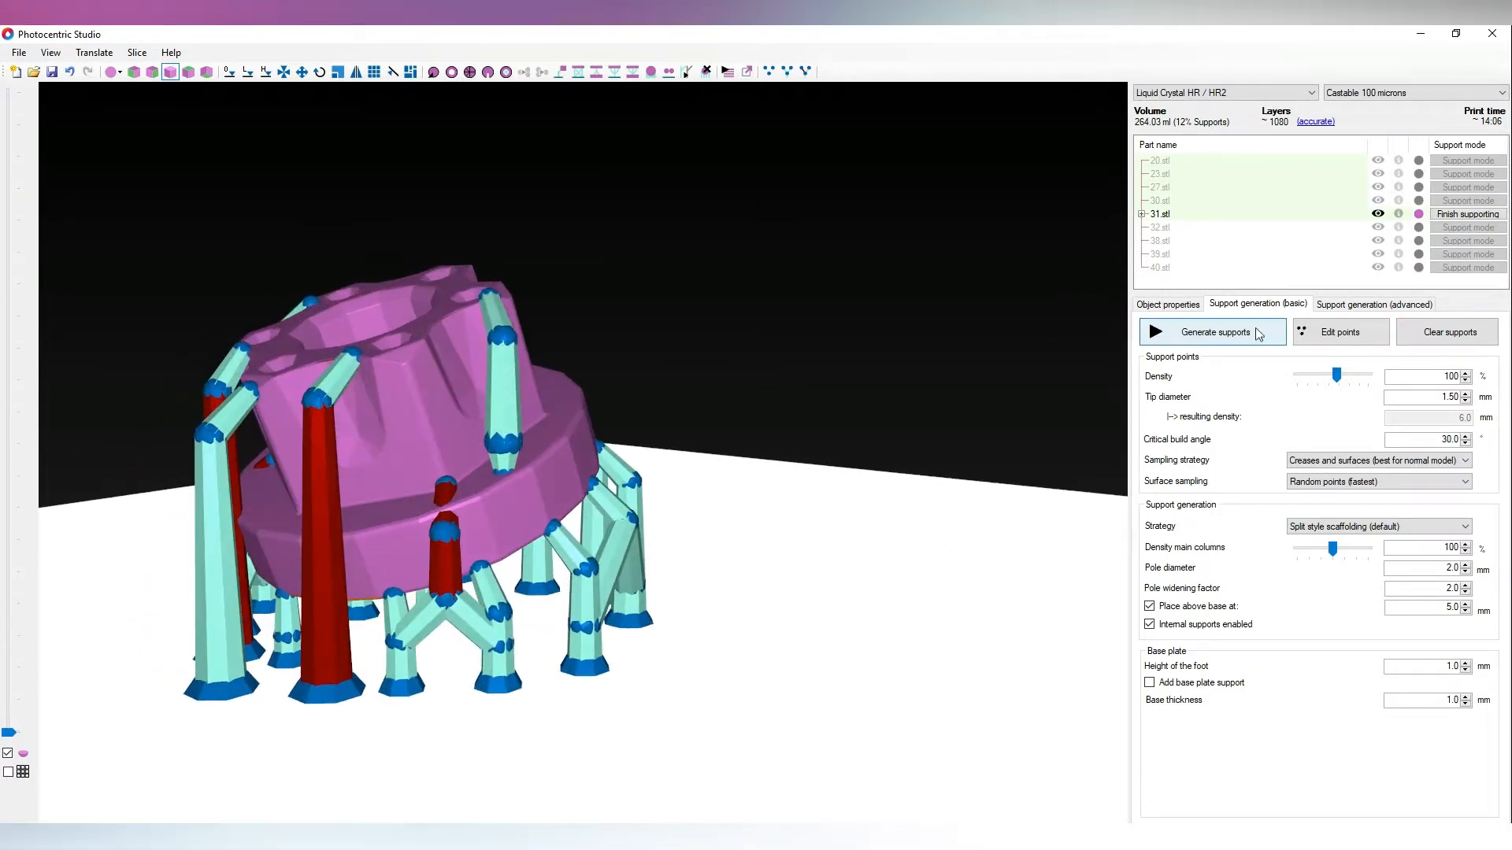
Step: Edit the support points of 31.stl and remove those on the upper lobed body and above the flange
{"action": "left_click", "coordinate": [1331, 331]}
{"action": "left_click", "coordinate": [452, 485]}
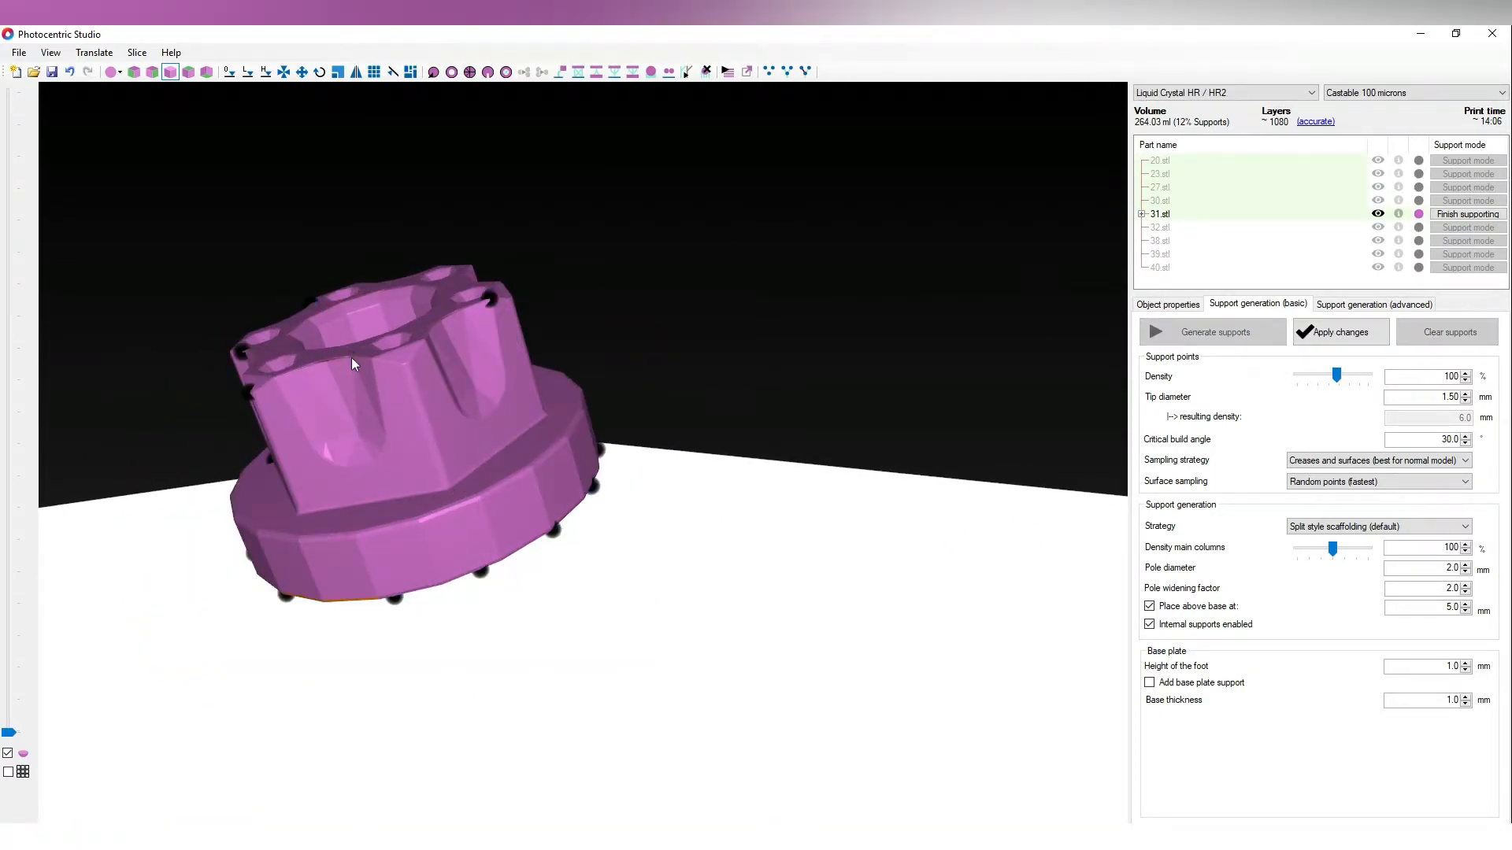
{"action": "middle_click_drag", "start_coordinate": [489, 299], "coordinate": [579, 424]}
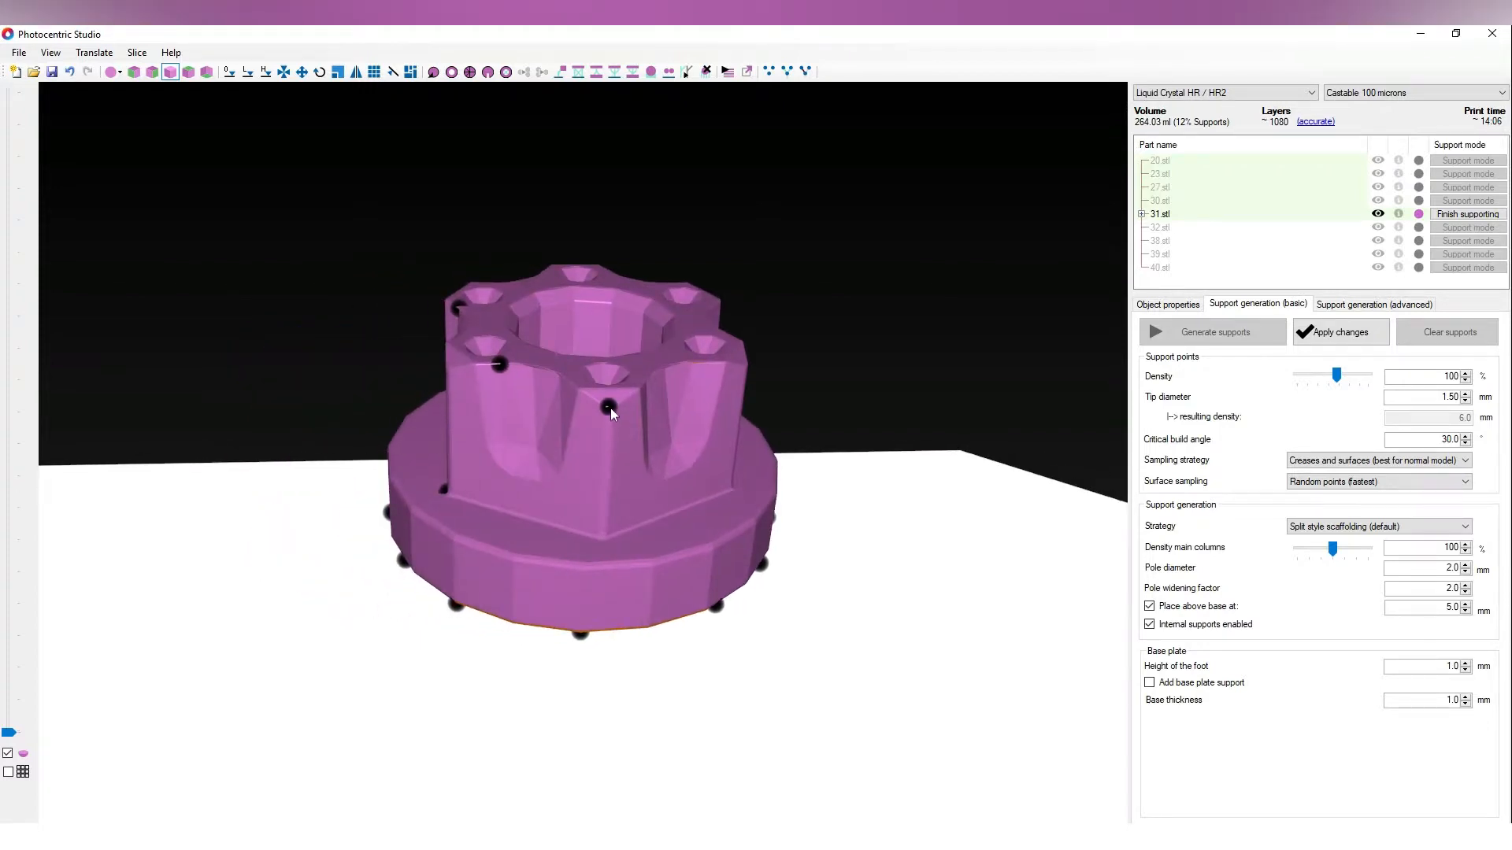
{"action": "middle_click_drag", "start_coordinate": [447, 485], "coordinate": [669, 466]}
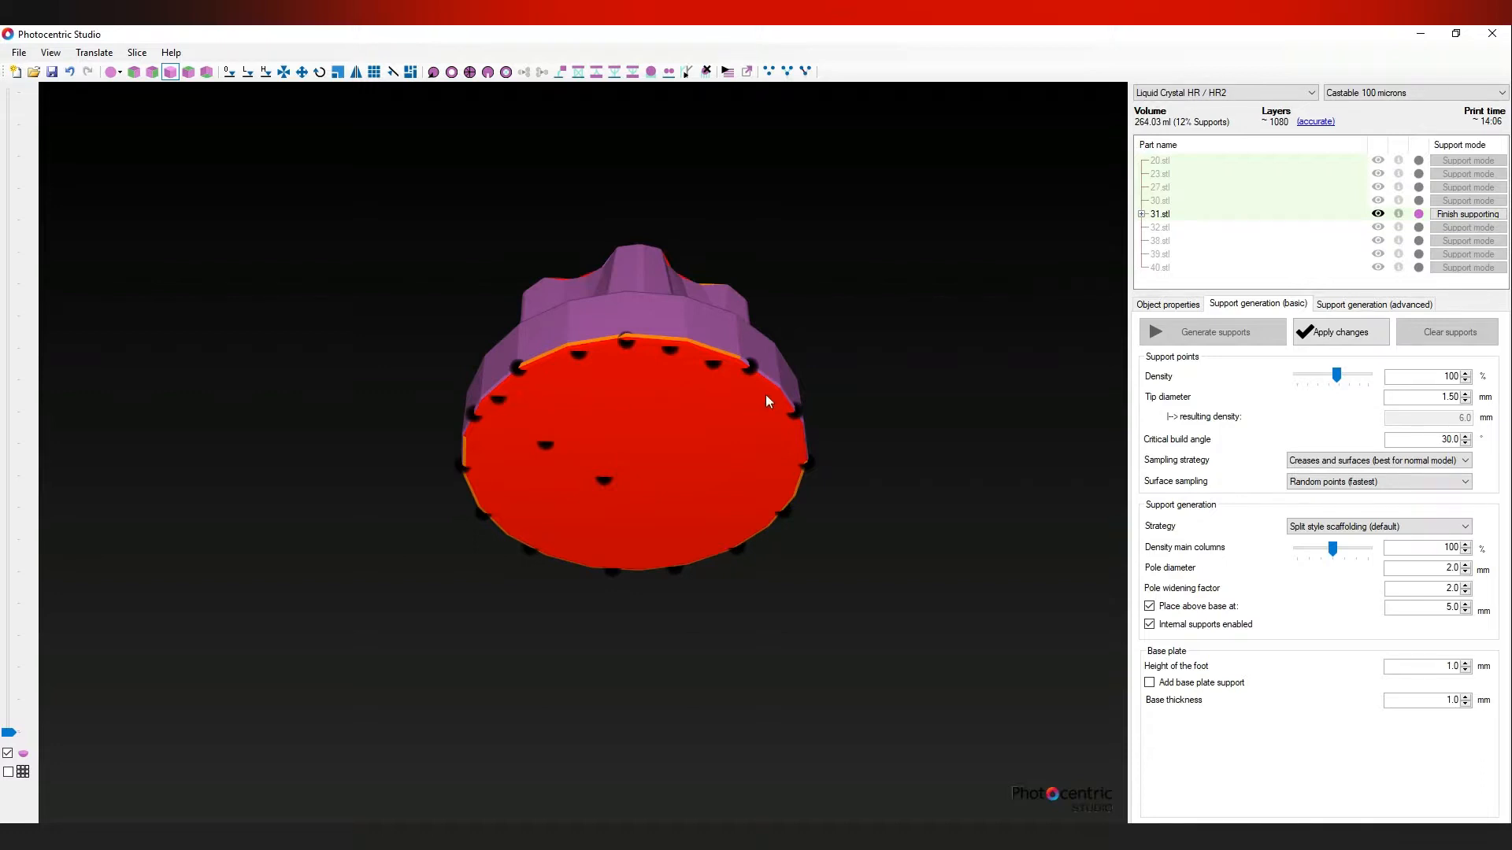
Step: Add support points across the red circular underside of 31.stl and apply the changes
{"action": "middle_click_drag", "start_coordinate": [791, 462], "coordinate": [791, 395]}
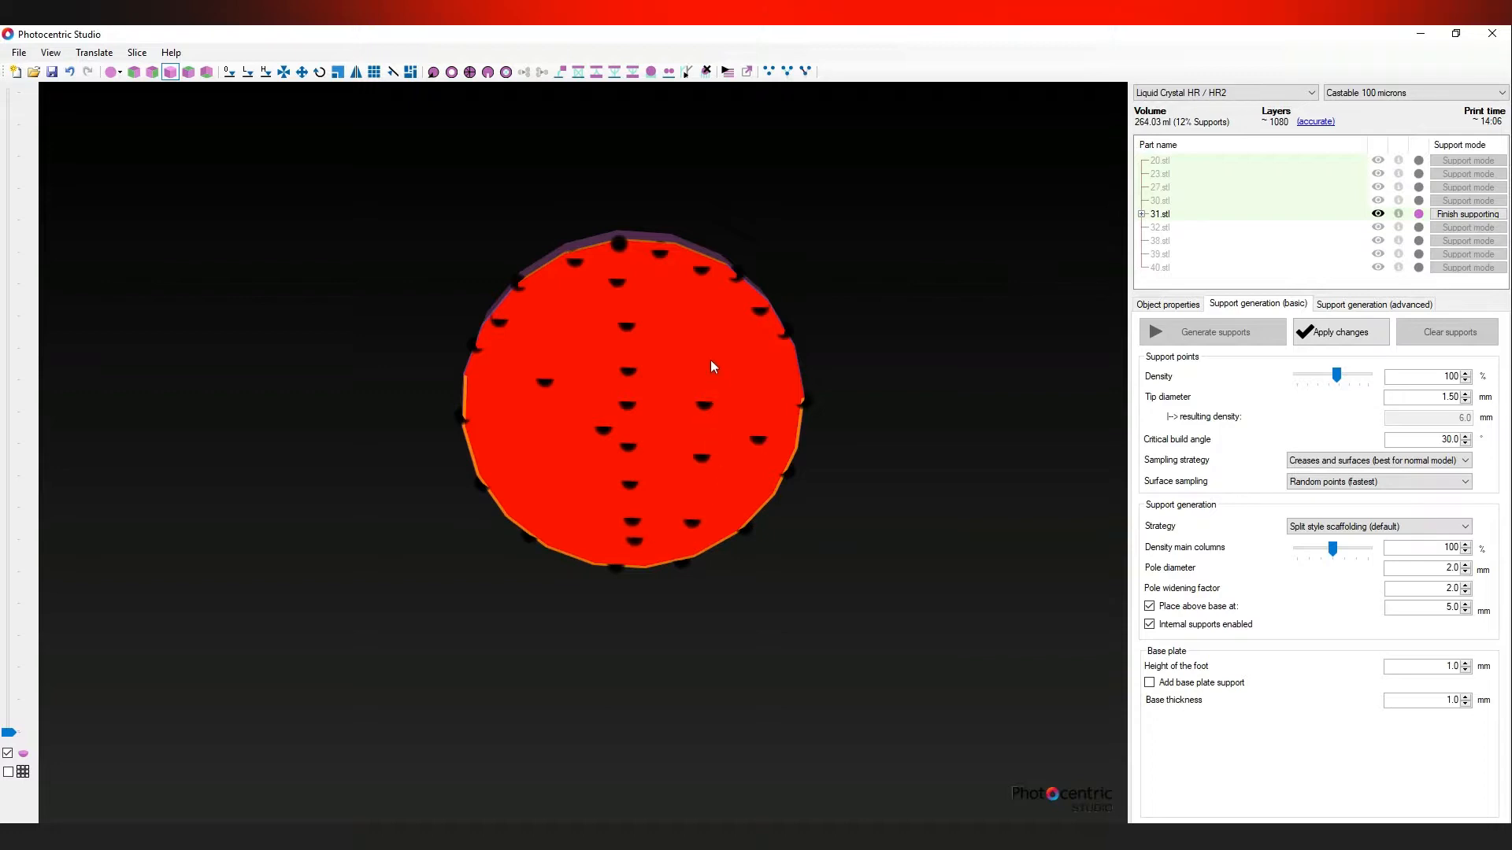
{"action": "left_click", "coordinate": [661, 316]}
{"action": "left_click", "coordinate": [675, 400]}
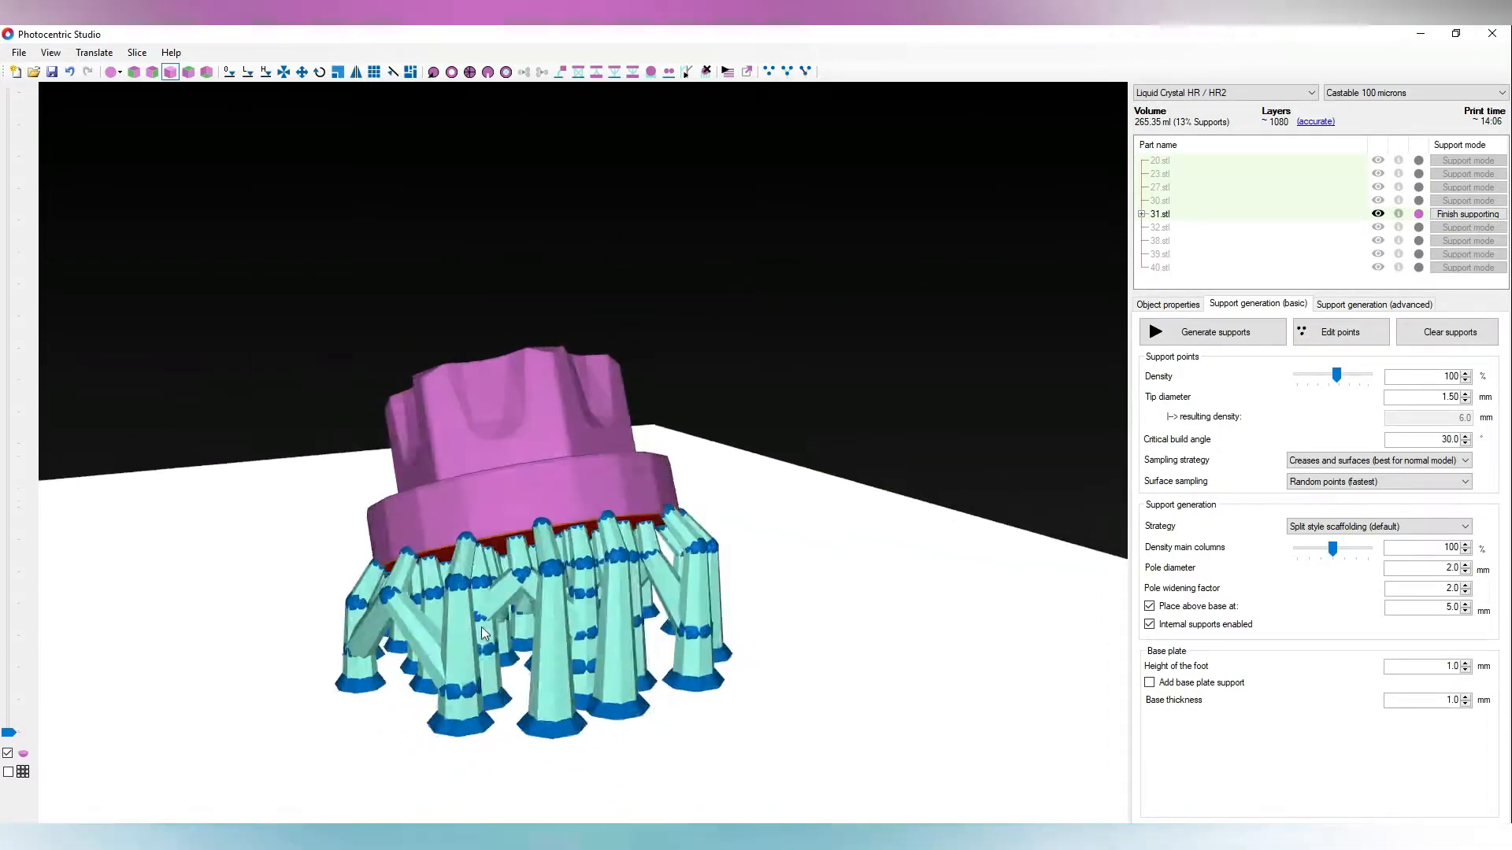
Step: Finish supporting 31.stl and generate supports for 32.stl at 100% point density with a 1.50 mm tip diameter
{"action": "left_click", "coordinate": [1485, 215]}
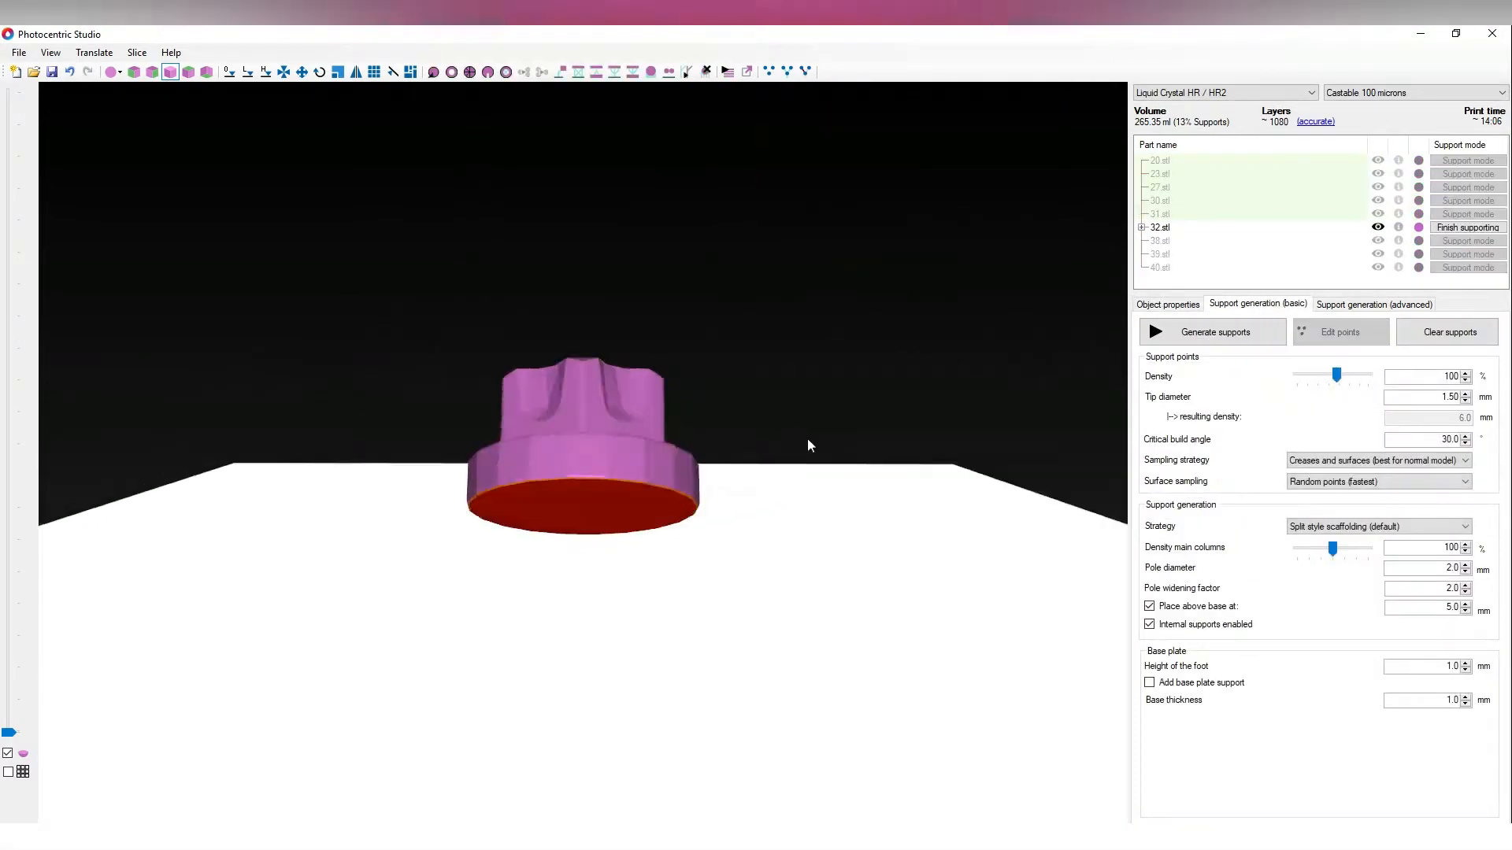
{"action": "left_click", "coordinate": [1196, 337]}
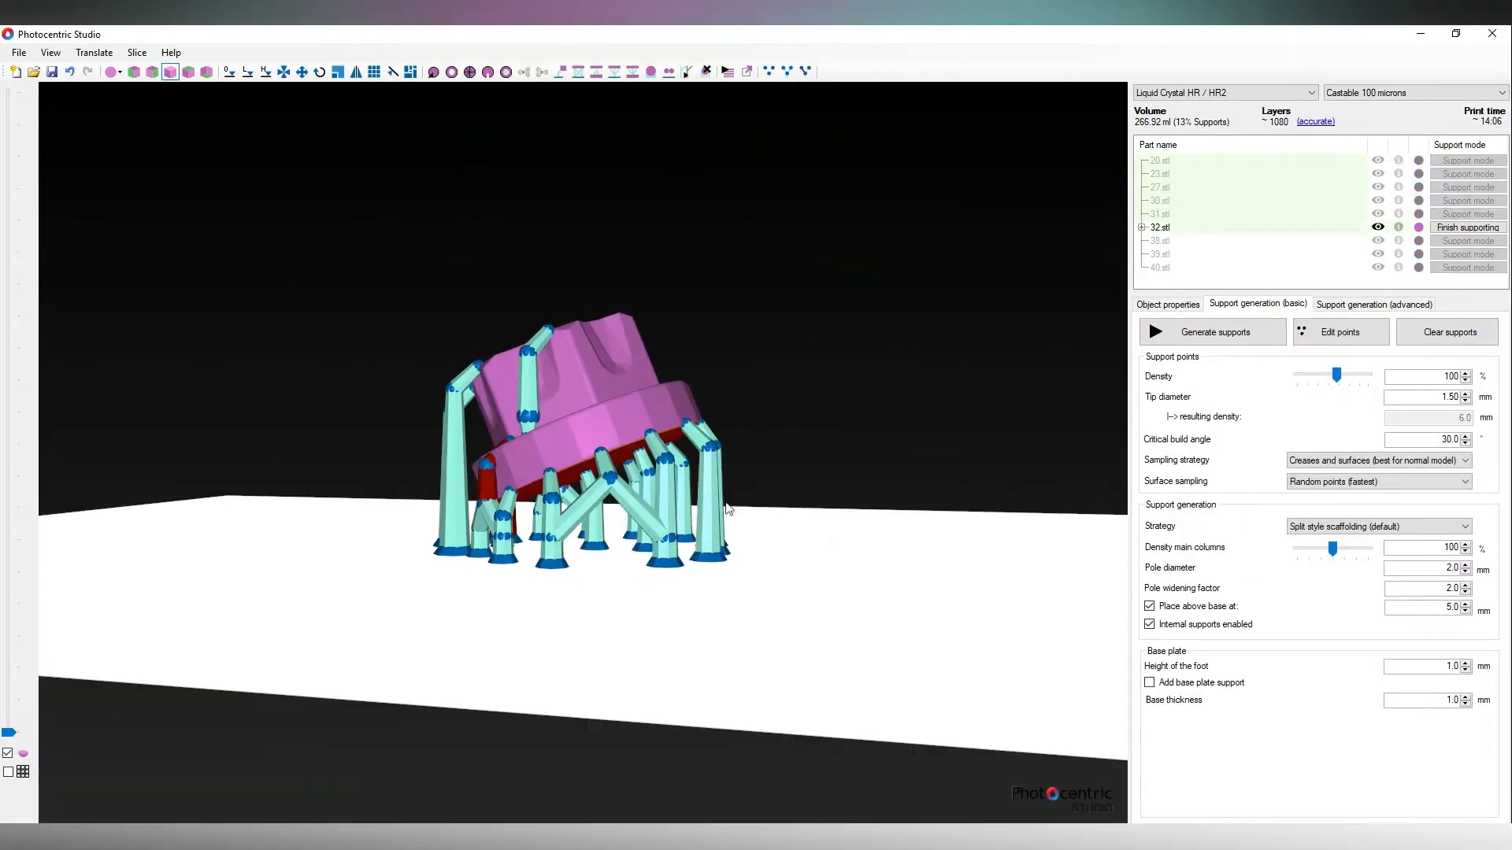
Step: Edit the support points of 32.stl and remove those on the upper lobed body and just above the flange
{"action": "left_click", "coordinate": [1331, 333]}
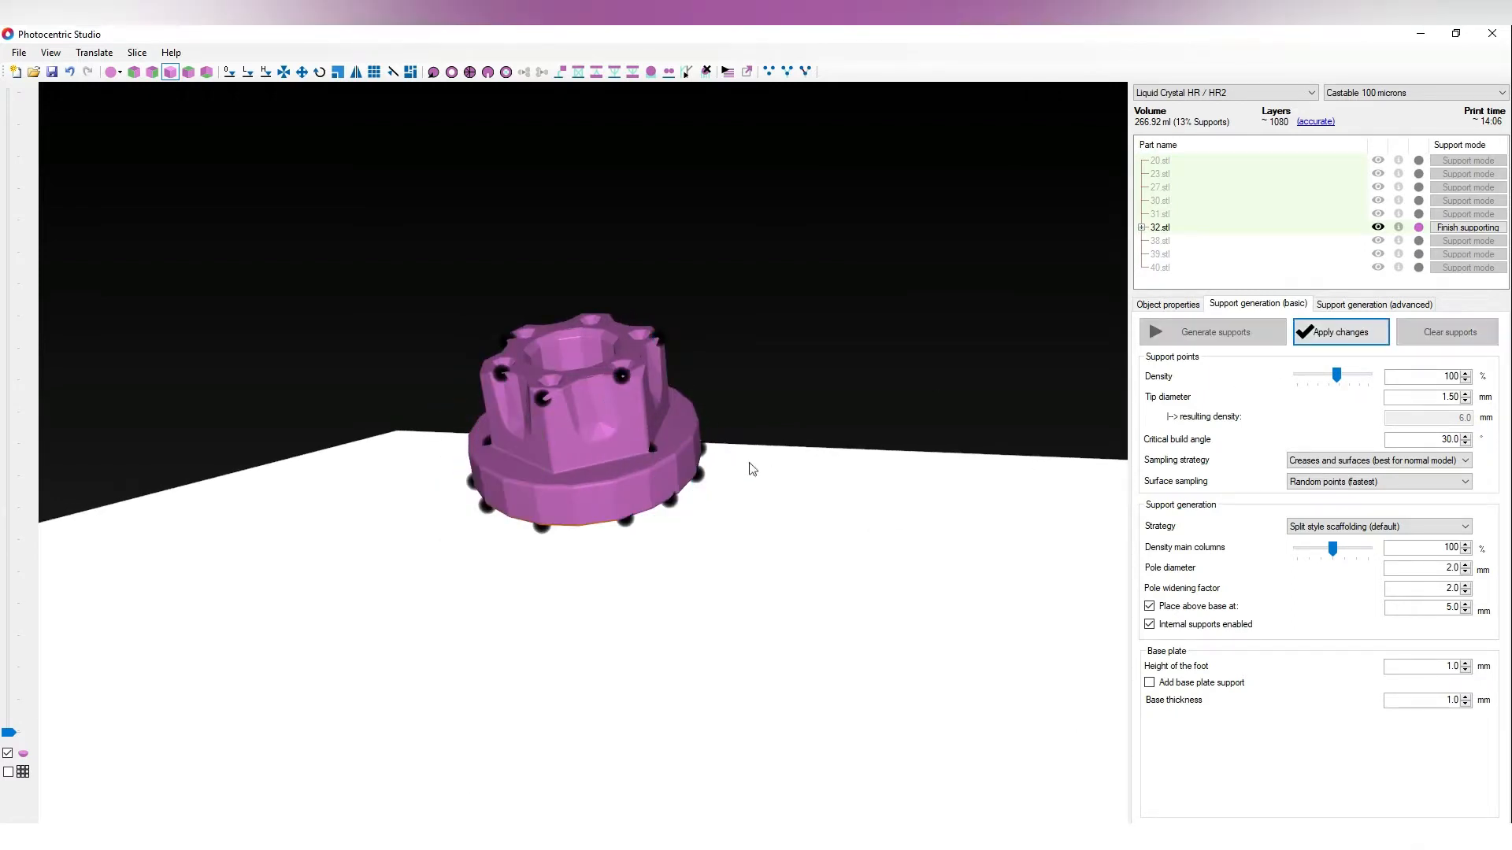
{"action": "left_click", "coordinate": [653, 446]}
{"action": "left_click", "coordinate": [623, 377]}
{"action": "left_click", "coordinate": [660, 338]}
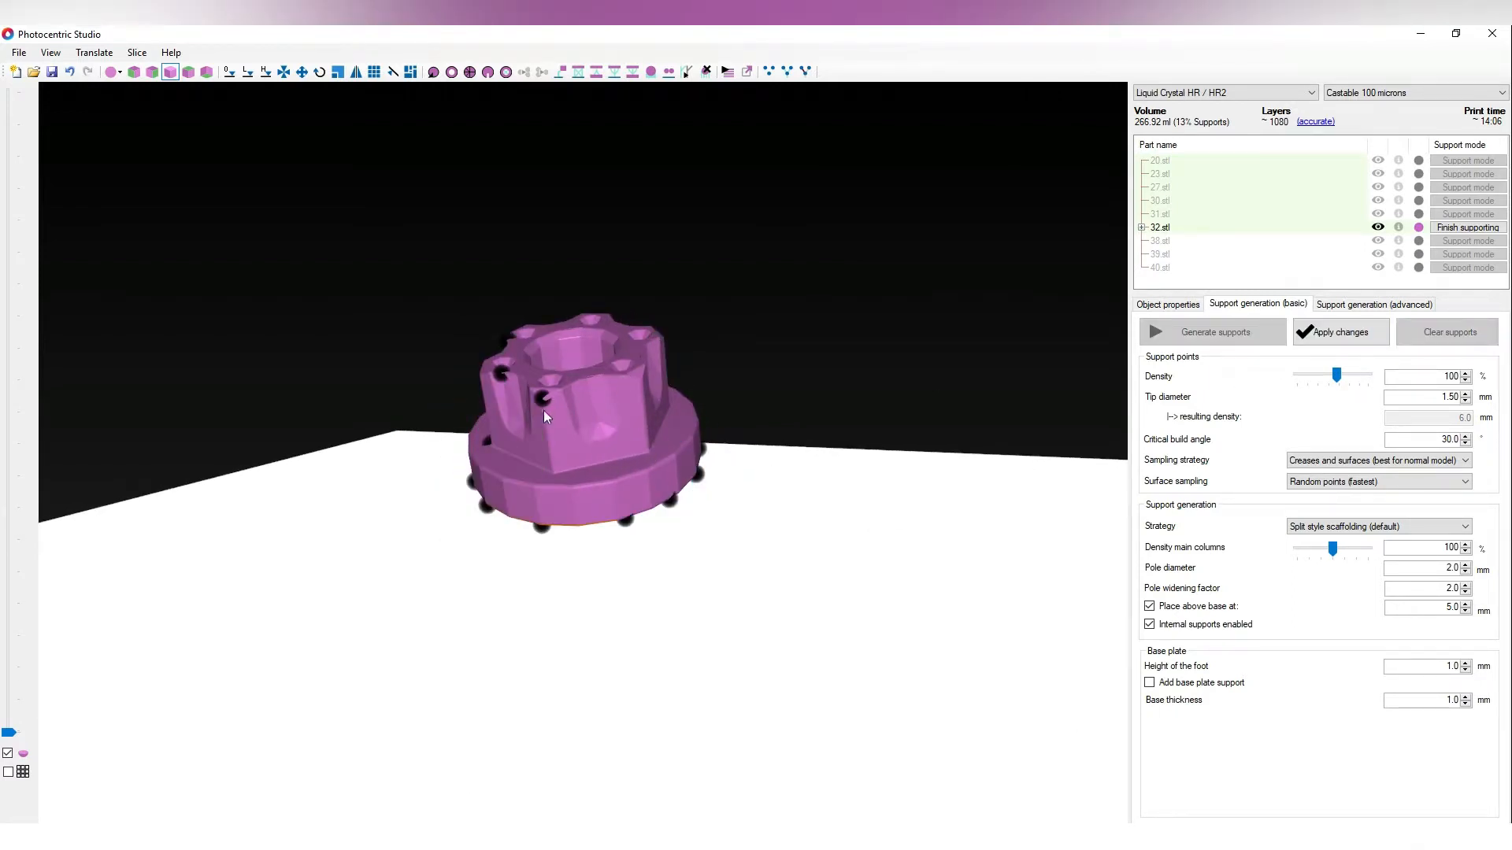
{"action": "left_click", "coordinate": [544, 400]}
{"action": "left_click", "coordinate": [502, 372]}
{"action": "left_click", "coordinate": [508, 338]}
{"action": "left_click", "coordinate": [487, 442]}
Step: Add support points across the red circular underside of 32.stl, apply the changes and finish supporting the part
{"action": "right_click_drag", "start_coordinate": [487, 443], "coordinate": [553, 576]}
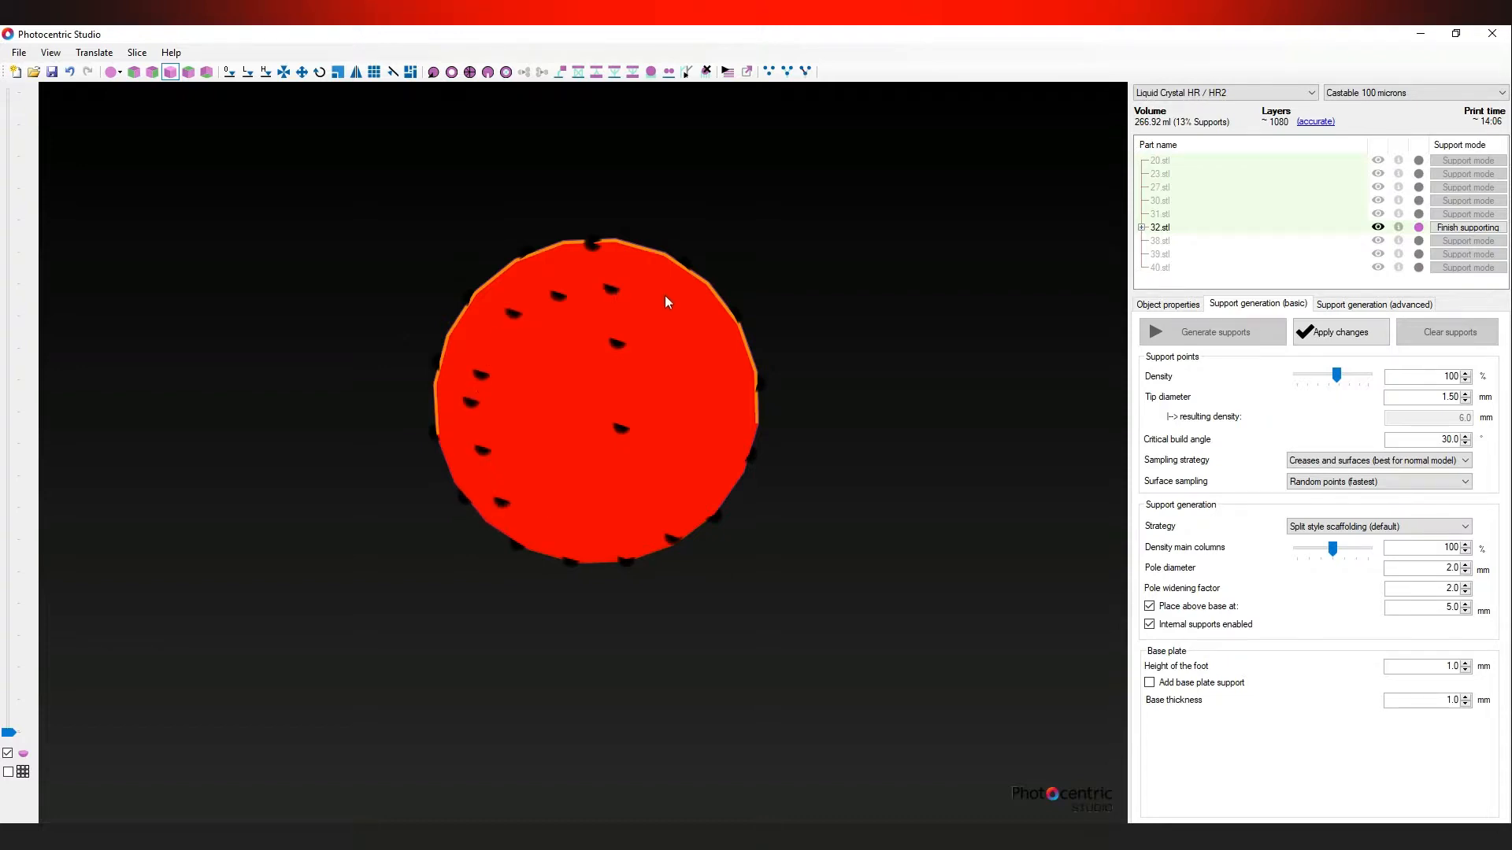
{"action": "left_click", "coordinate": [563, 522]}
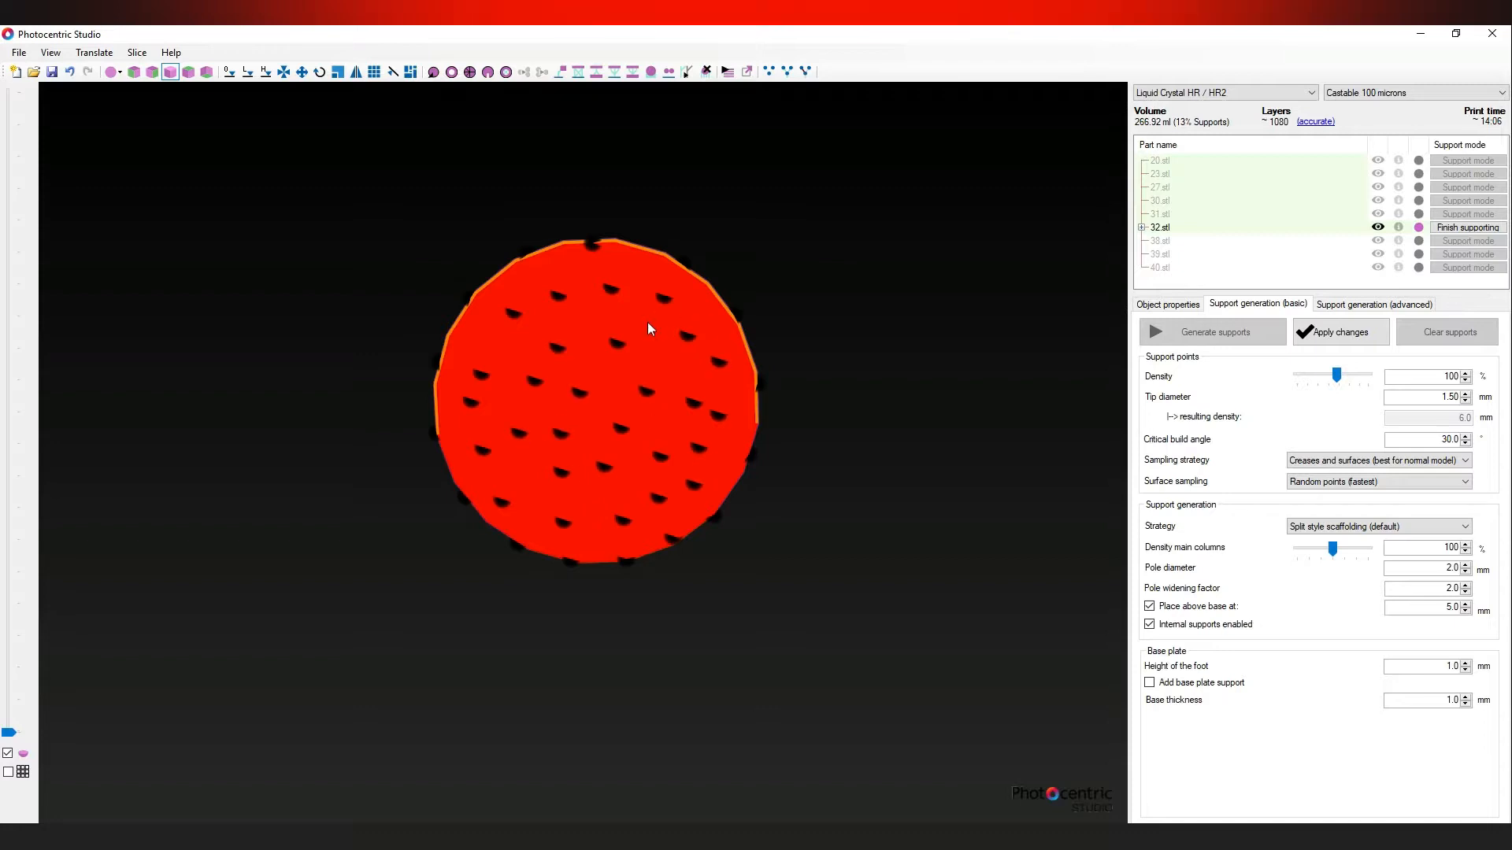
{"action": "left_click", "coordinate": [1359, 332]}
{"action": "right_click_drag", "start_coordinate": [896, 423], "coordinate": [831, 510]}
{"action": "left_click", "coordinate": [1468, 227]}
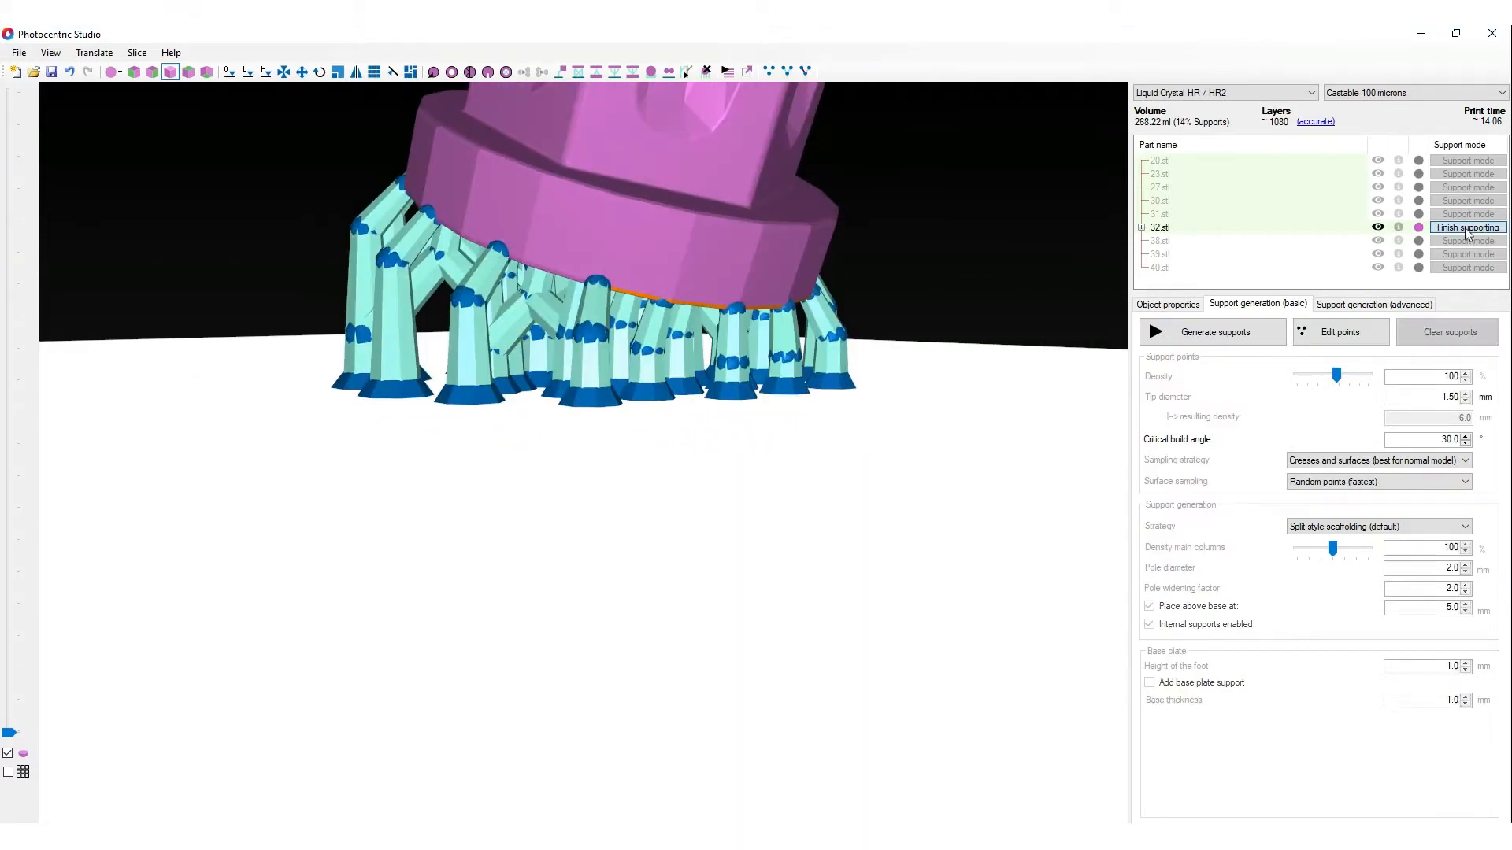
Step: Enter support mode for 38.stl and generate supports at 100% point density with a 1.50 mm tip diameter
{"action": "left_click", "coordinate": [1463, 243]}
{"action": "right_click_drag", "start_coordinate": [1009, 428], "coordinate": [624, 436]}
{"action": "left_click", "coordinate": [1245, 337]}
{"action": "right_click", "coordinate": [624, 435]}
{"action": "left_click", "coordinate": [967, 347]}
{"action": "right_click_drag", "start_coordinate": [967, 347], "coordinate": [686, 370]}
{"action": "scroll", "coordinate": [687, 371], "scroll_direction": "up", "scroll_amount": 3}
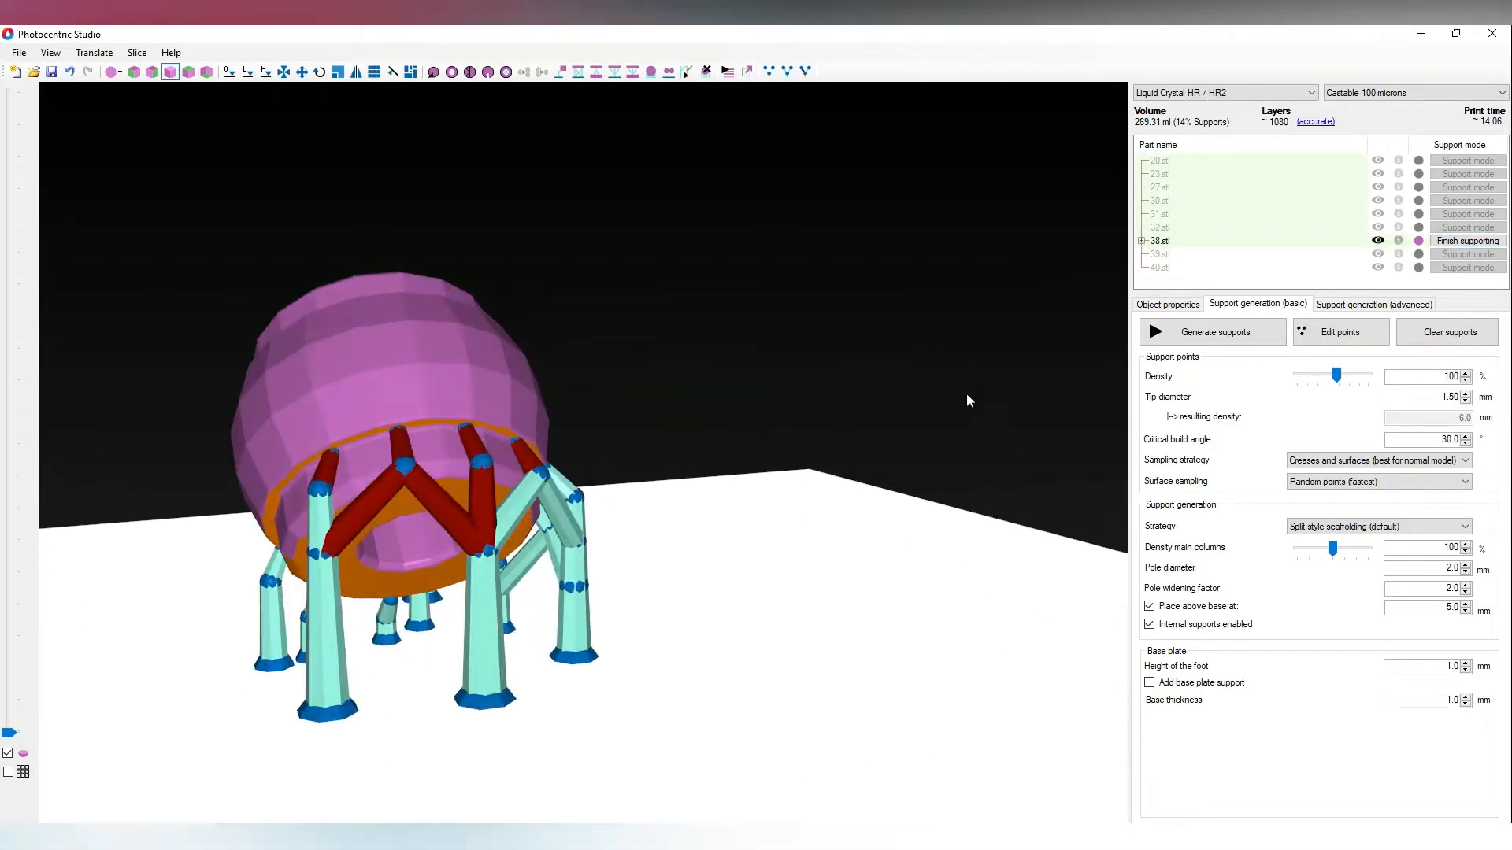
Step: Edit the support points of 38.stl, replacing those along the ledge with points around the outer edge of the ring-shaped underside
{"action": "left_click", "coordinate": [1341, 331]}
{"action": "right_click", "coordinate": [331, 460]}
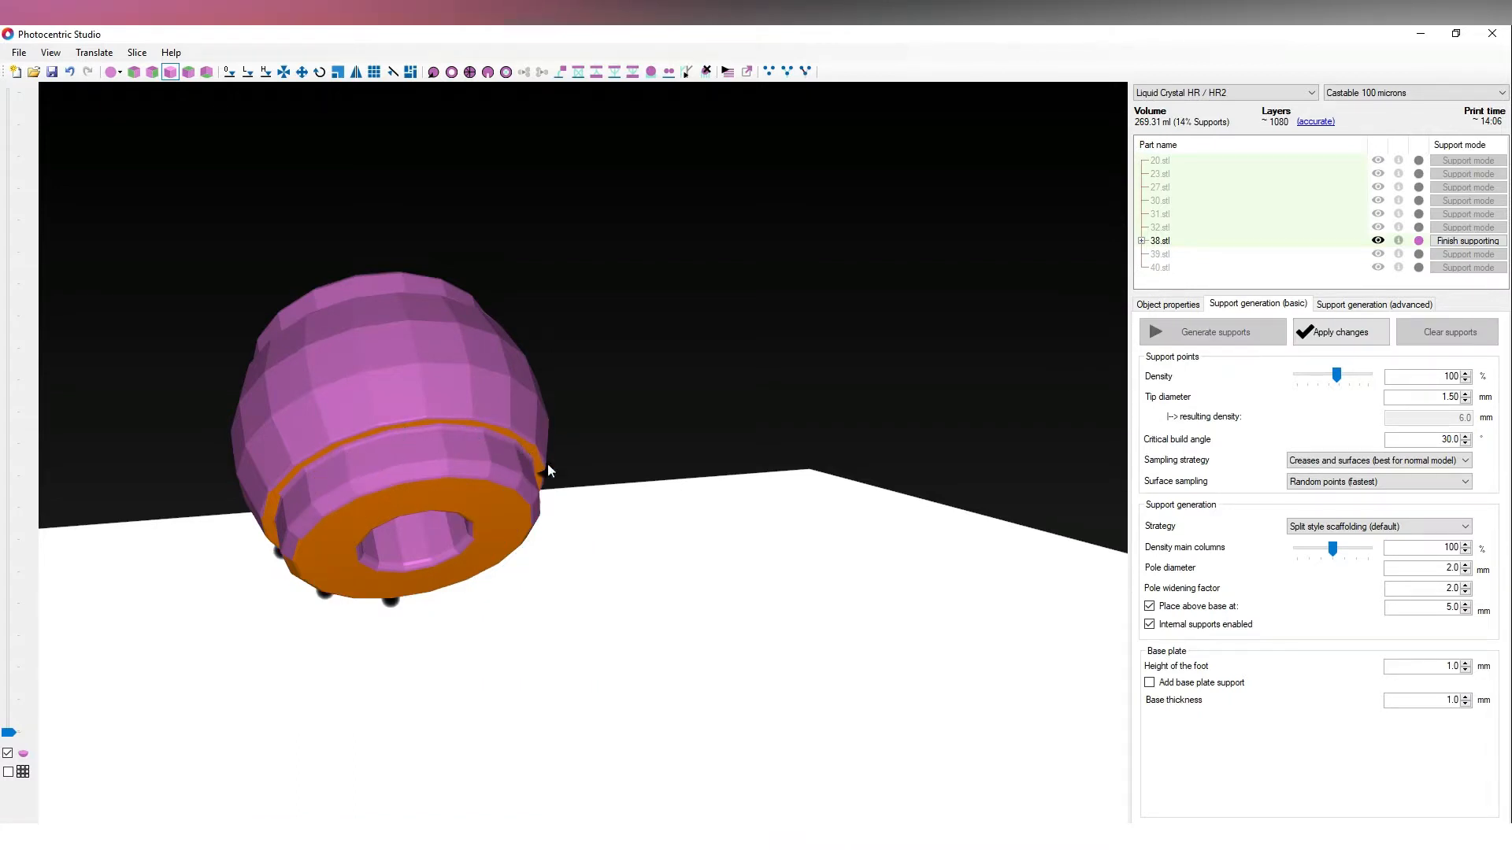
{"action": "right_click_drag", "start_coordinate": [548, 463], "coordinate": [513, 413]}
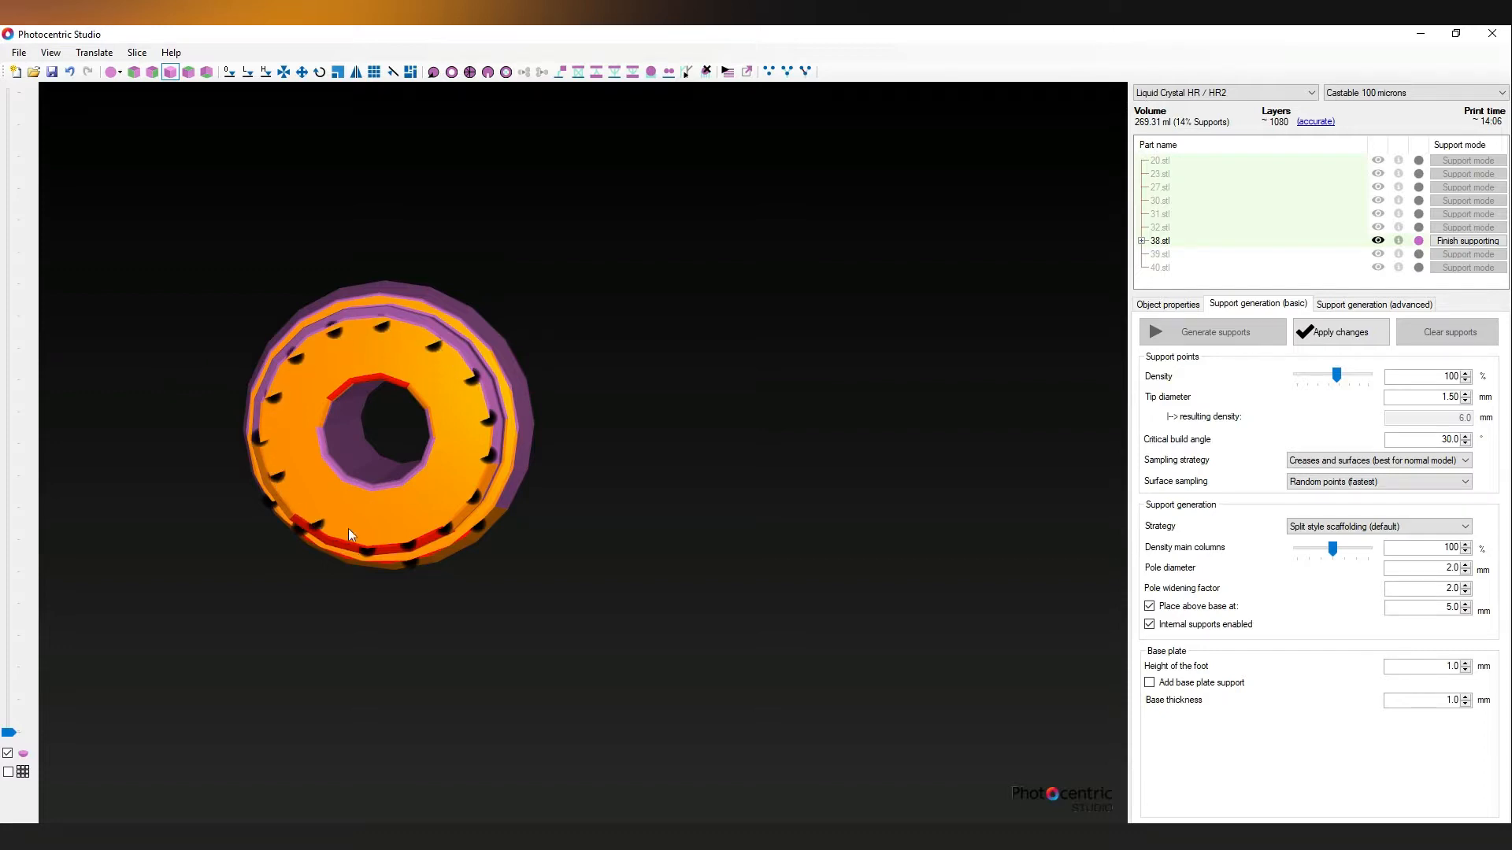
Step: Add support points around the central hole and on the low-hanging outer side of 38.stl, and apply the changes
{"action": "left_click_drag", "start_coordinate": [349, 527], "coordinate": [429, 489]}
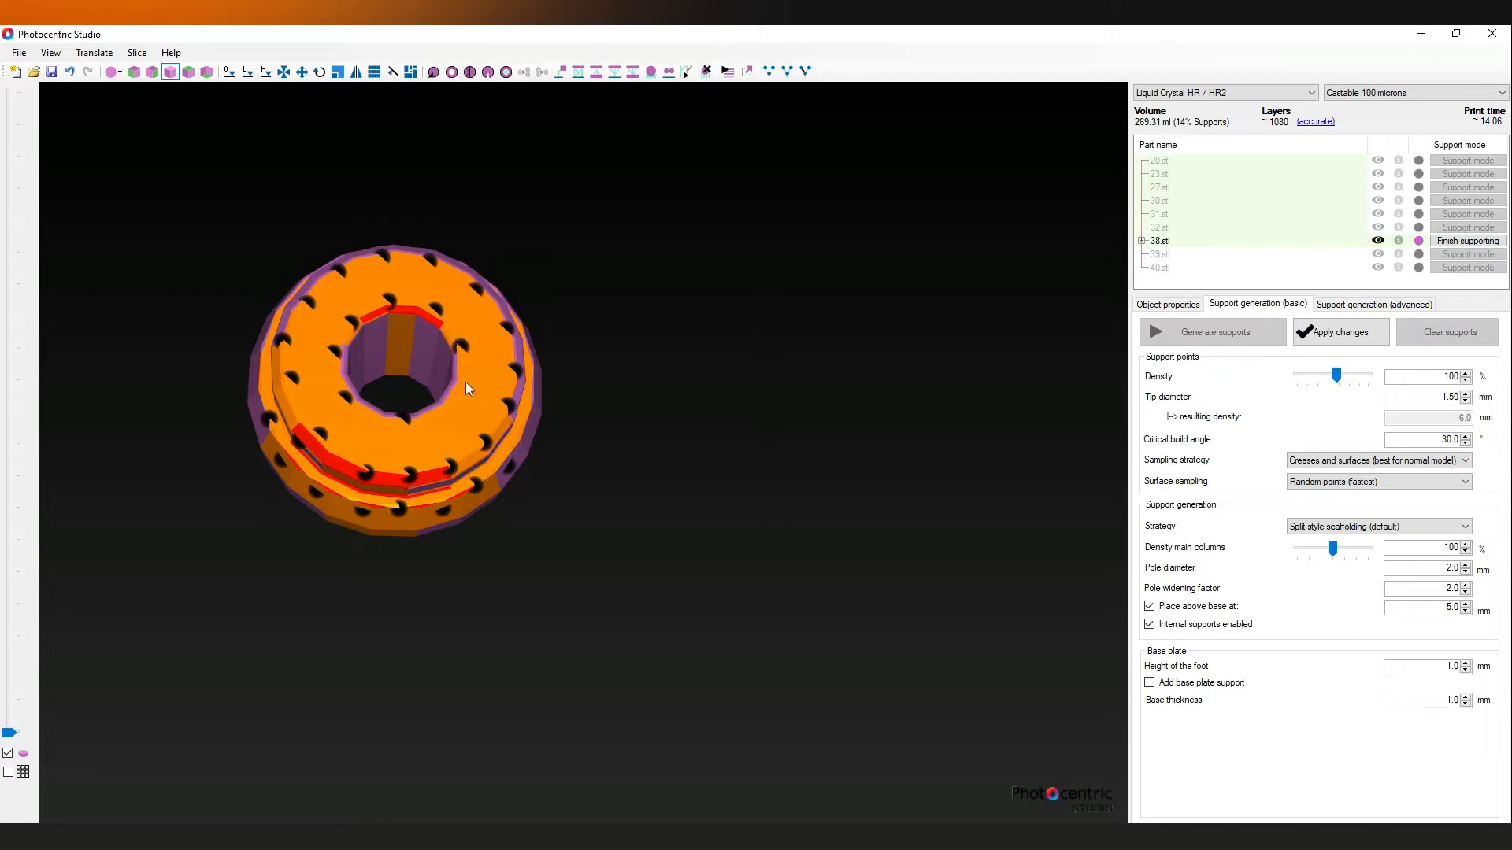
{"action": "left_click_drag", "start_coordinate": [621, 426], "coordinate": [779, 560]}
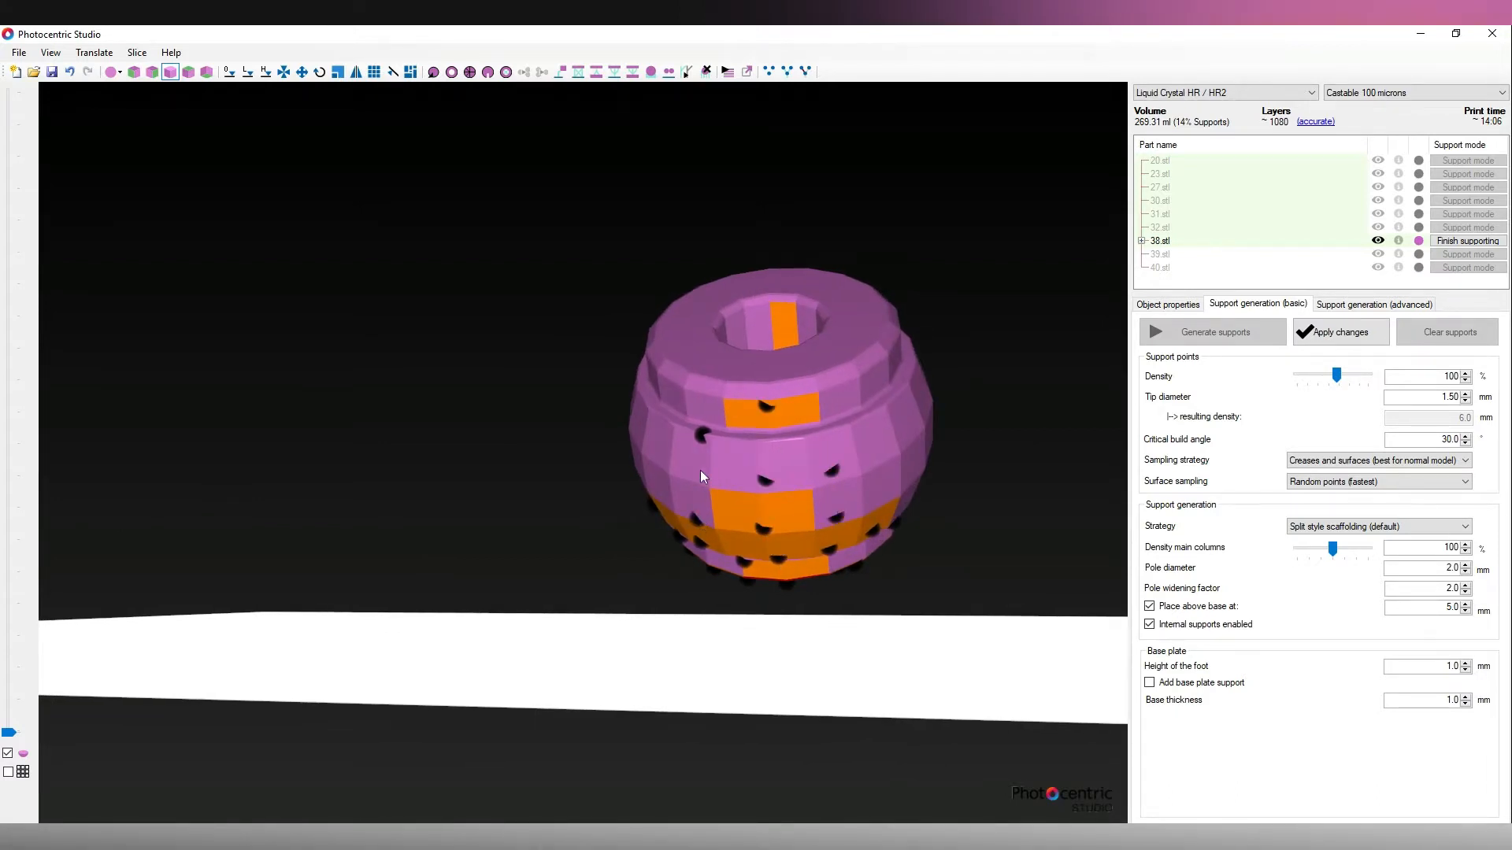
{"action": "left_click", "coordinate": [1340, 331]}
{"action": "left_click_drag", "start_coordinate": [975, 464], "coordinate": [809, 319]}
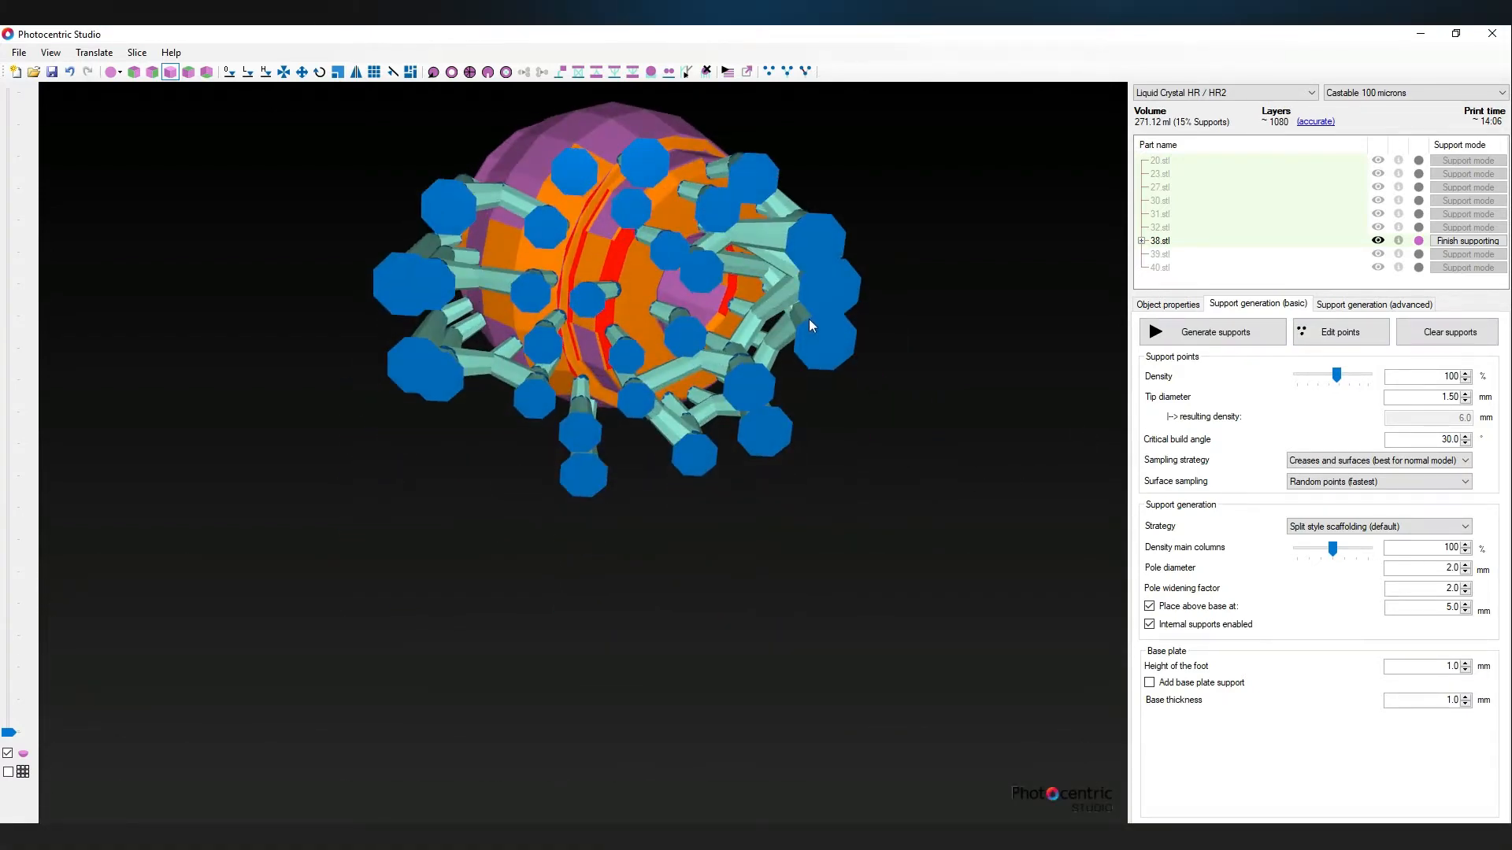
Step: Revise the support points around the central hole of 38.stl, apply the changes and finish supporting the part
{"action": "left_click", "coordinate": [1356, 332]}
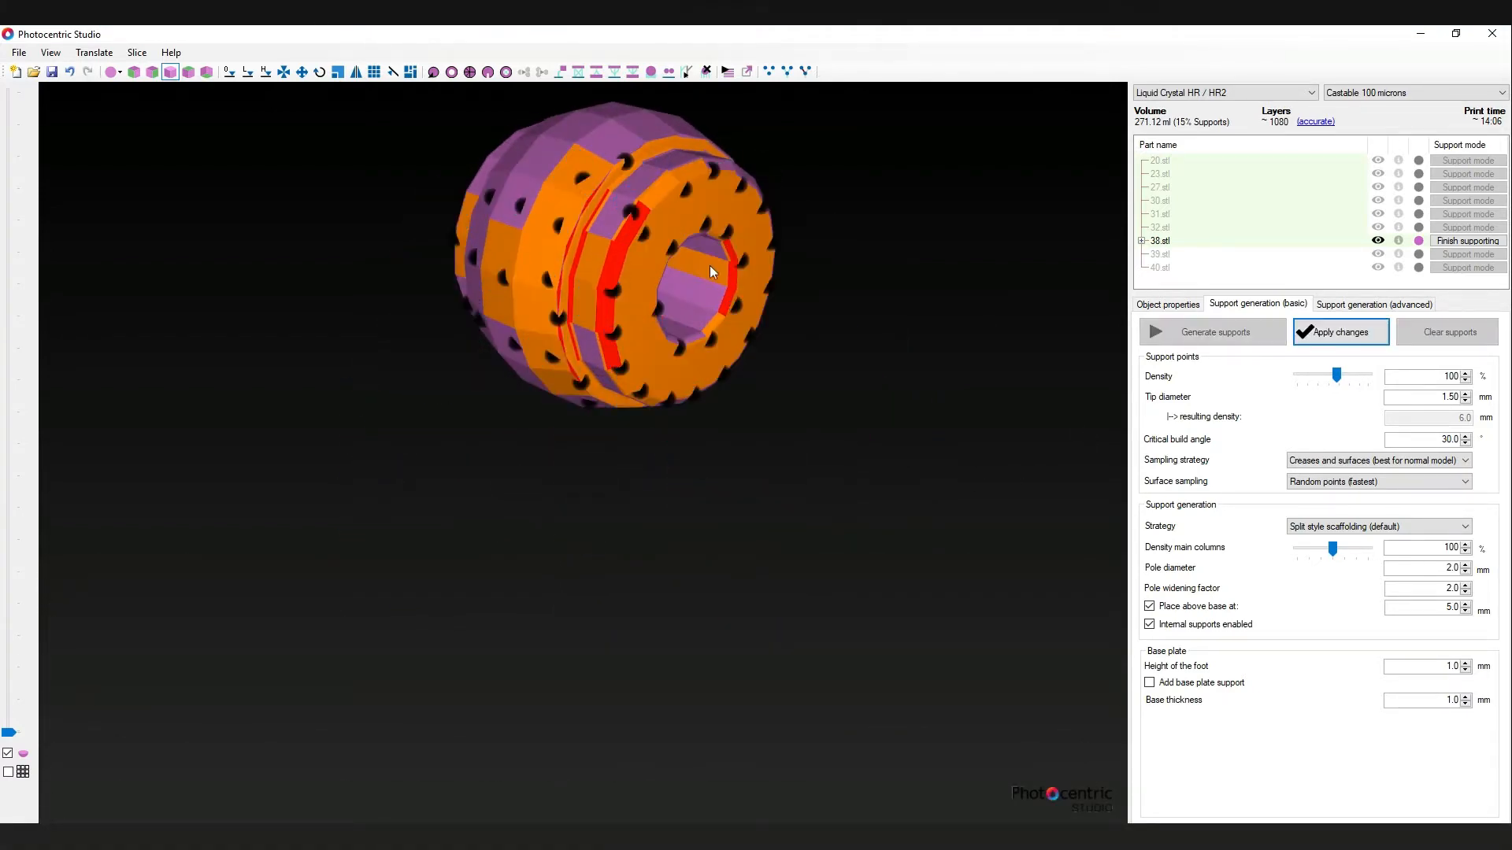
{"action": "left_click", "coordinate": [1340, 332]}
{"action": "left_click_drag", "start_coordinate": [932, 367], "coordinate": [976, 583]}
{"action": "left_click", "coordinate": [1469, 246]}
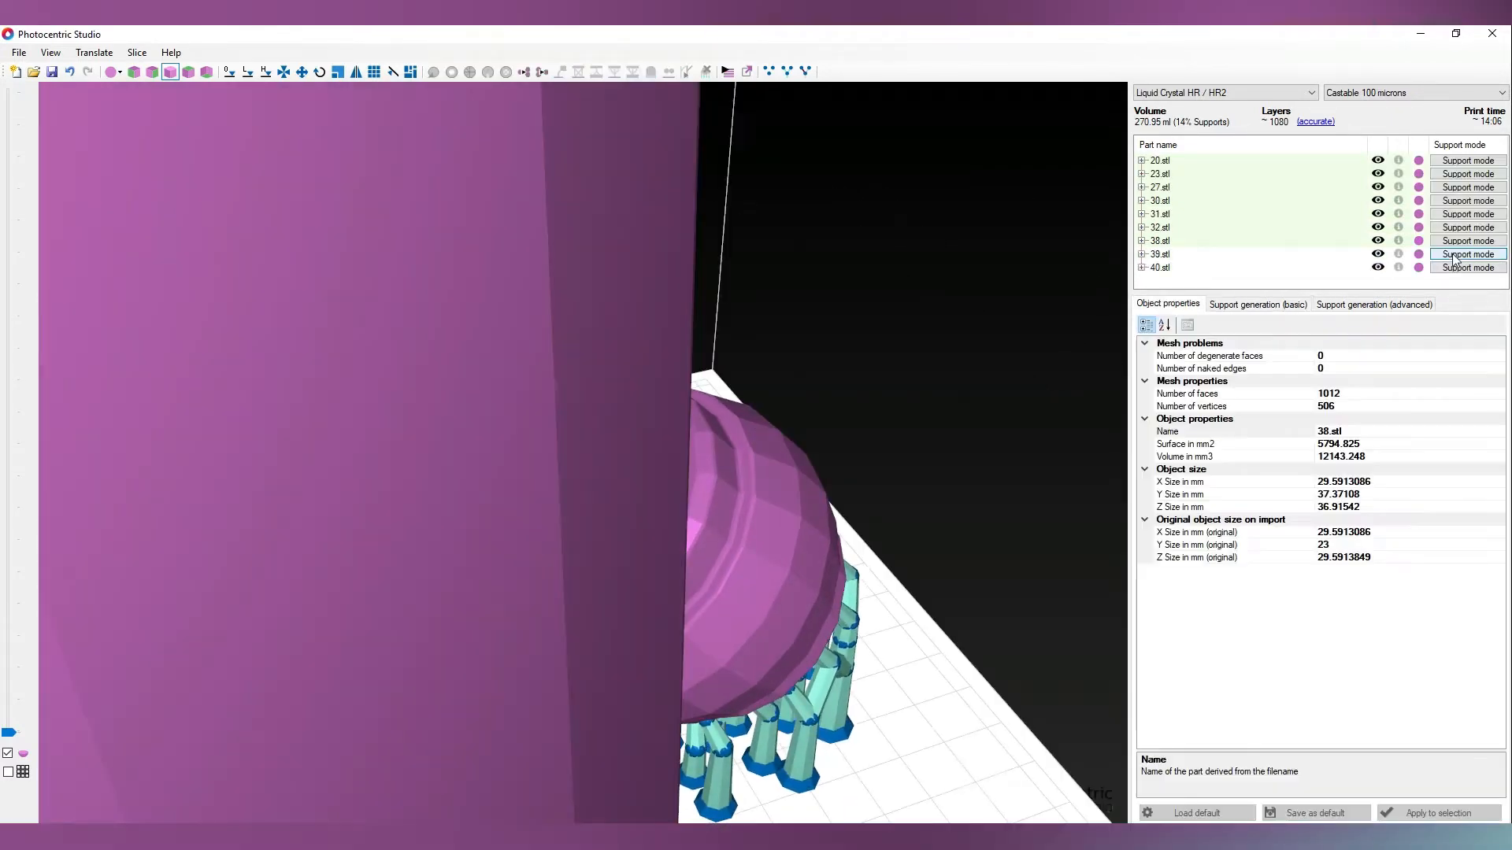
Step: Generate supports for the hollow cylinder 39.stl at 100% point density with a 1.50 mm tip diameter
{"action": "left_click_drag", "start_coordinate": [847, 530], "coordinate": [803, 436]}
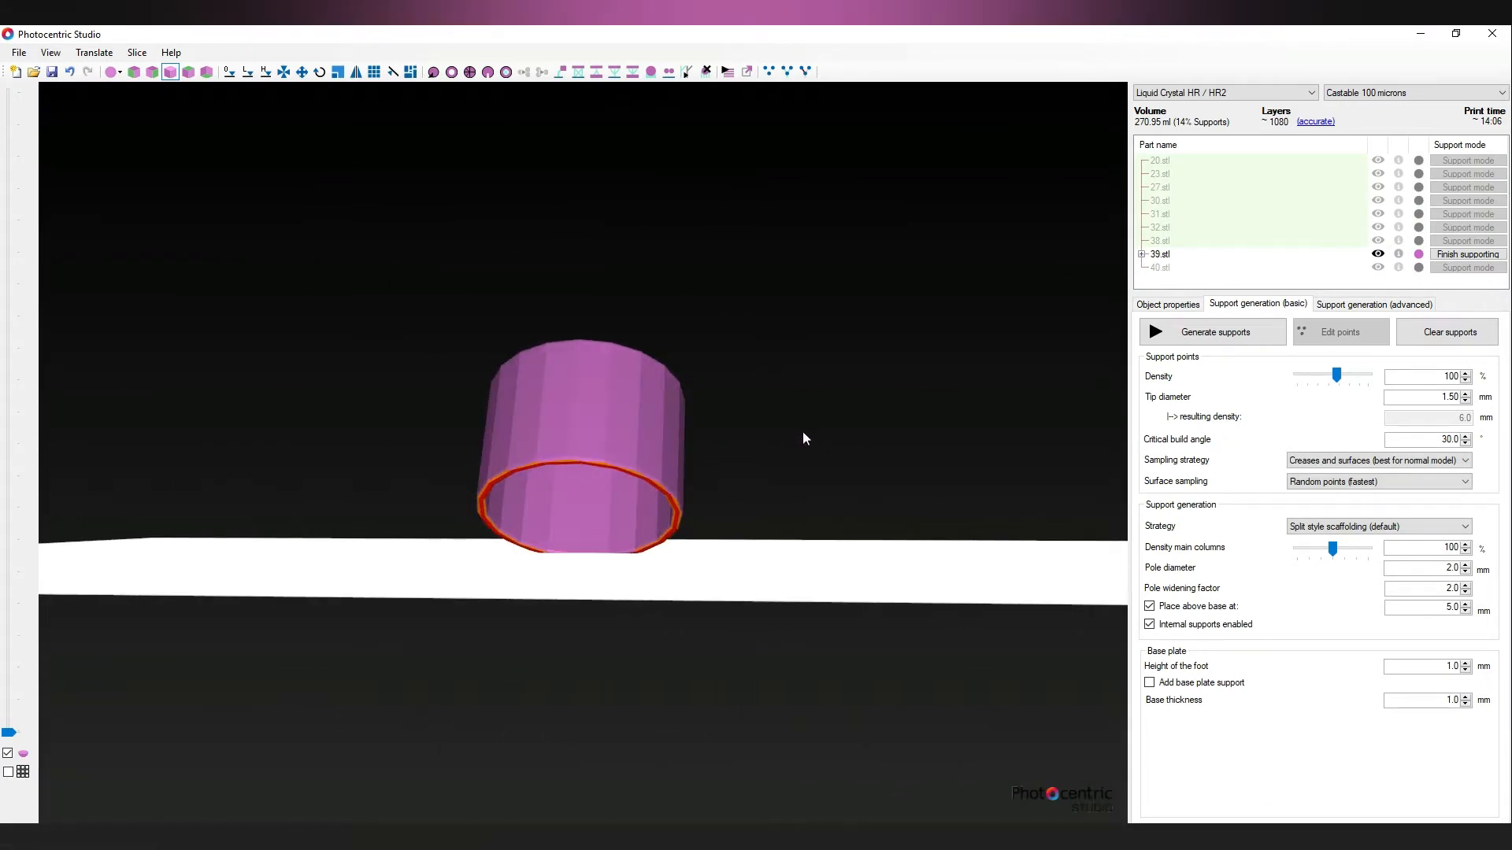
{"action": "left_click", "coordinate": [1173, 334]}
{"action": "left_click_drag", "start_coordinate": [924, 420], "coordinate": [781, 439]}
{"action": "right_click_drag", "start_coordinate": [782, 432], "coordinate": [496, 436]}
{"action": "right_click_drag", "start_coordinate": [858, 449], "coordinate": [730, 451]}
Step: Edit the support points of 39.stl, adding points between the existing ones around the red bottom rim, and apply the changes
{"action": "left_click", "coordinate": [1340, 331]}
{"action": "right_click_drag", "start_coordinate": [776, 528], "coordinate": [678, 429]}
{"action": "scroll", "coordinate": [635, 536], "scroll_direction": "up", "scroll_amount": 4}
{"action": "right_click_drag", "start_coordinate": [634, 551], "coordinate": [638, 526]}
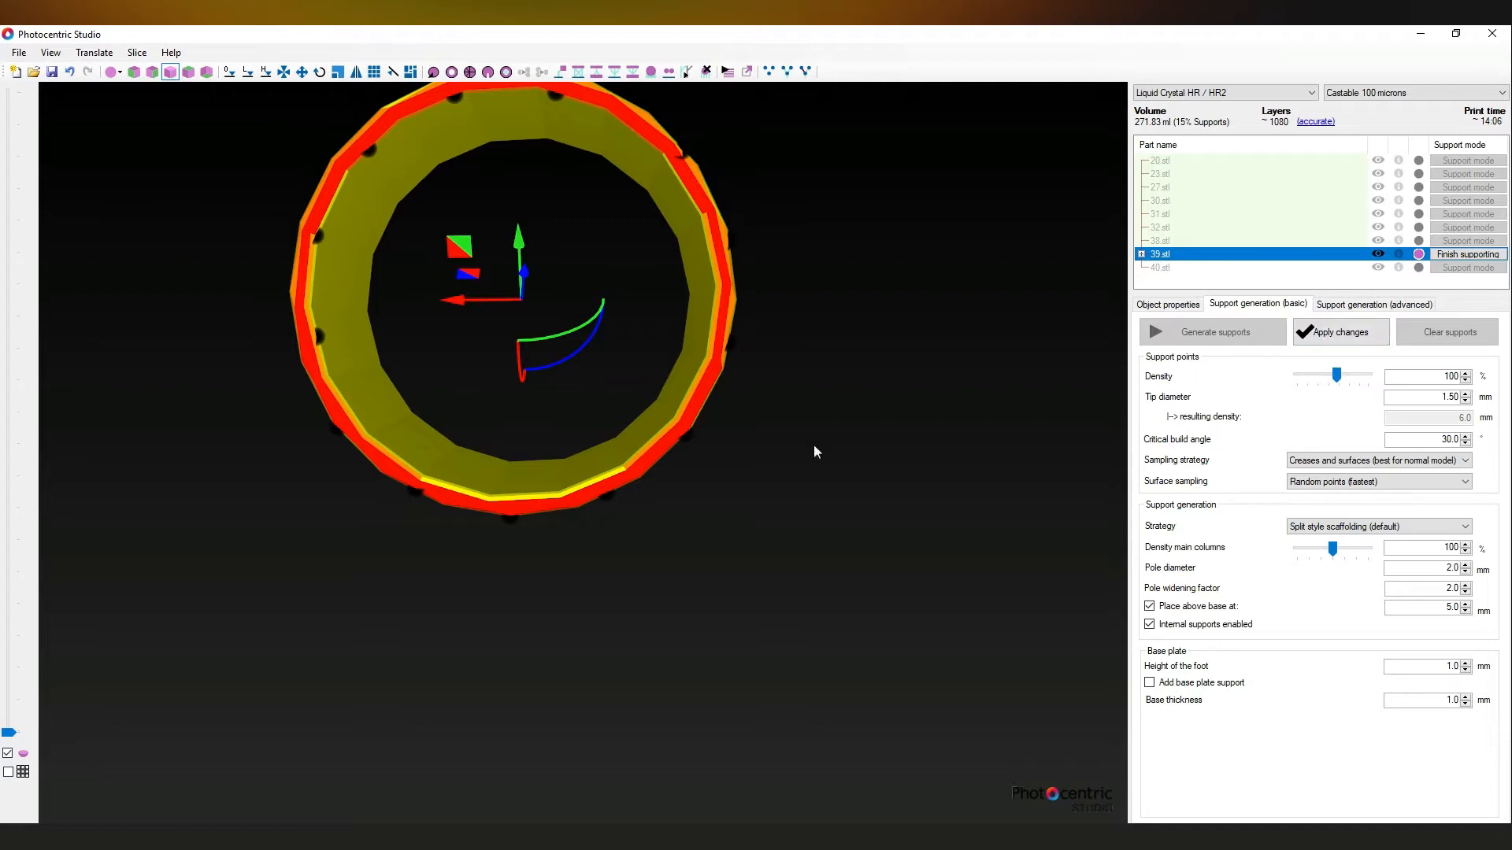
{"action": "mouse_move", "coordinate": [814, 452]}
{"action": "right_mouse_down"}
{"action": "mouse_move", "coordinate": [408, 521]}
{"action": "mouse_move", "coordinate": [250, 494]}
{"action": "mouse_move", "coordinate": [740, 639]}
{"action": "mouse_move", "coordinate": [824, 549]}
{"action": "mouse_move", "coordinate": [808, 480]}
{"action": "right_mouse_up"}
{"action": "scroll", "coordinate": [808, 480], "scroll_direction": "up", "scroll_amount": 3}
{"action": "right_click_drag", "start_coordinate": [687, 660], "coordinate": [578, 603]}
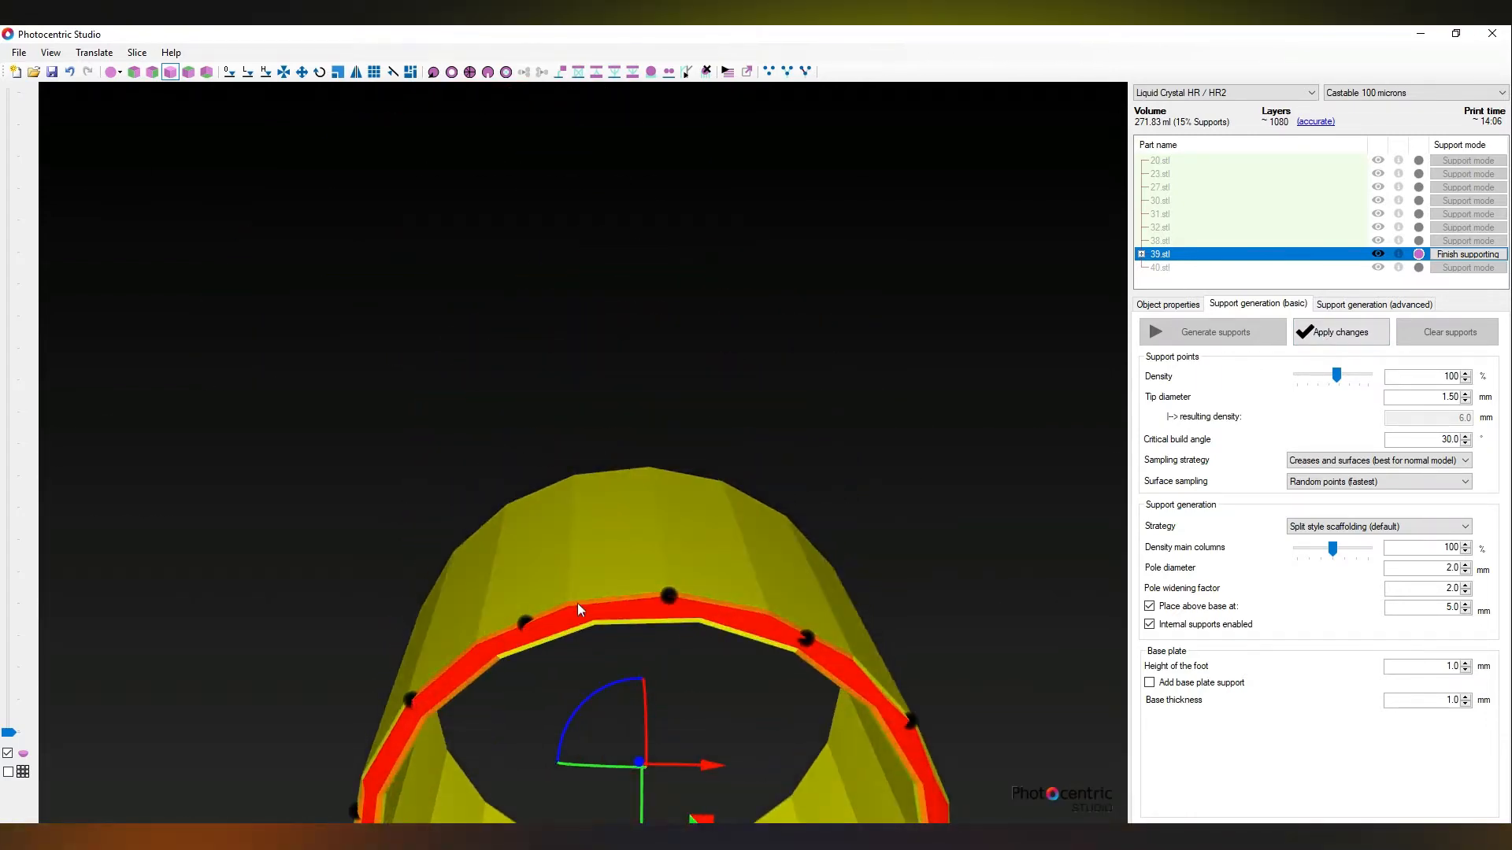
{"action": "left_click", "coordinate": [593, 611]}
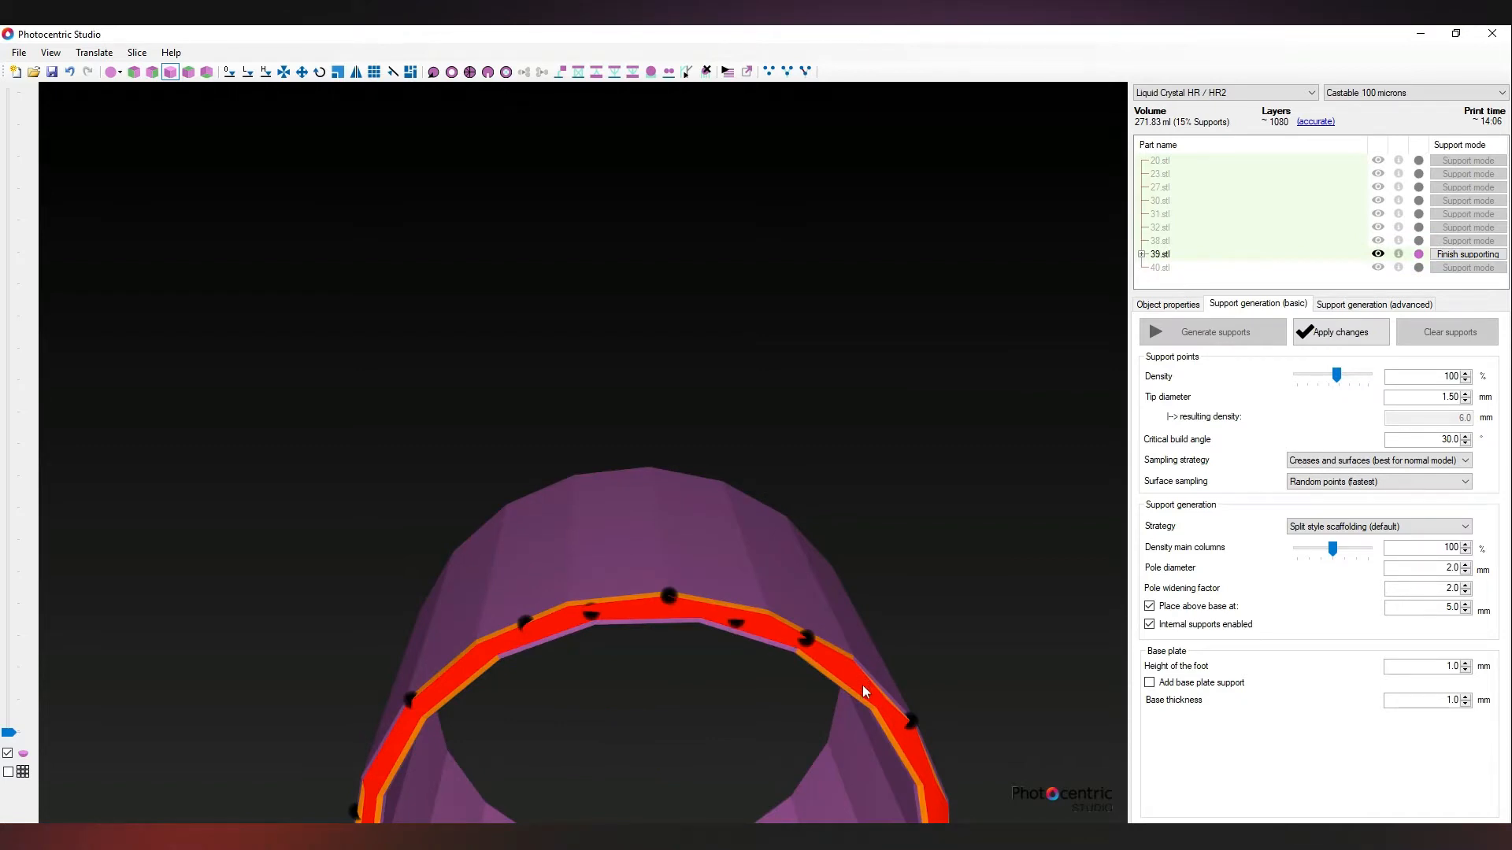
{"action": "right_click_drag", "start_coordinate": [686, 695], "coordinate": [503, 428]}
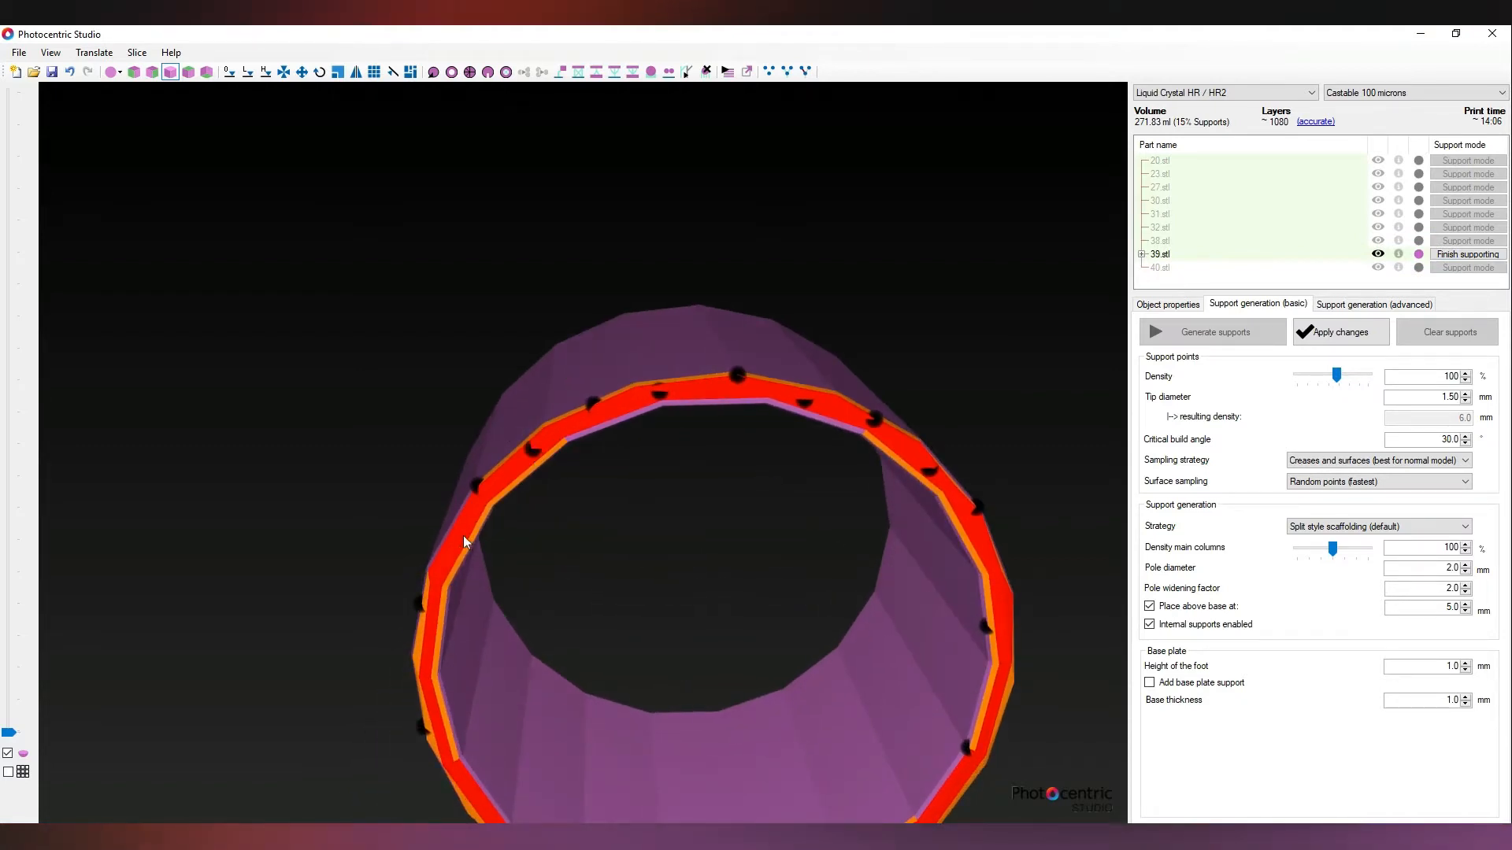
{"action": "right_click_drag", "start_coordinate": [790, 696], "coordinate": [834, 492]}
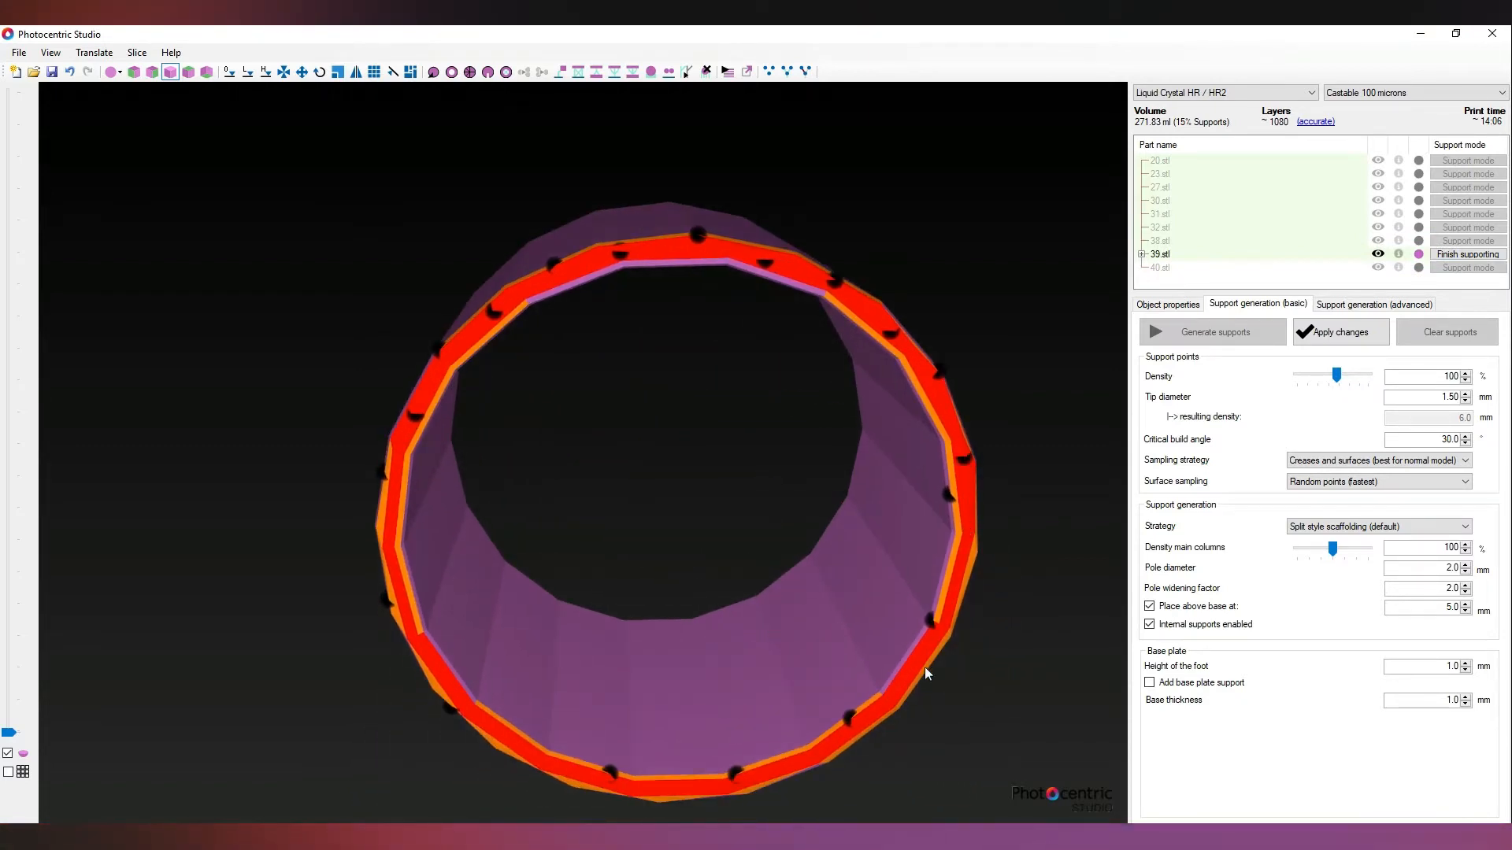
{"action": "right_click_drag", "start_coordinate": [925, 669], "coordinate": [871, 627]}
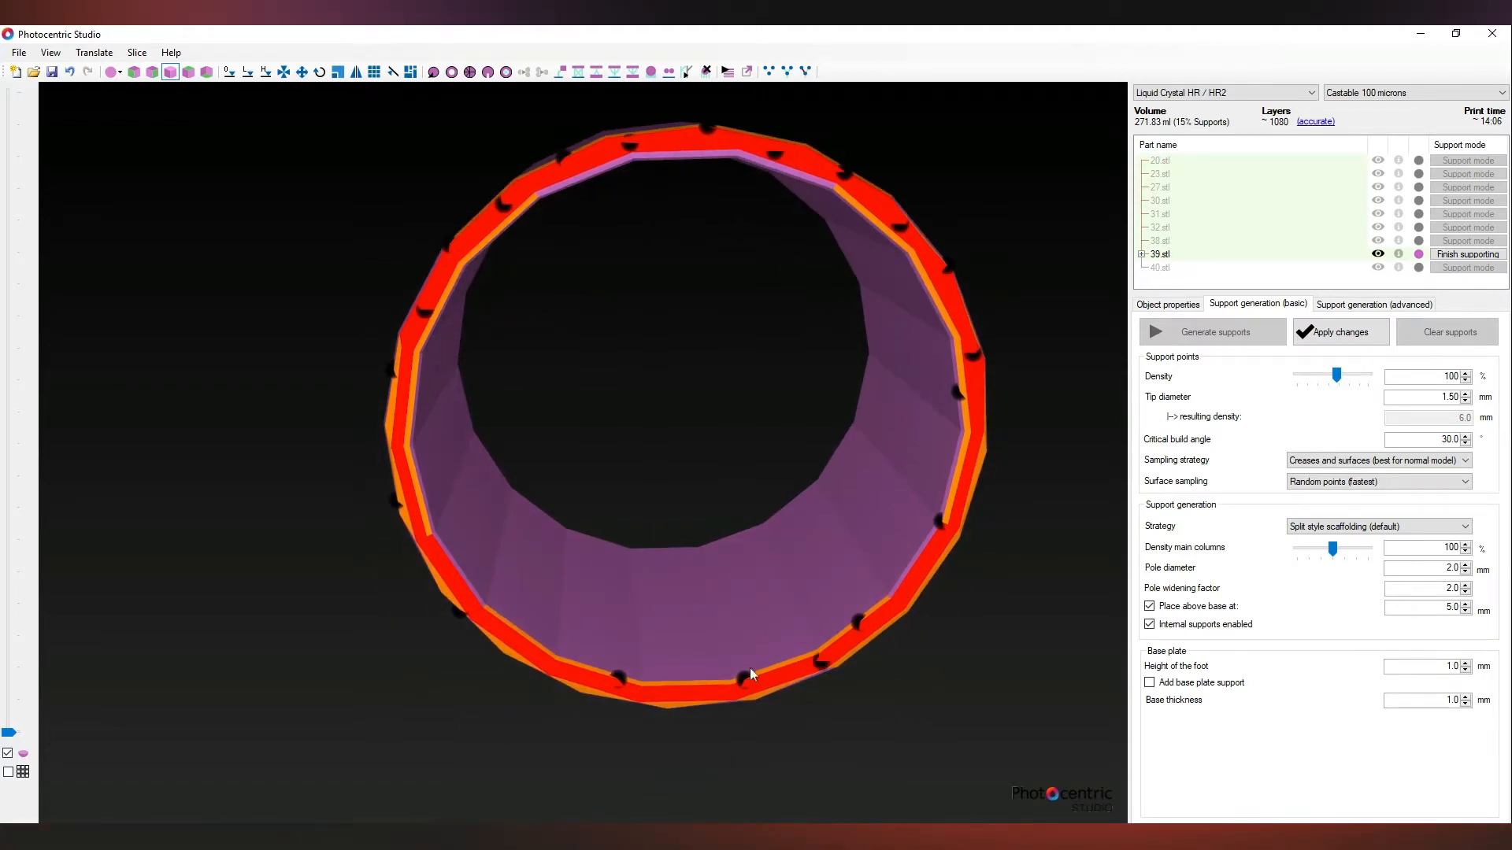
{"action": "left_click", "coordinate": [1311, 339]}
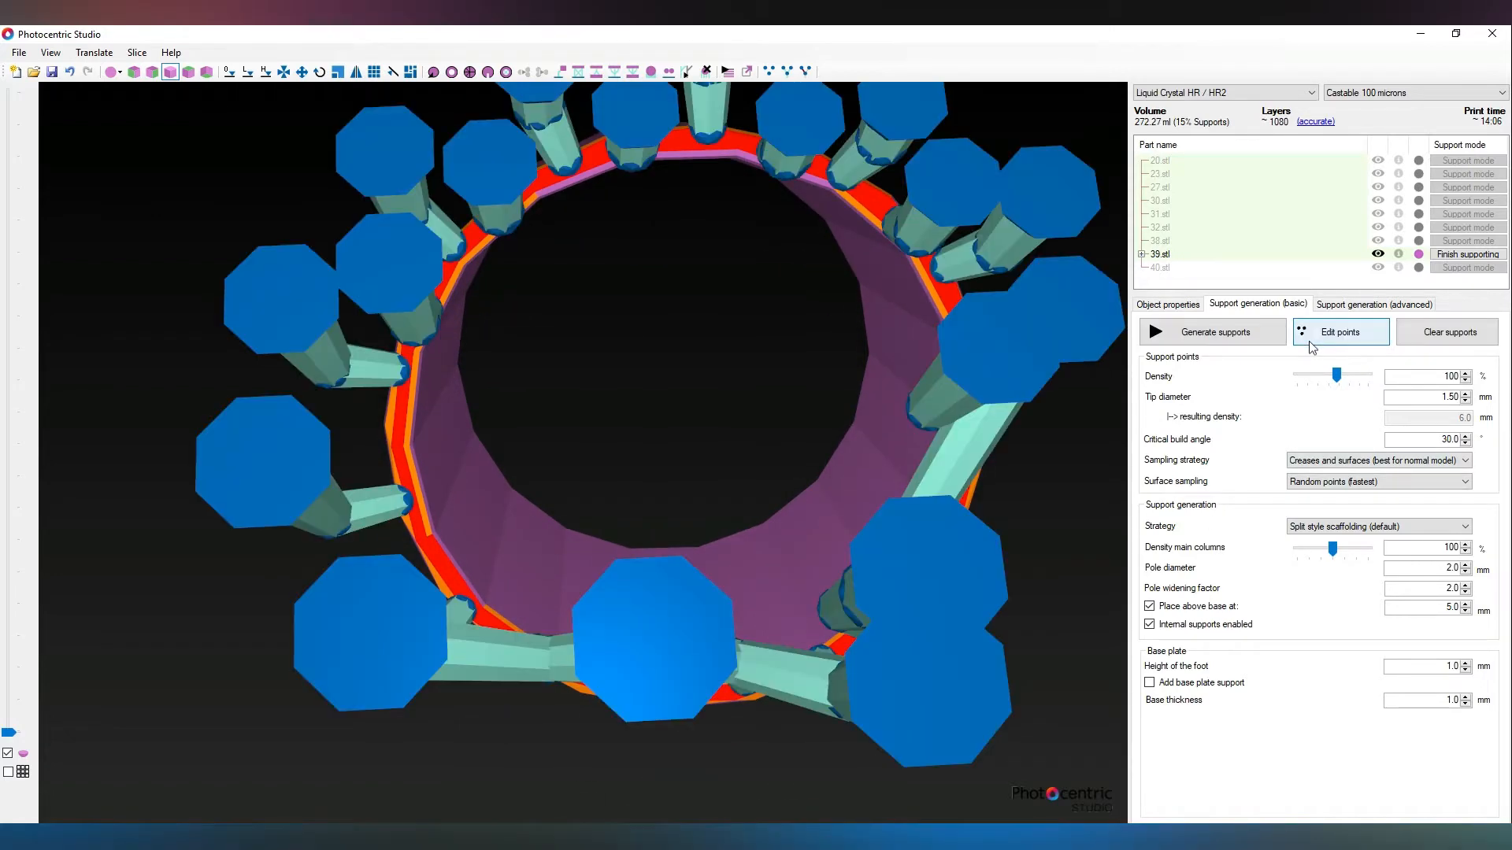
Step: Add three support points up the outer wall of 39.stl, apply the changes and finish supporting the part
{"action": "right_click_drag", "start_coordinate": [893, 470], "coordinate": [866, 698]}
{"action": "left_click", "coordinate": [1338, 332]}
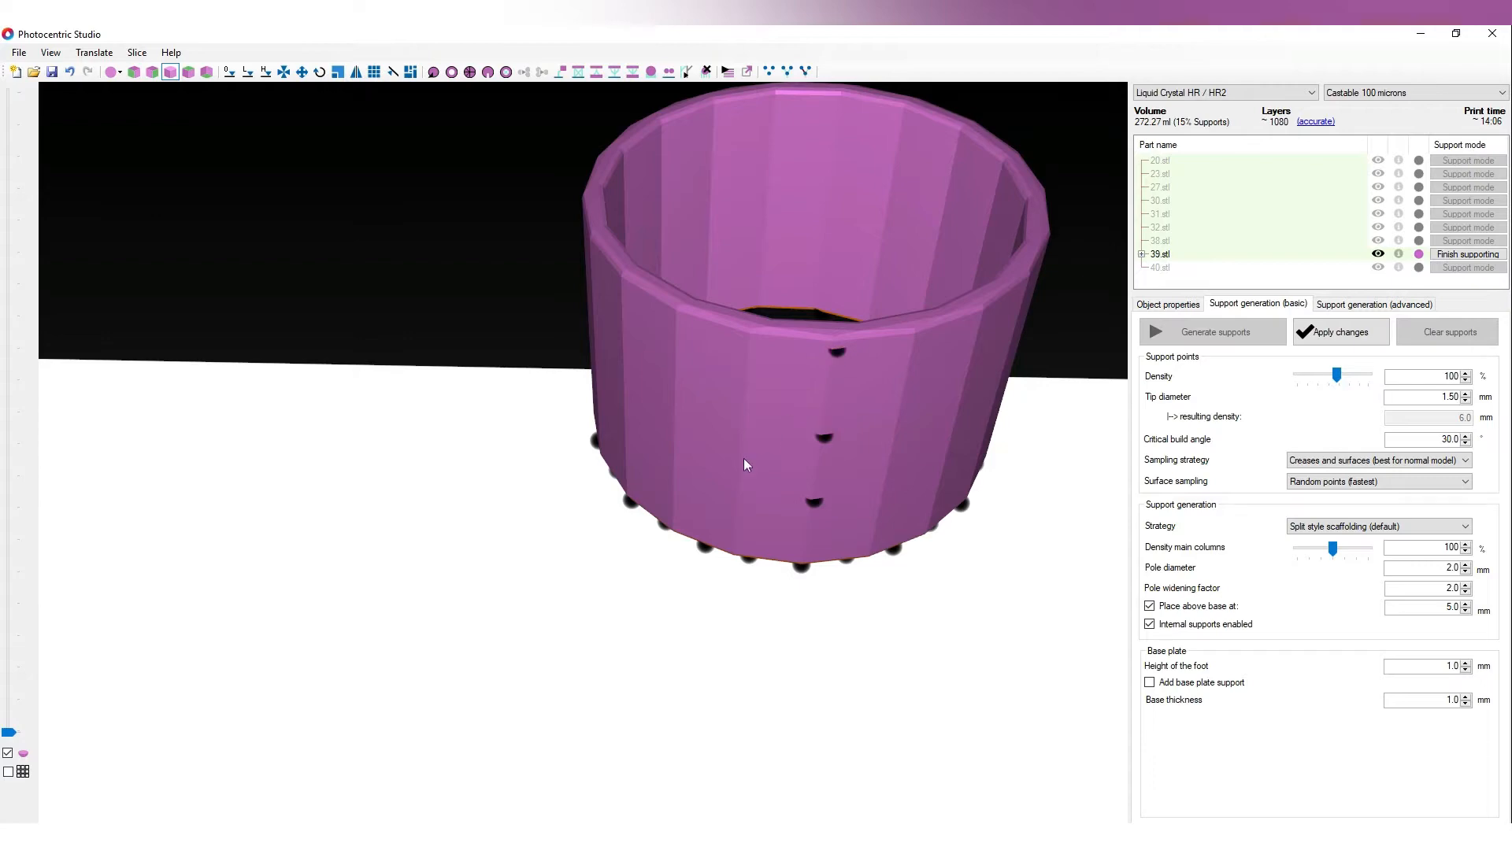
{"action": "right_click_drag", "start_coordinate": [1097, 465], "coordinate": [1069, 510]}
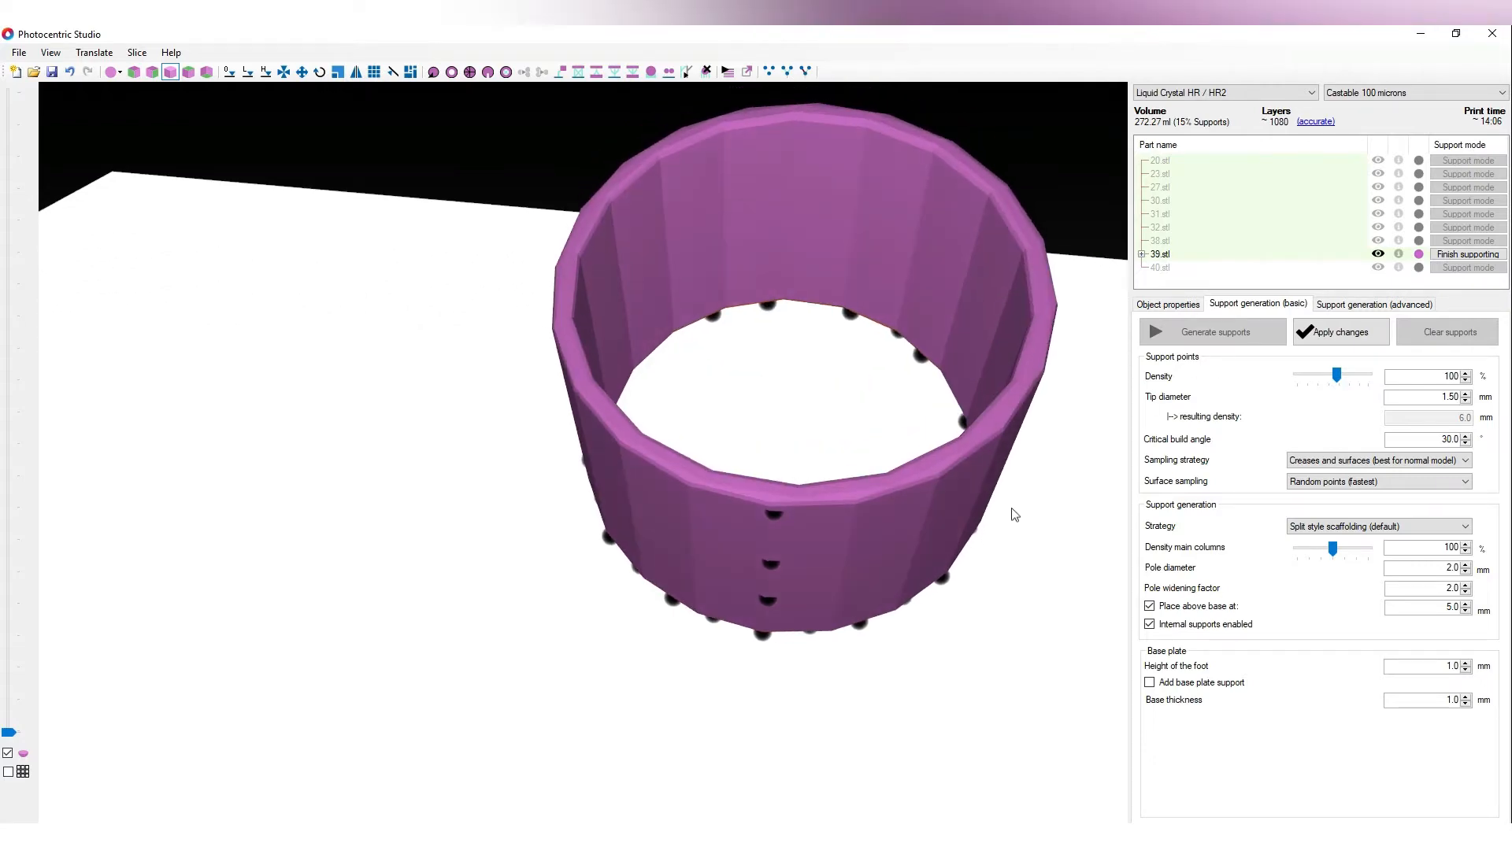
{"action": "left_click", "coordinate": [1352, 334]}
{"action": "right_click_drag", "start_coordinate": [1080, 418], "coordinate": [841, 418]}
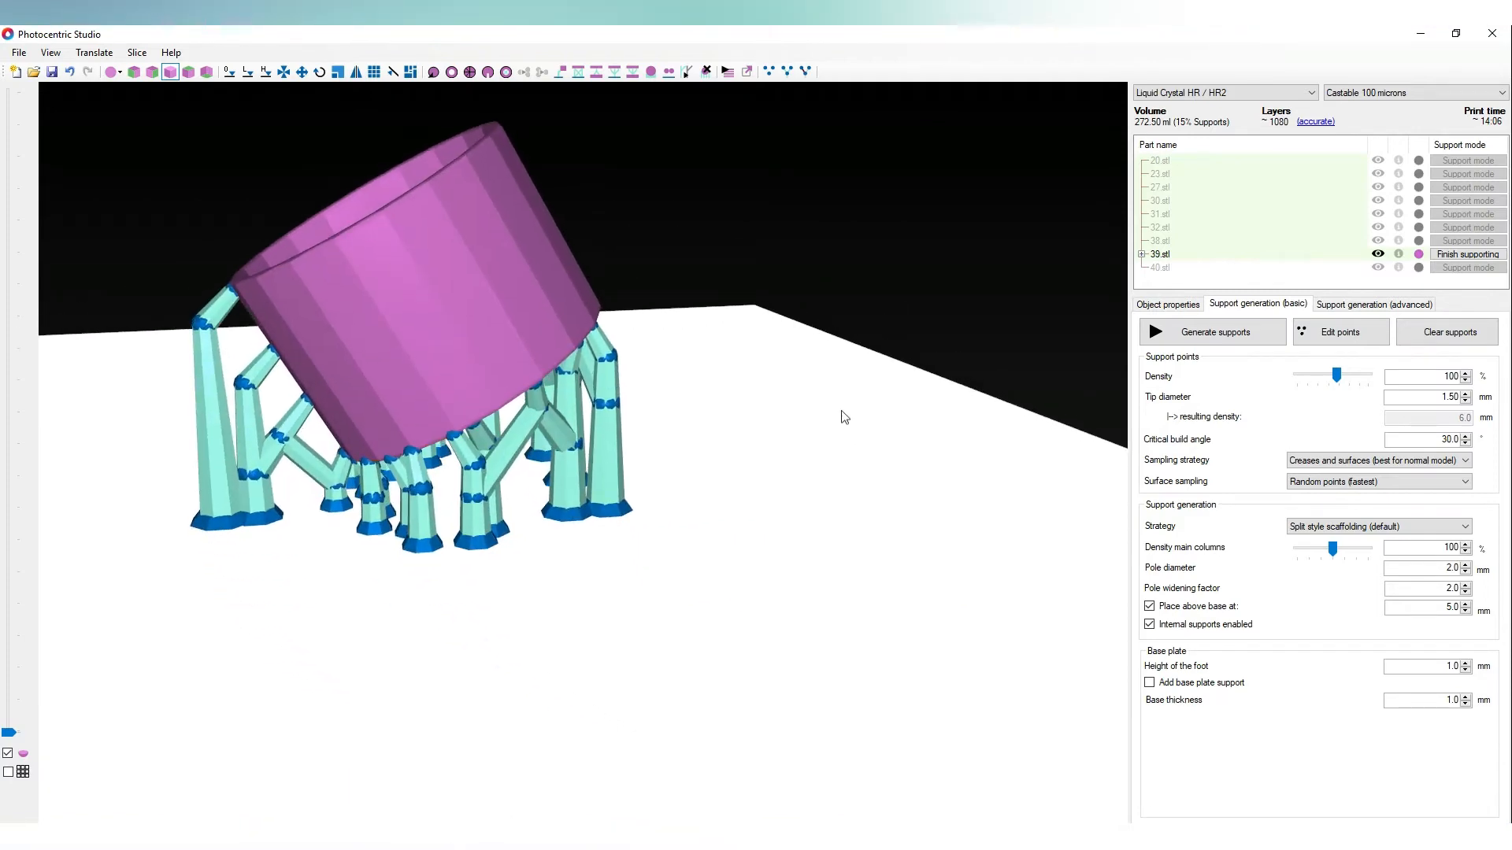
{"action": "left_click", "coordinate": [1470, 255]}
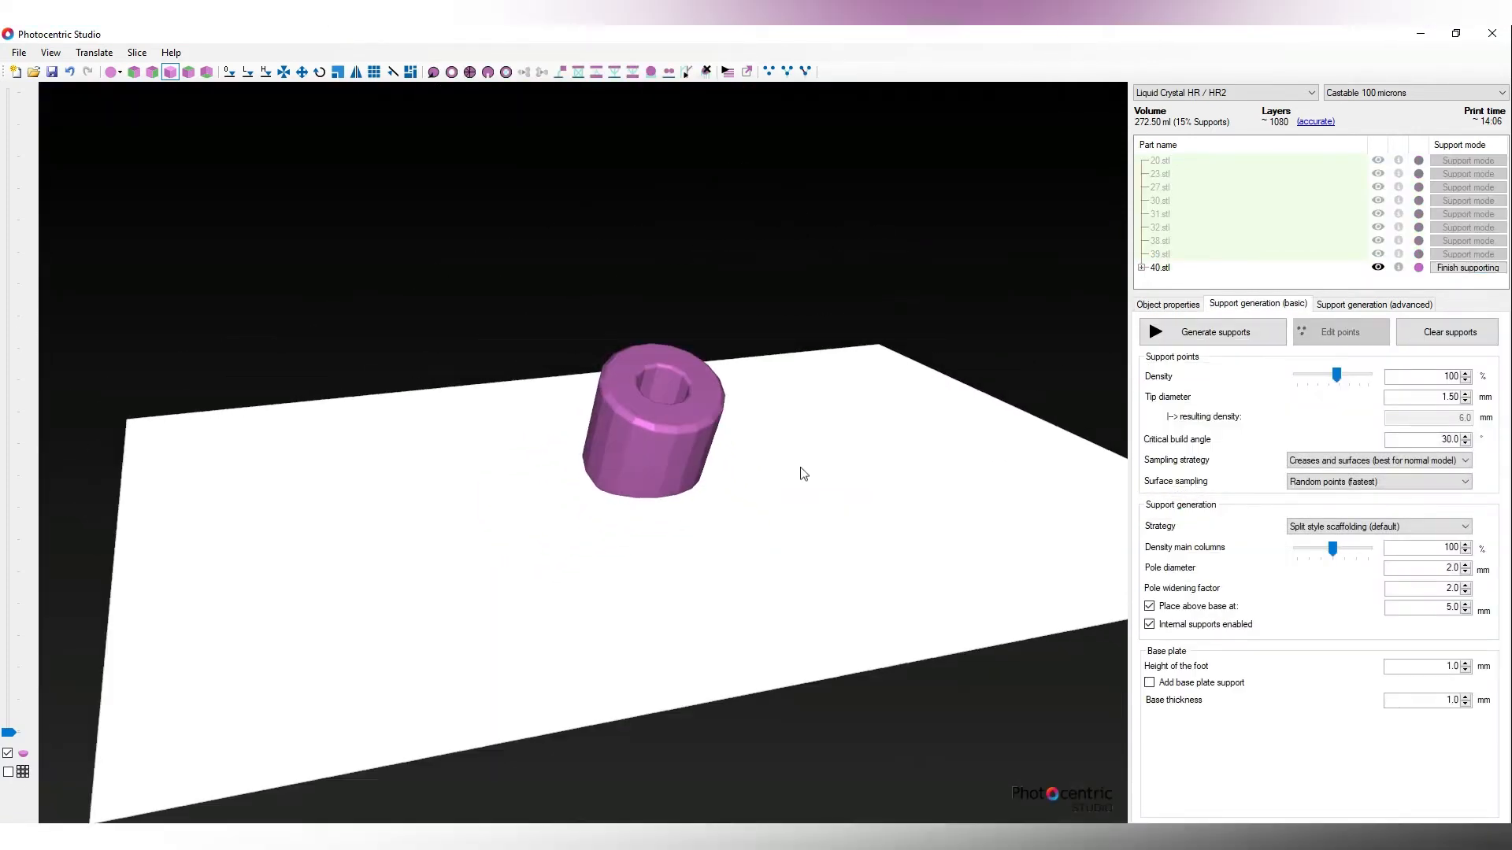
Step: Generate supports for 40.stl at 100% point density with a 1.50 mm tip diameter
{"action": "left_click", "coordinate": [1179, 335]}
{"action": "right_click_drag", "start_coordinate": [1009, 381], "coordinate": [842, 345]}
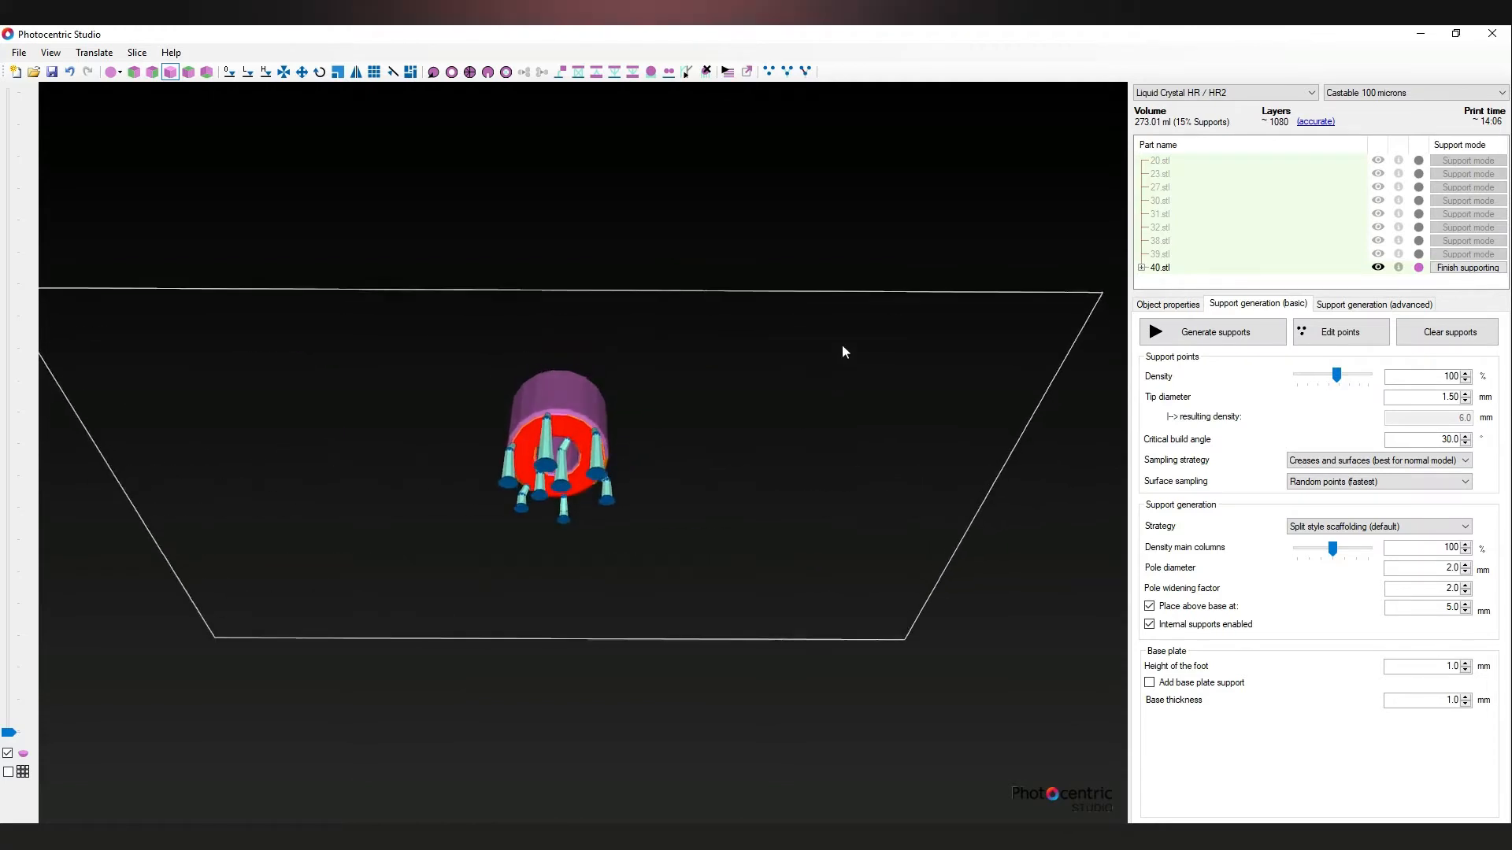
{"action": "scroll", "coordinate": [504, 525], "scroll_direction": "up", "scroll_amount": 7}
{"action": "right_click_drag", "start_coordinate": [688, 586], "coordinate": [706, 522]}
{"action": "middle_click_drag", "start_coordinate": [815, 473], "coordinate": [748, 815]}
Step: Edit the support points of 40.stl, adding points across the red ring-shaped underside and around its central hole, and apply the changes
{"action": "left_click", "coordinate": [1341, 332]}
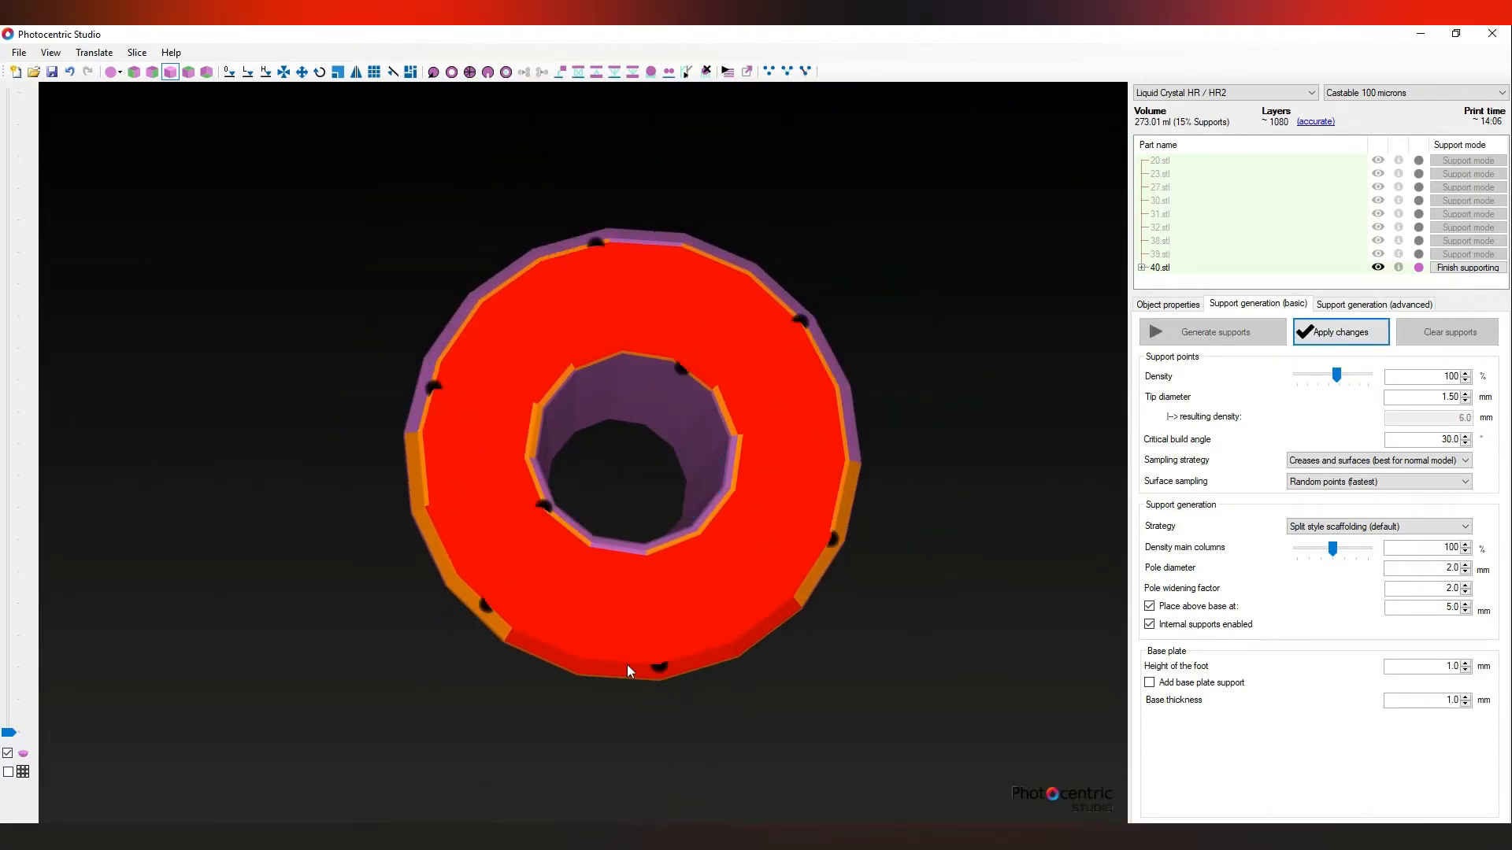
{"action": "left_click", "coordinate": [577, 649]}
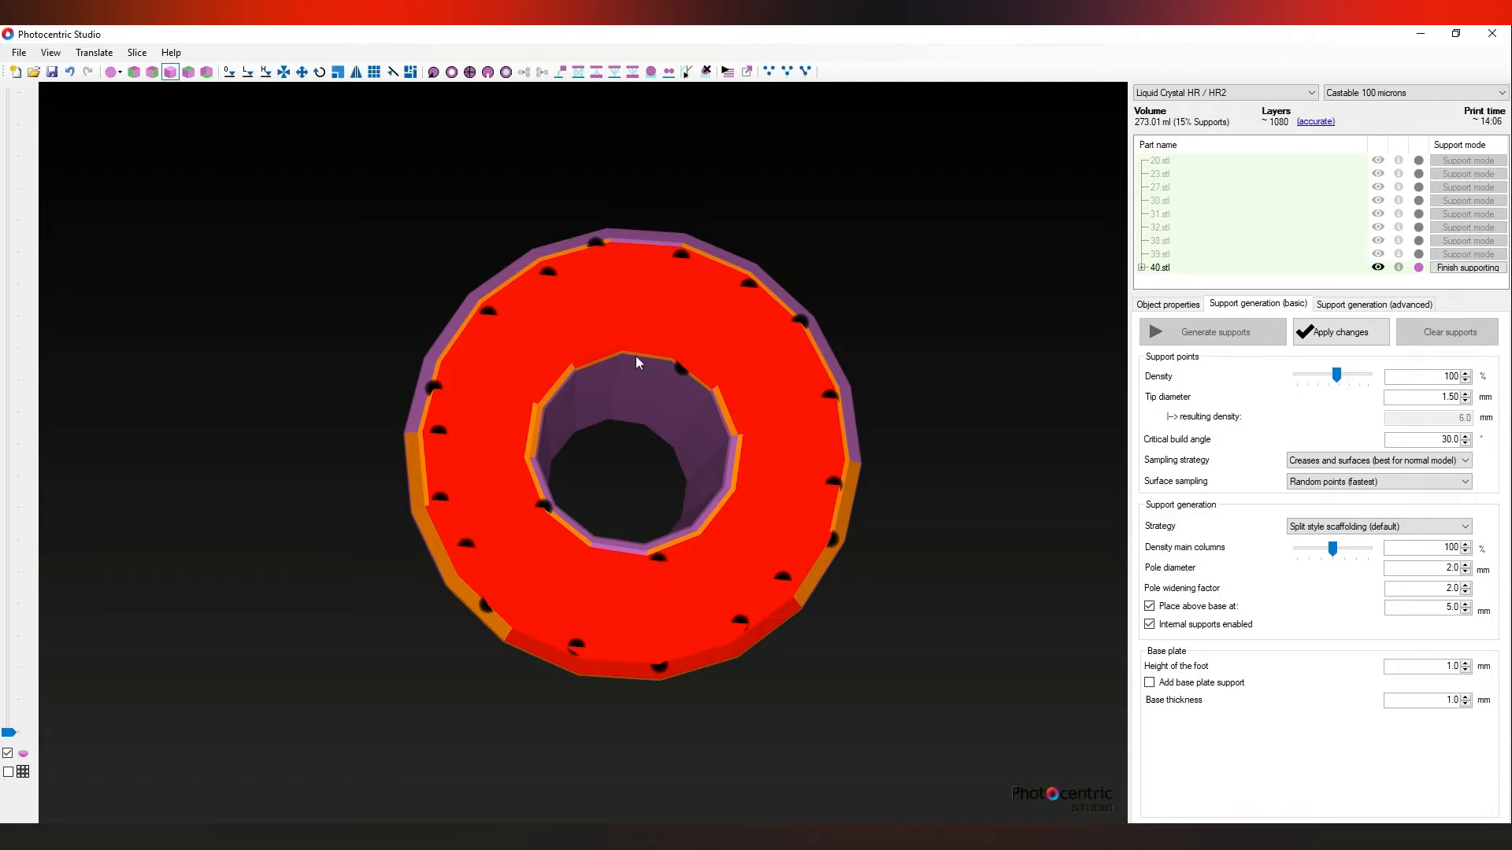
{"action": "left_click", "coordinate": [520, 418]}
{"action": "left_click", "coordinate": [1328, 343]}
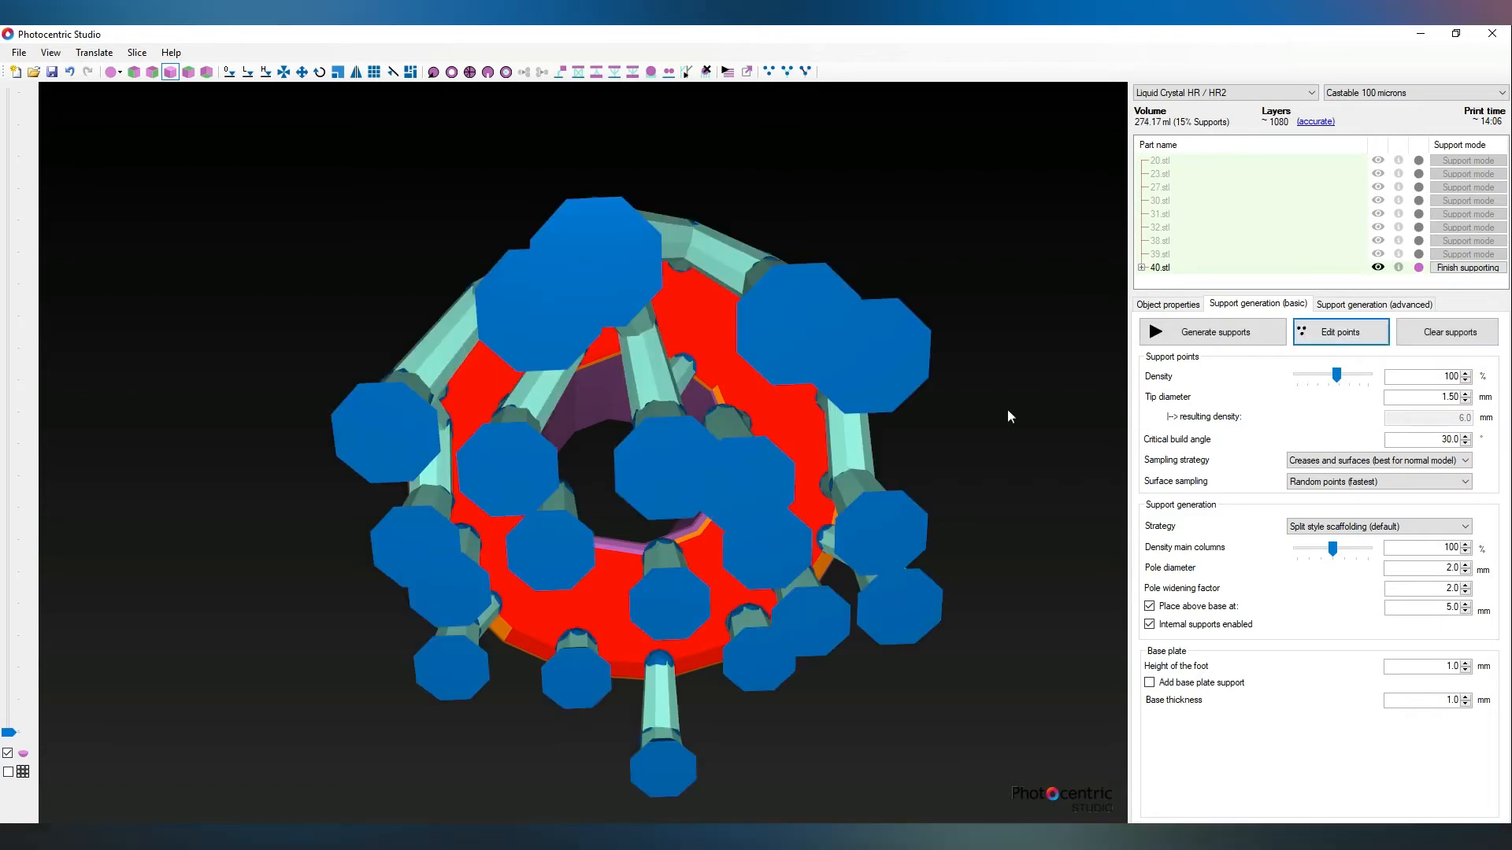
Step: Add two support points up the outer side wall of 40.stl and apply the changes
{"action": "right_click_drag", "start_coordinate": [1008, 410], "coordinate": [540, 474]}
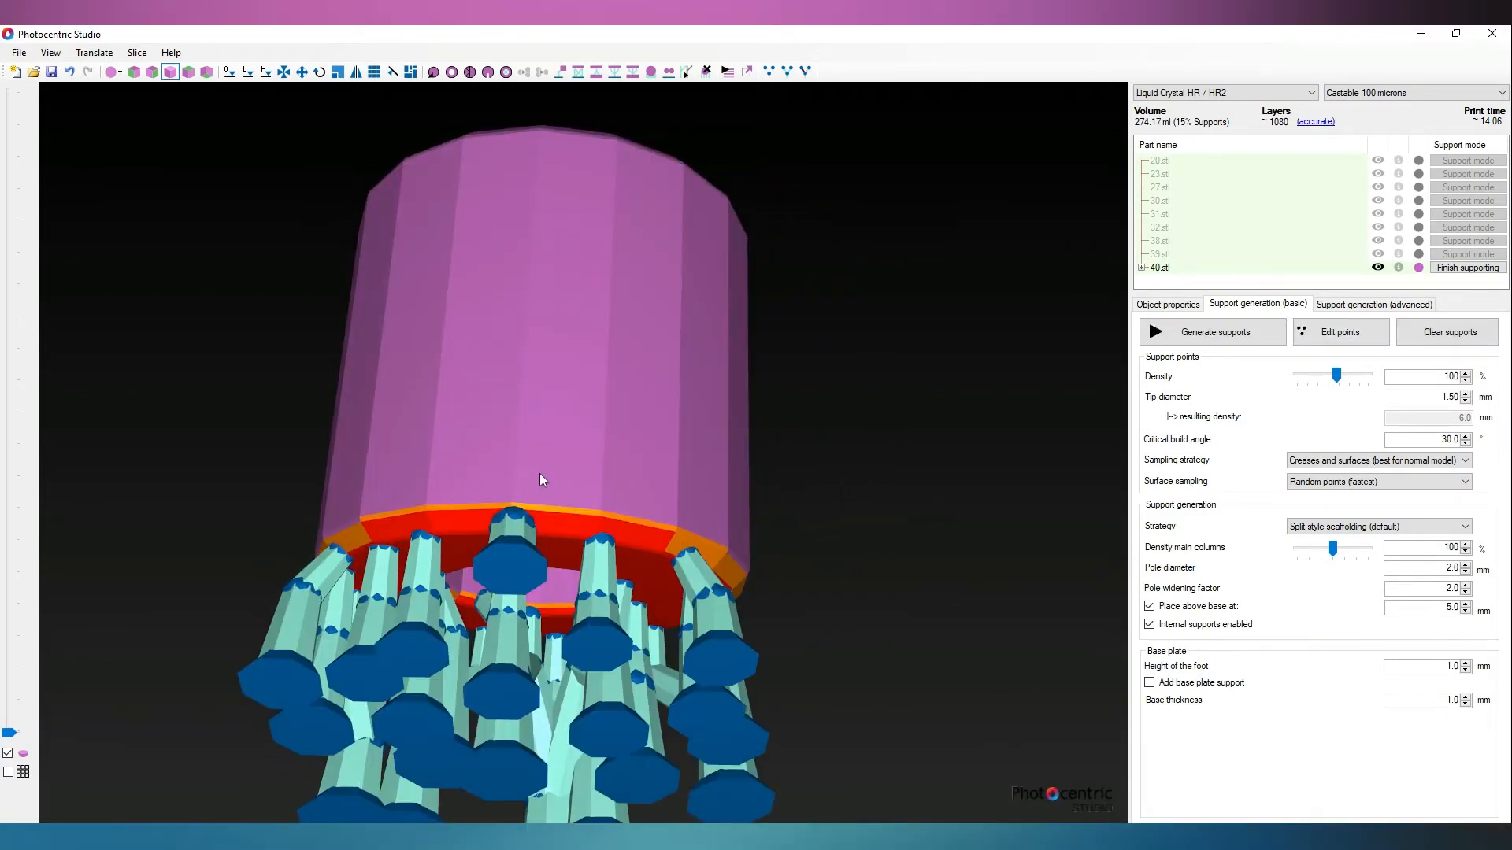
{"action": "left_click", "coordinate": [1344, 330]}
{"action": "right_click_drag", "start_coordinate": [984, 464], "coordinate": [543, 379]}
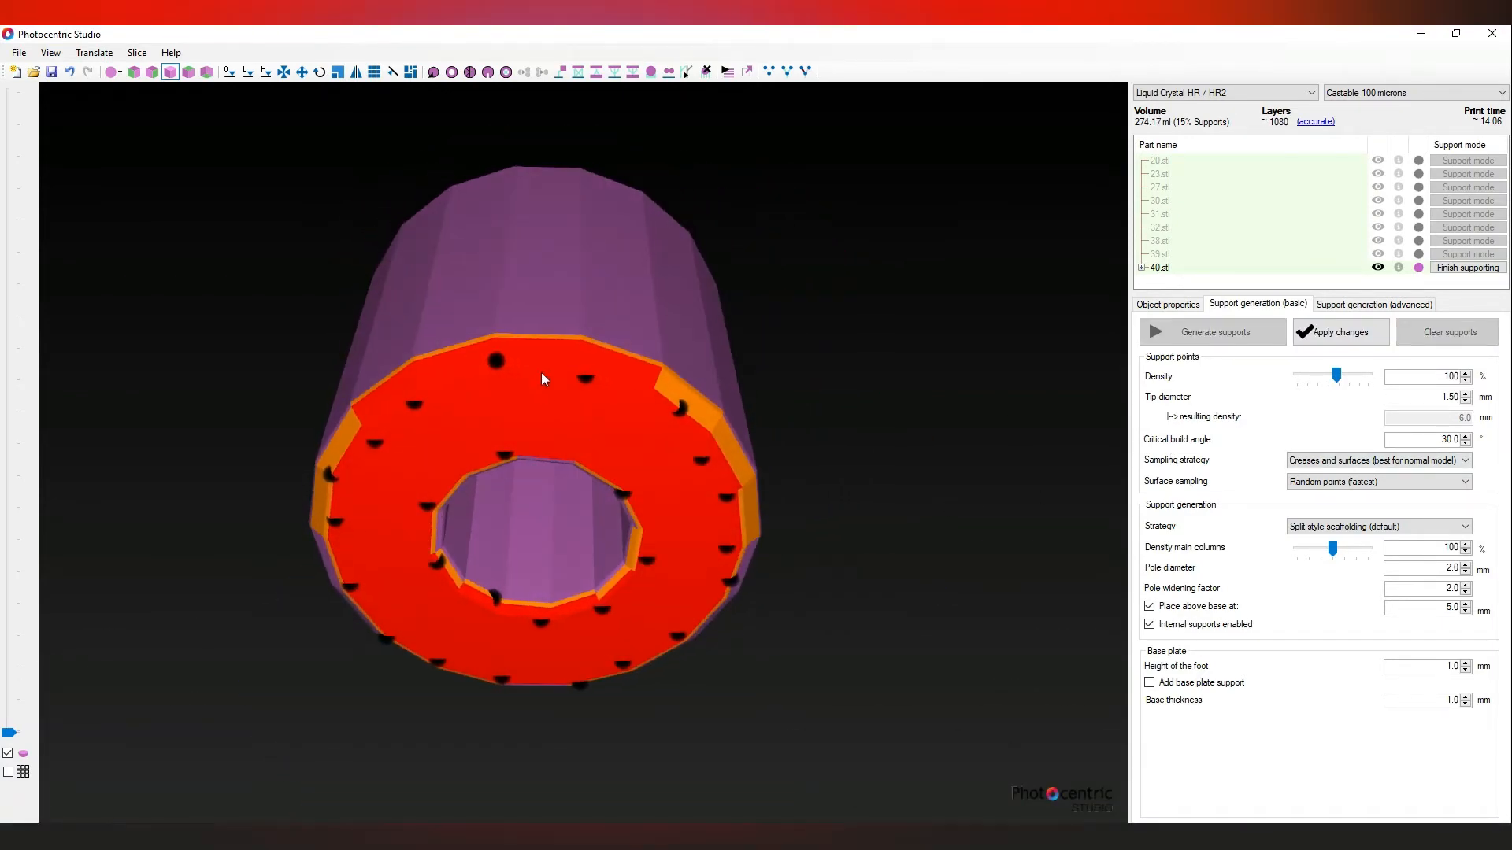
{"action": "right_click_drag", "start_coordinate": [884, 356], "coordinate": [521, 445]}
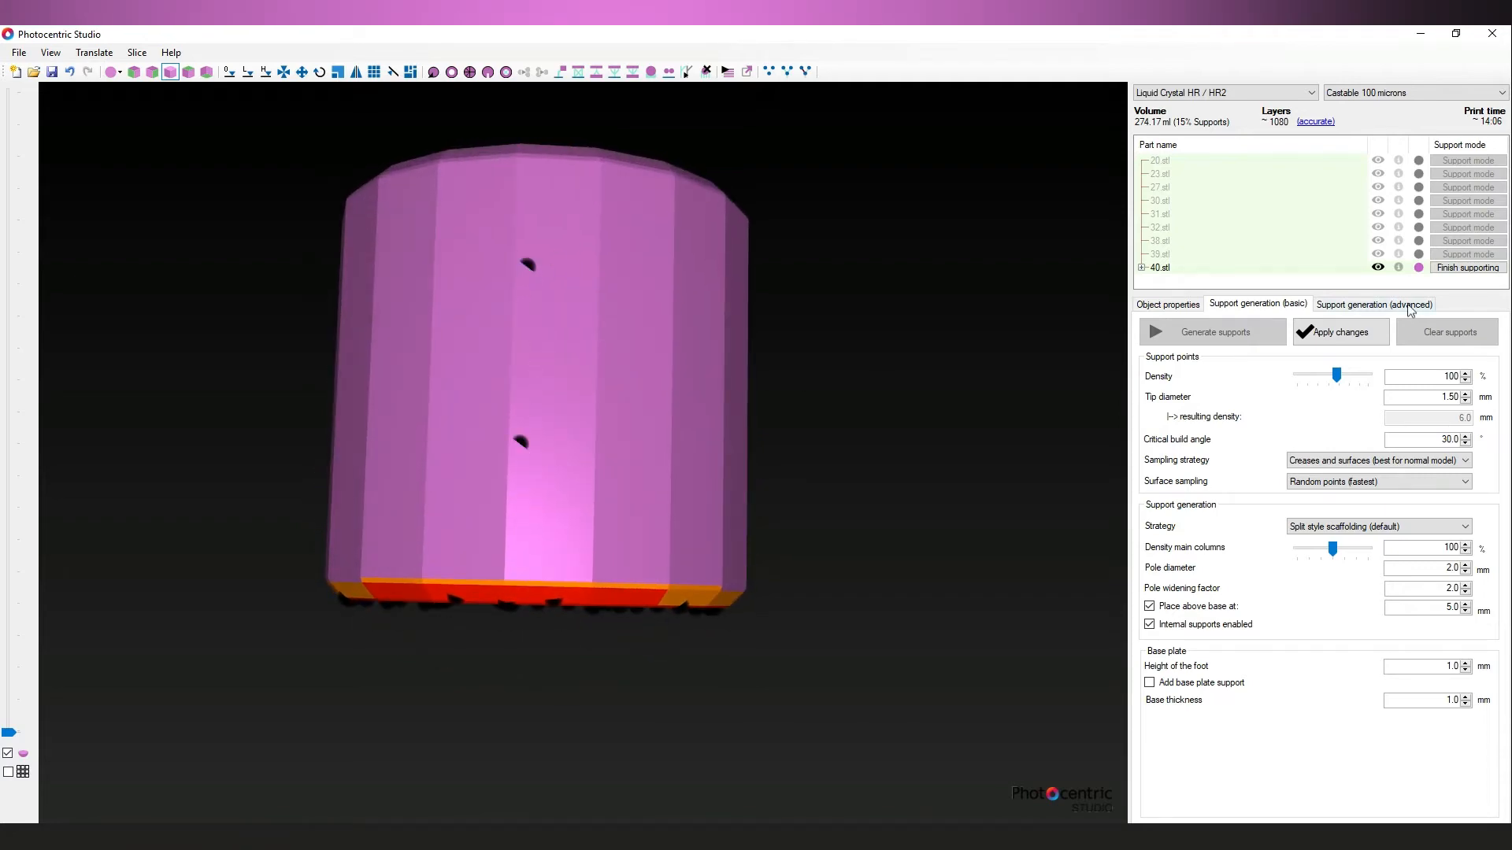
{"action": "left_click", "coordinate": [1341, 331]}
{"action": "right_click_drag", "start_coordinate": [1037, 417], "coordinate": [815, 560]}
{"action": "scroll", "coordinate": [815, 561], "scroll_direction": "down", "scroll_amount": 5}
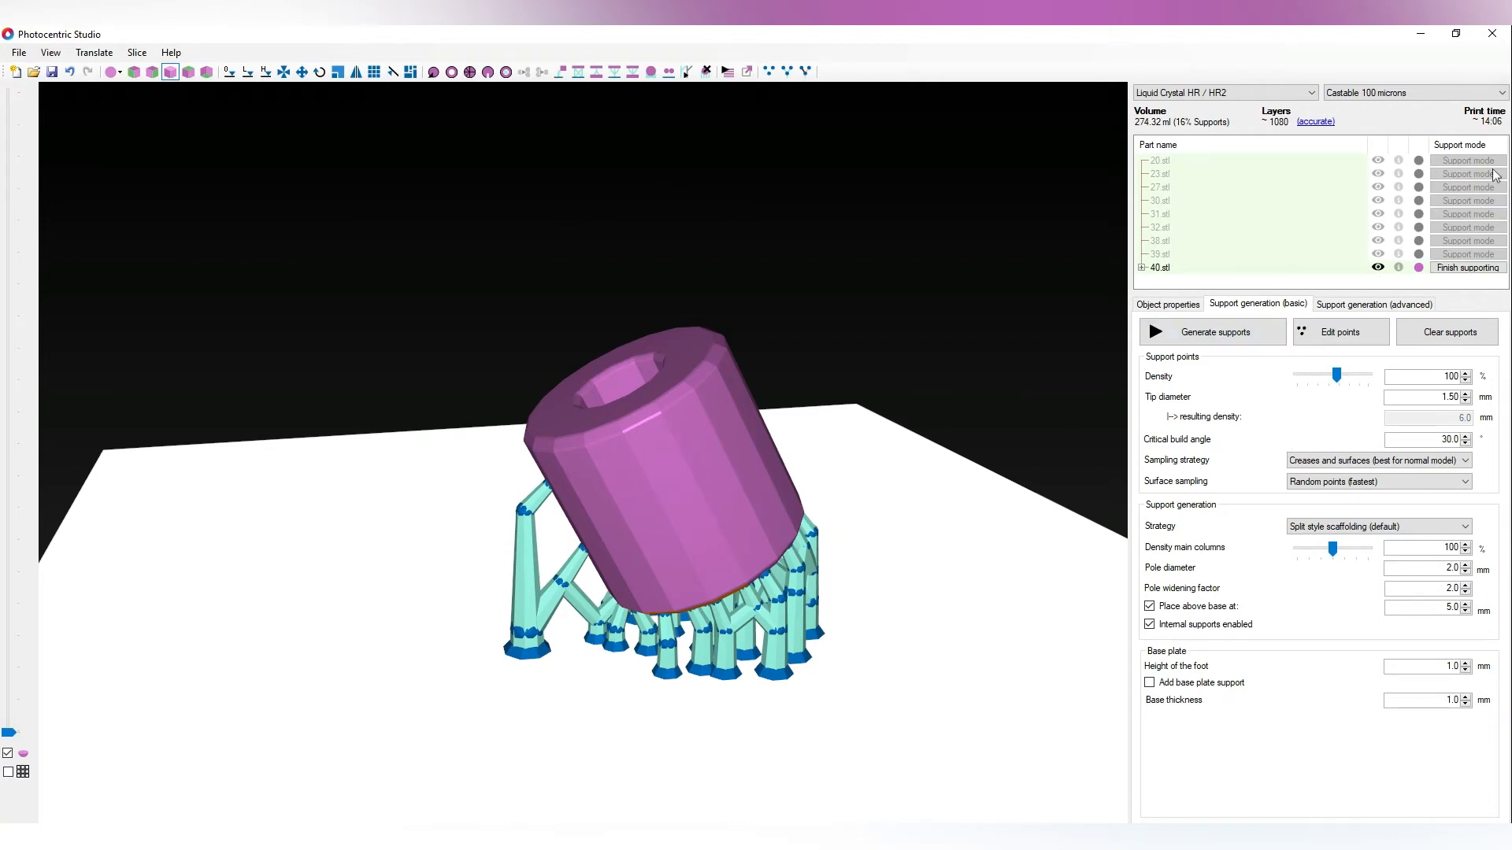
Step: Finish supporting 40.stl and shift 27.stl slightly across the platform, away from the large central cylinder
{"action": "left_click", "coordinate": [1468, 268]}
{"action": "scroll", "coordinate": [896, 365], "scroll_direction": "down", "scroll_amount": 3}
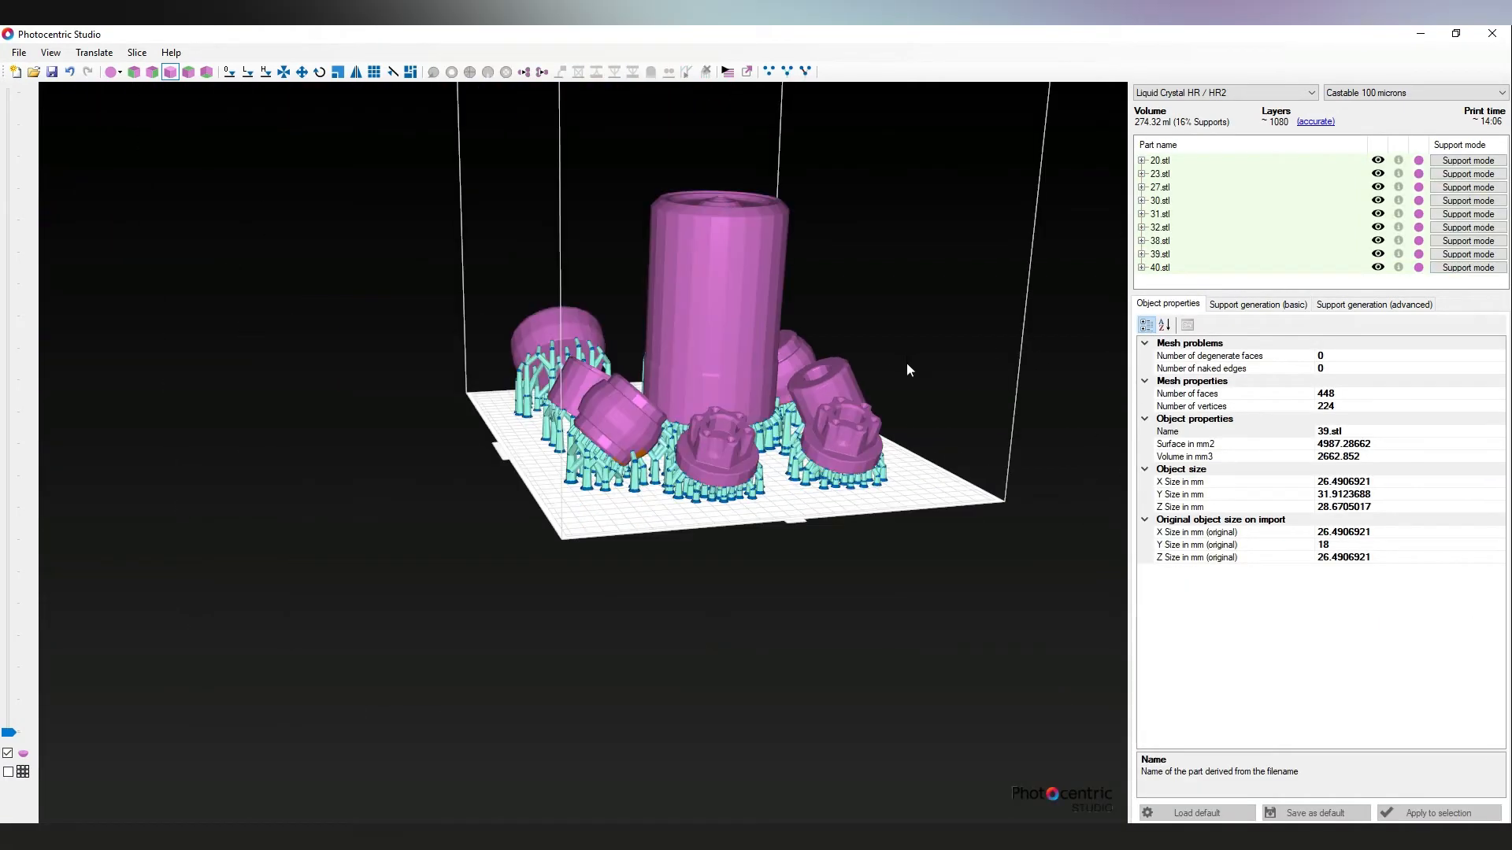
{"action": "right_click_drag", "start_coordinate": [906, 362], "coordinate": [738, 570]}
{"action": "left_click", "coordinate": [750, 574]}
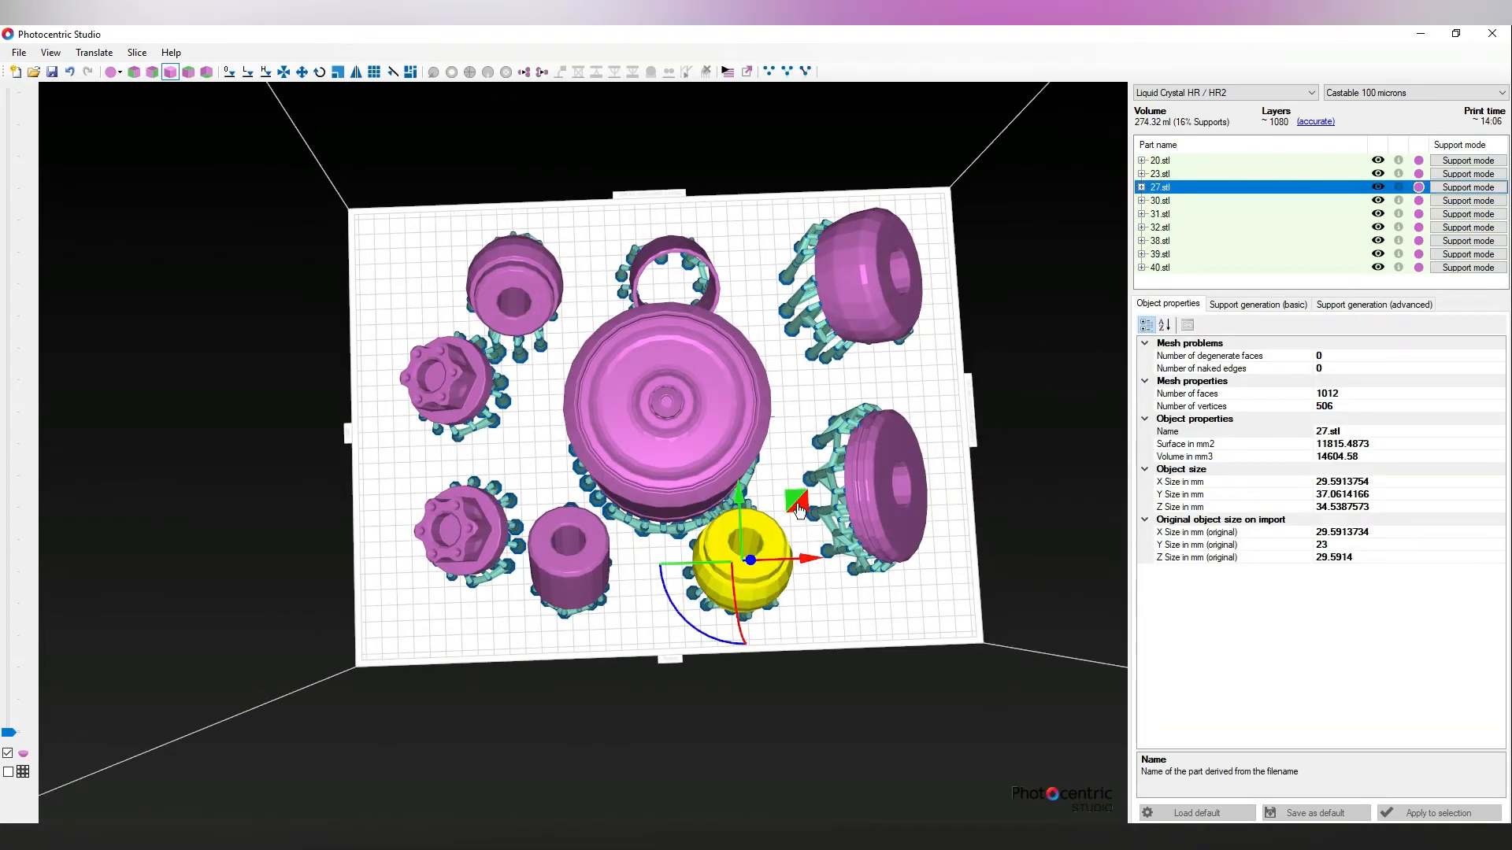
{"action": "left_click_drag", "start_coordinate": [796, 516], "coordinate": [822, 516]}
{"action": "right_click_drag", "start_coordinate": [878, 540], "coordinate": [879, 545]}
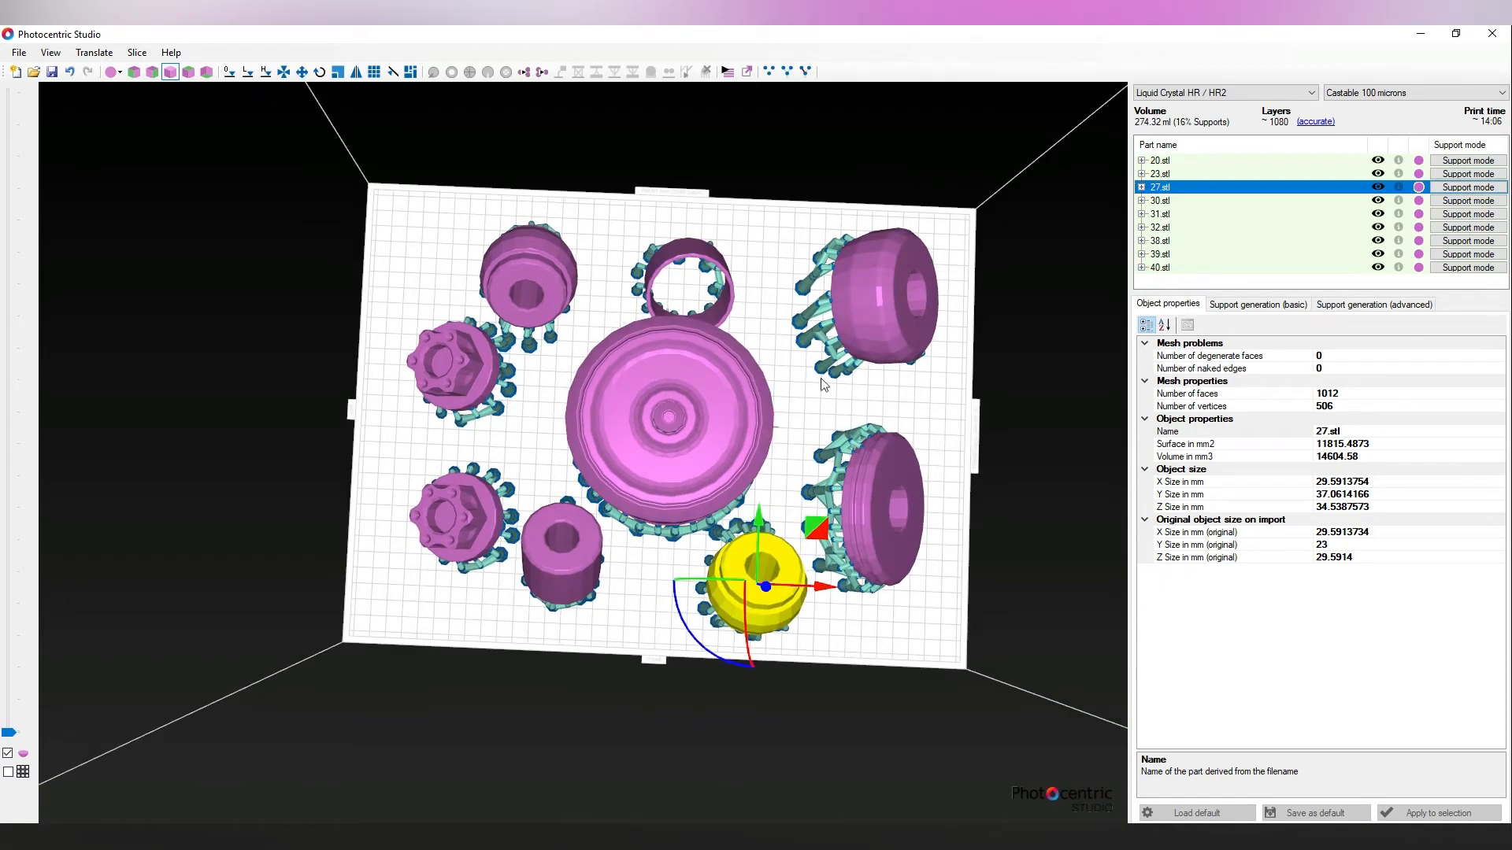
Step: Nudge 39.stl towards the platform's back edge and 31.stl slightly outwards, away from the large central cylinder
{"action": "right_click_drag", "start_coordinate": [821, 378], "coordinate": [819, 385]}
{"action": "left_click", "coordinate": [682, 228]}
{"action": "left_click_drag", "start_coordinate": [679, 214], "coordinate": [681, 198]}
{"action": "right_click_drag", "start_coordinate": [793, 340], "coordinate": [781, 324]}
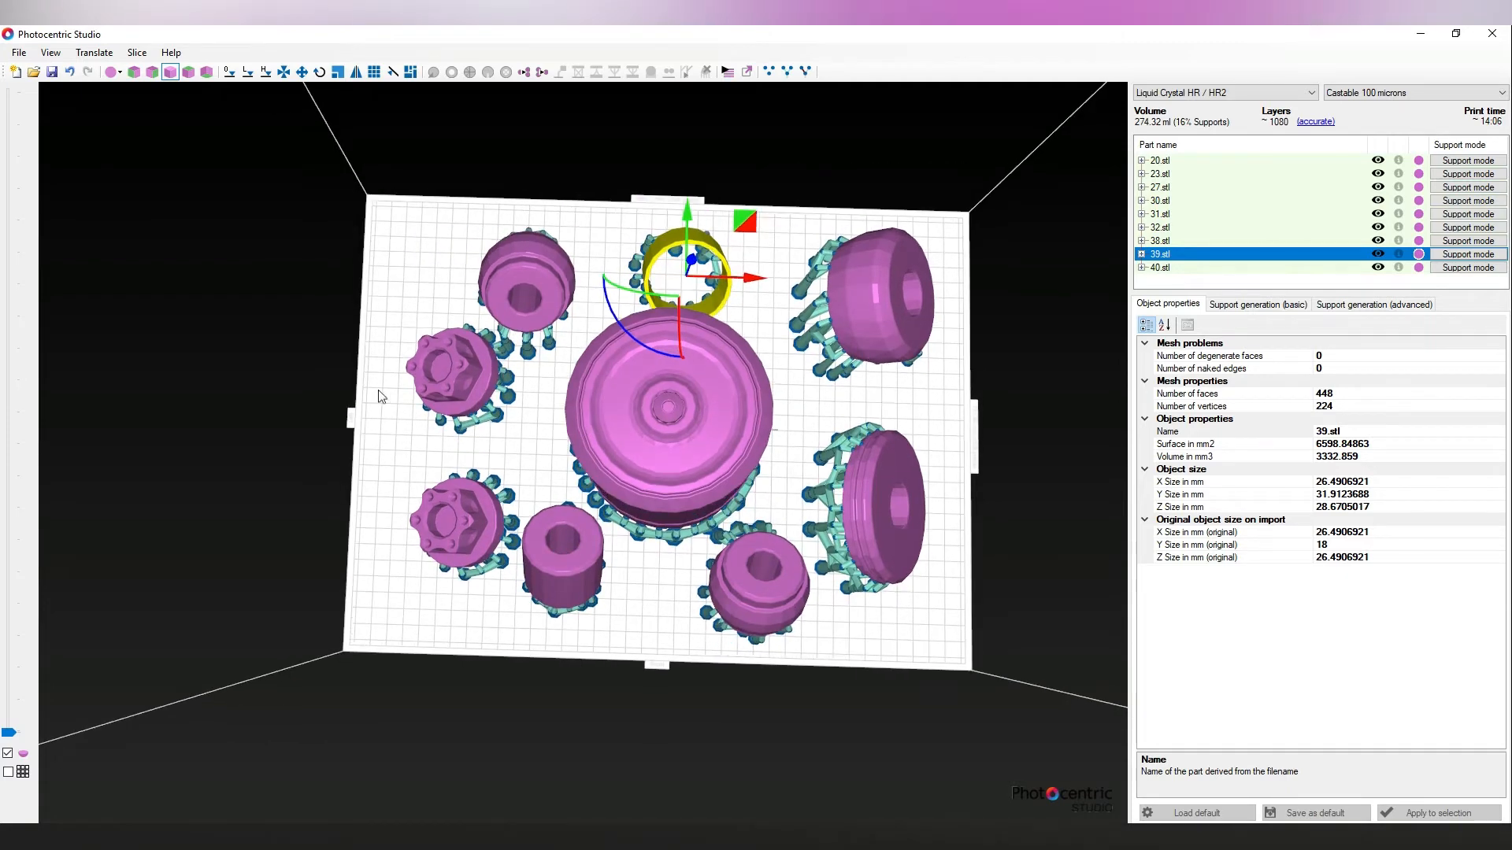
{"action": "left_click", "coordinate": [437, 384]}
{"action": "left_click_drag", "start_coordinate": [510, 316], "coordinate": [492, 330]}
{"action": "left_click", "coordinate": [655, 525]}
{"action": "right_click_drag", "start_coordinate": [656, 524], "coordinate": [1019, 480]}
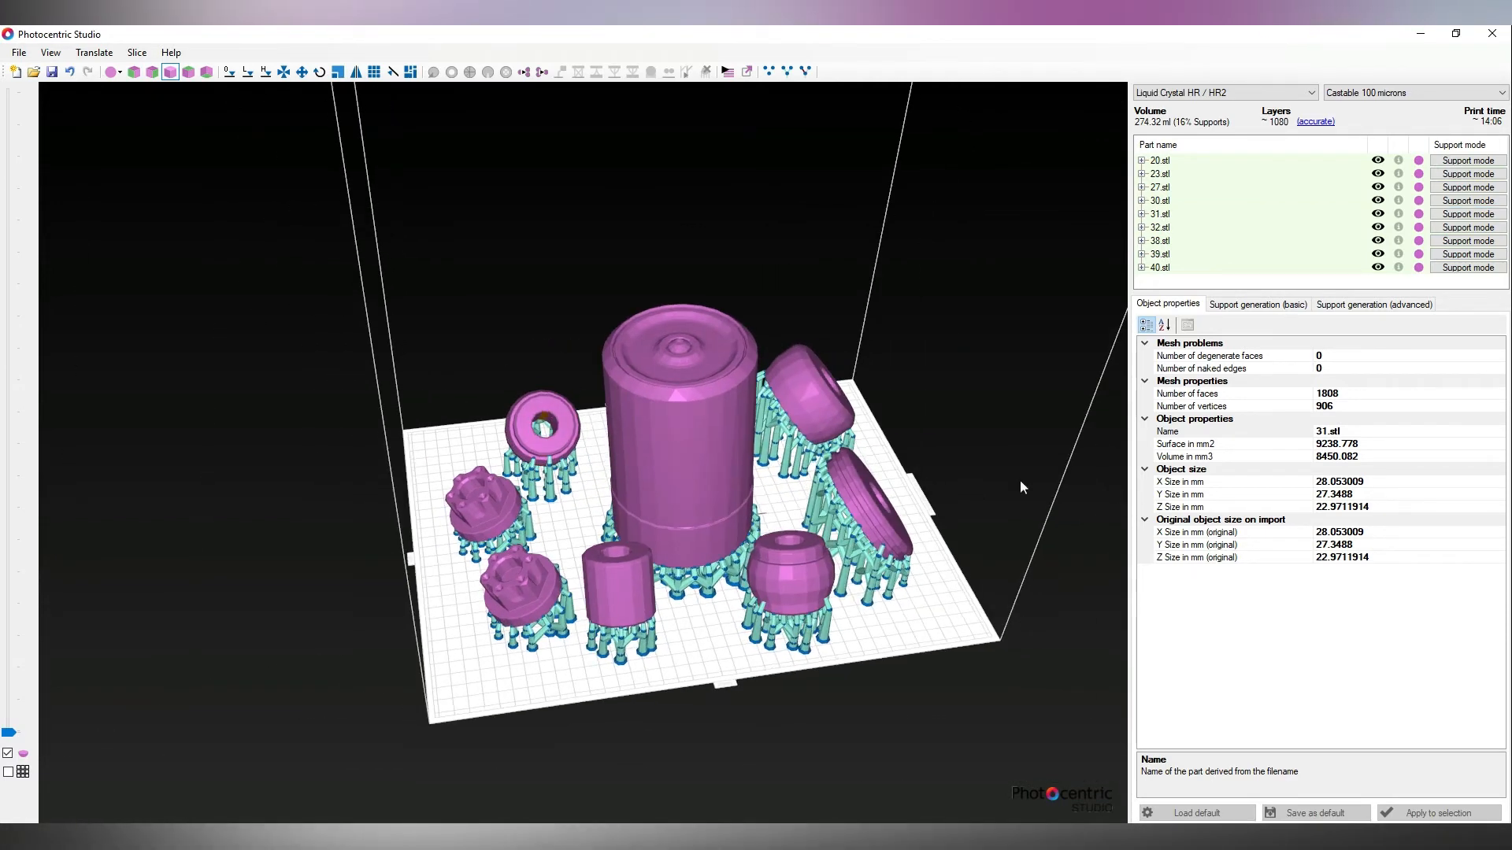
Step: Set the print profile to Colour Resin 50 microns and start the slice export, accepting the proposed destination folder
{"action": "left_click", "coordinate": [1363, 95]}
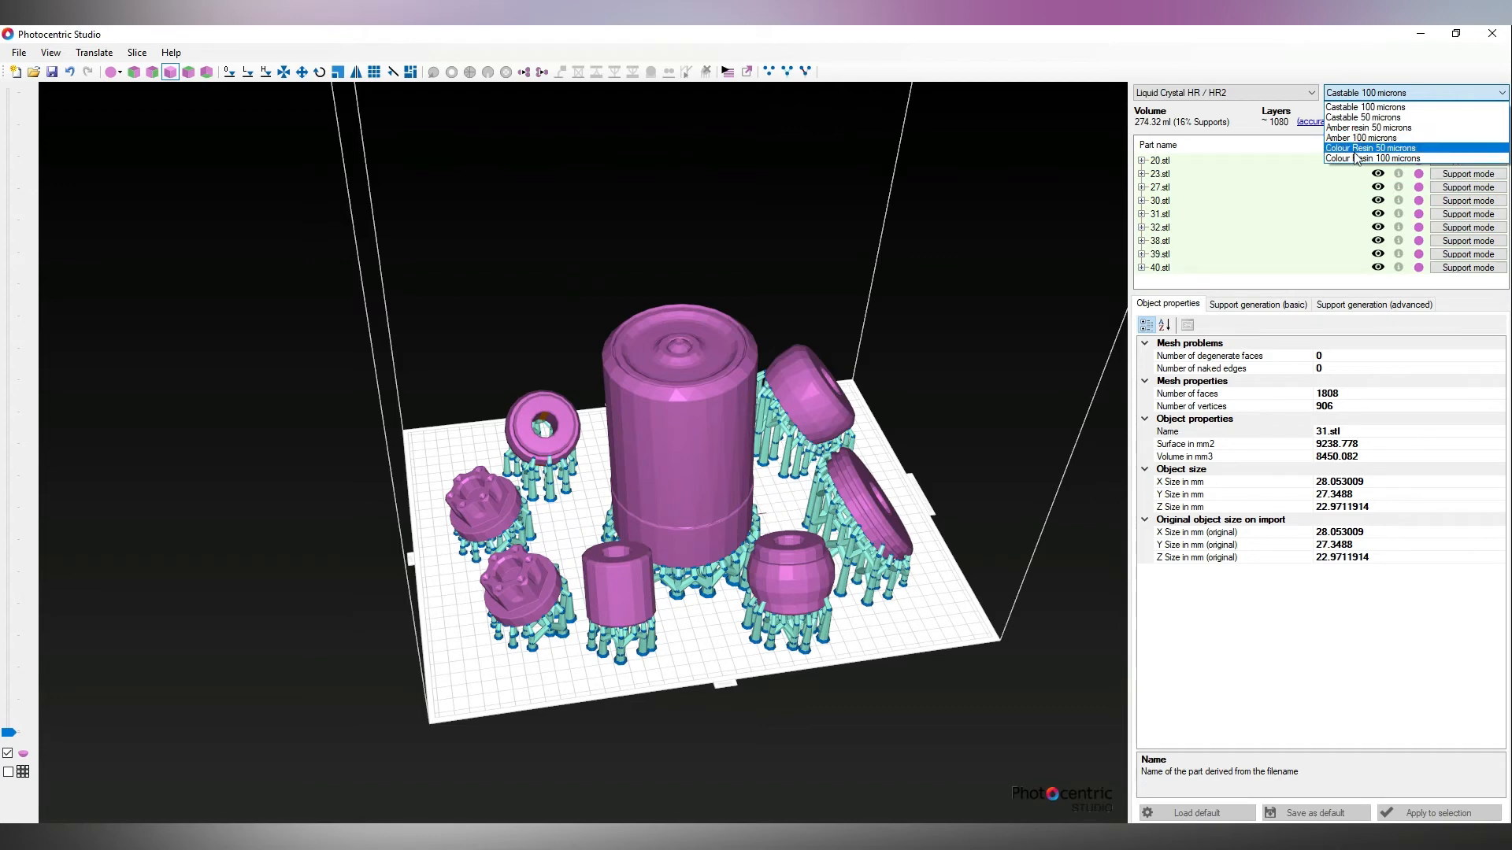
{"action": "left_click", "coordinate": [1355, 149]}
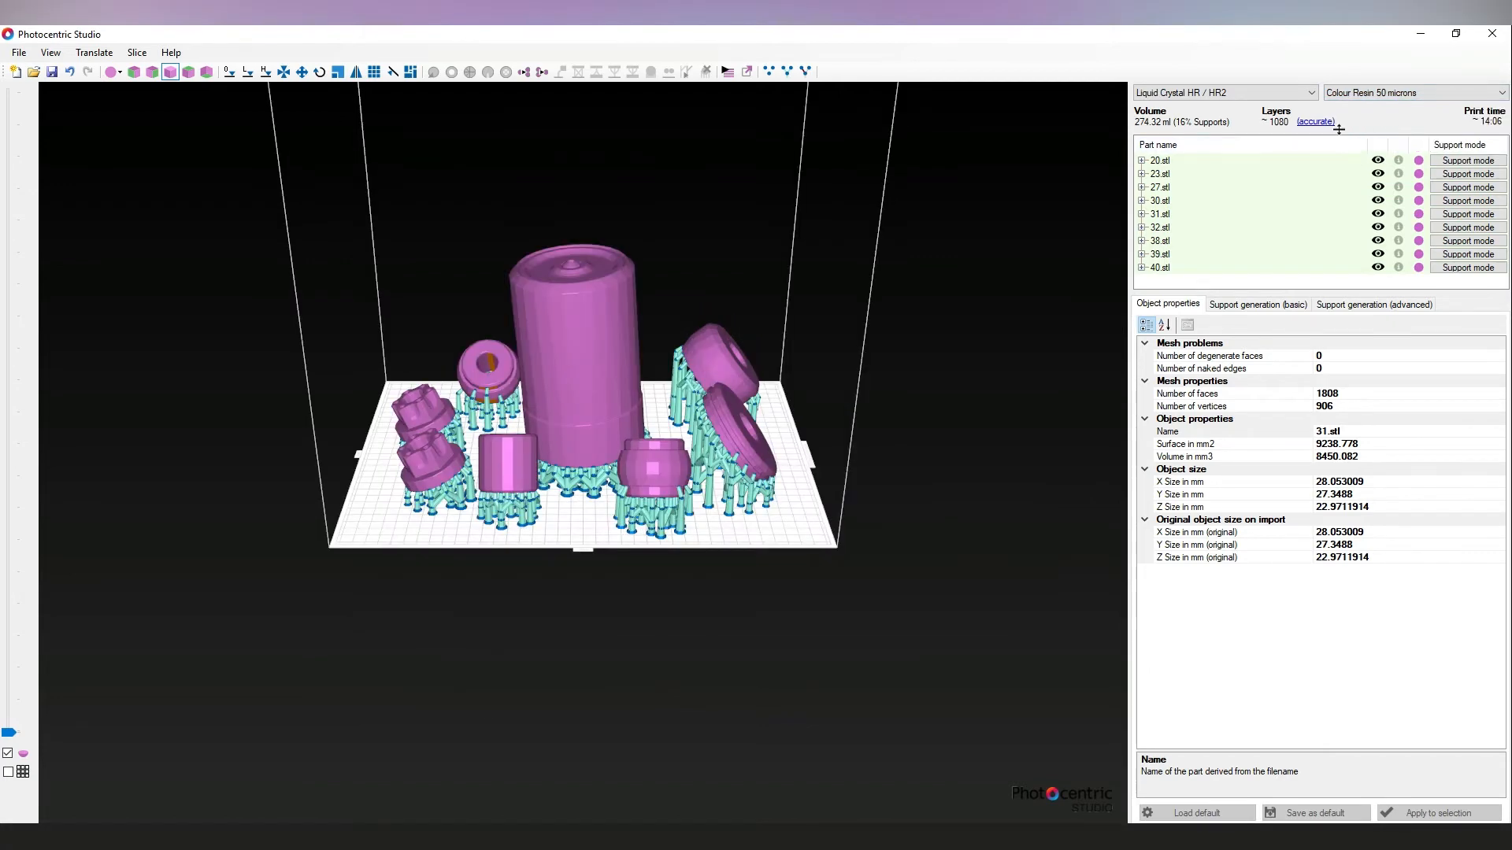
{"action": "left_click", "coordinate": [728, 72]}
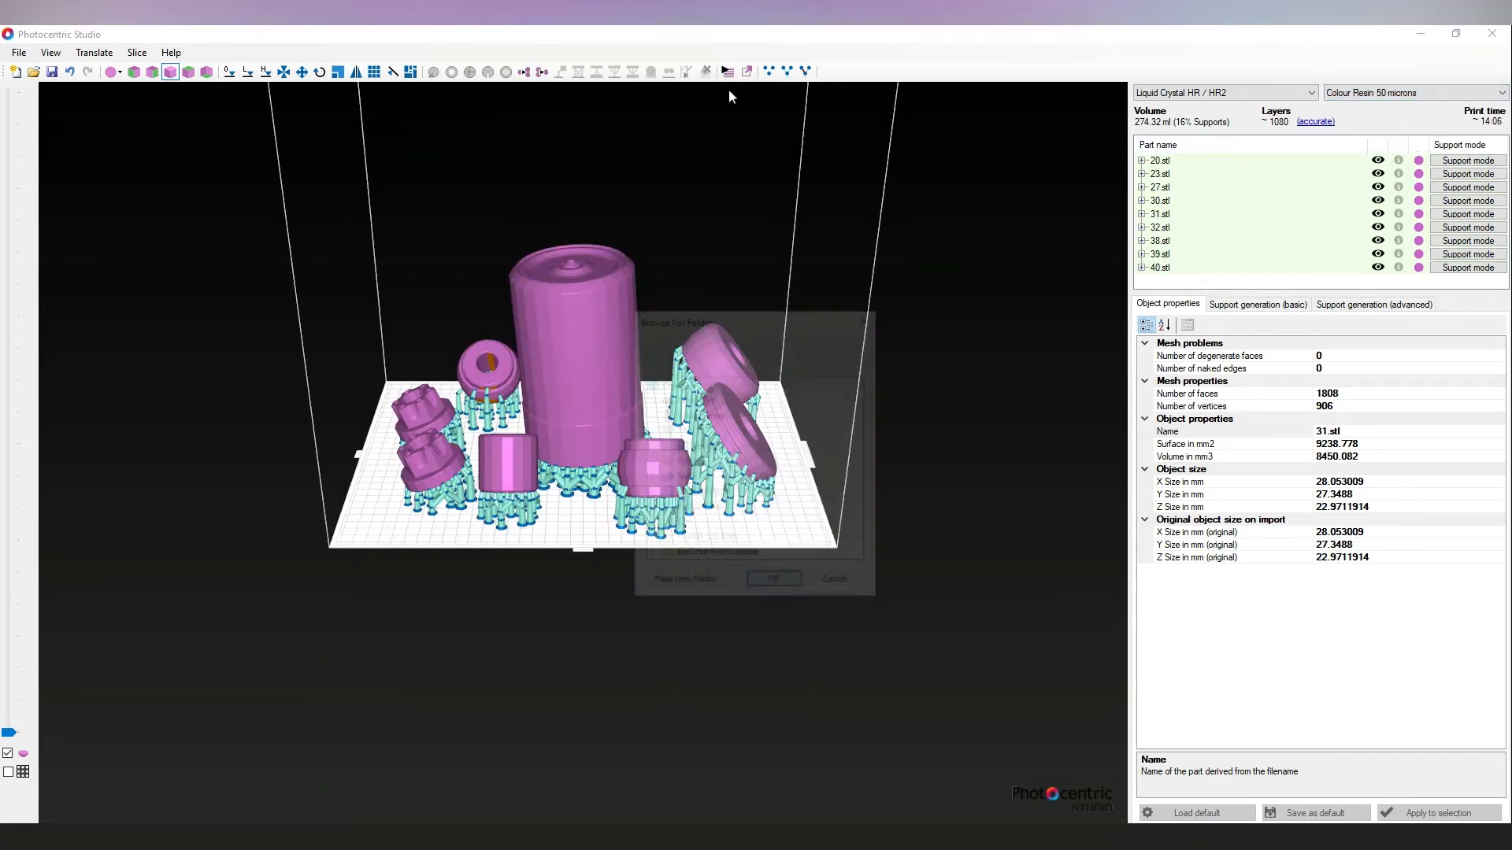
{"action": "left_click", "coordinate": [775, 584]}
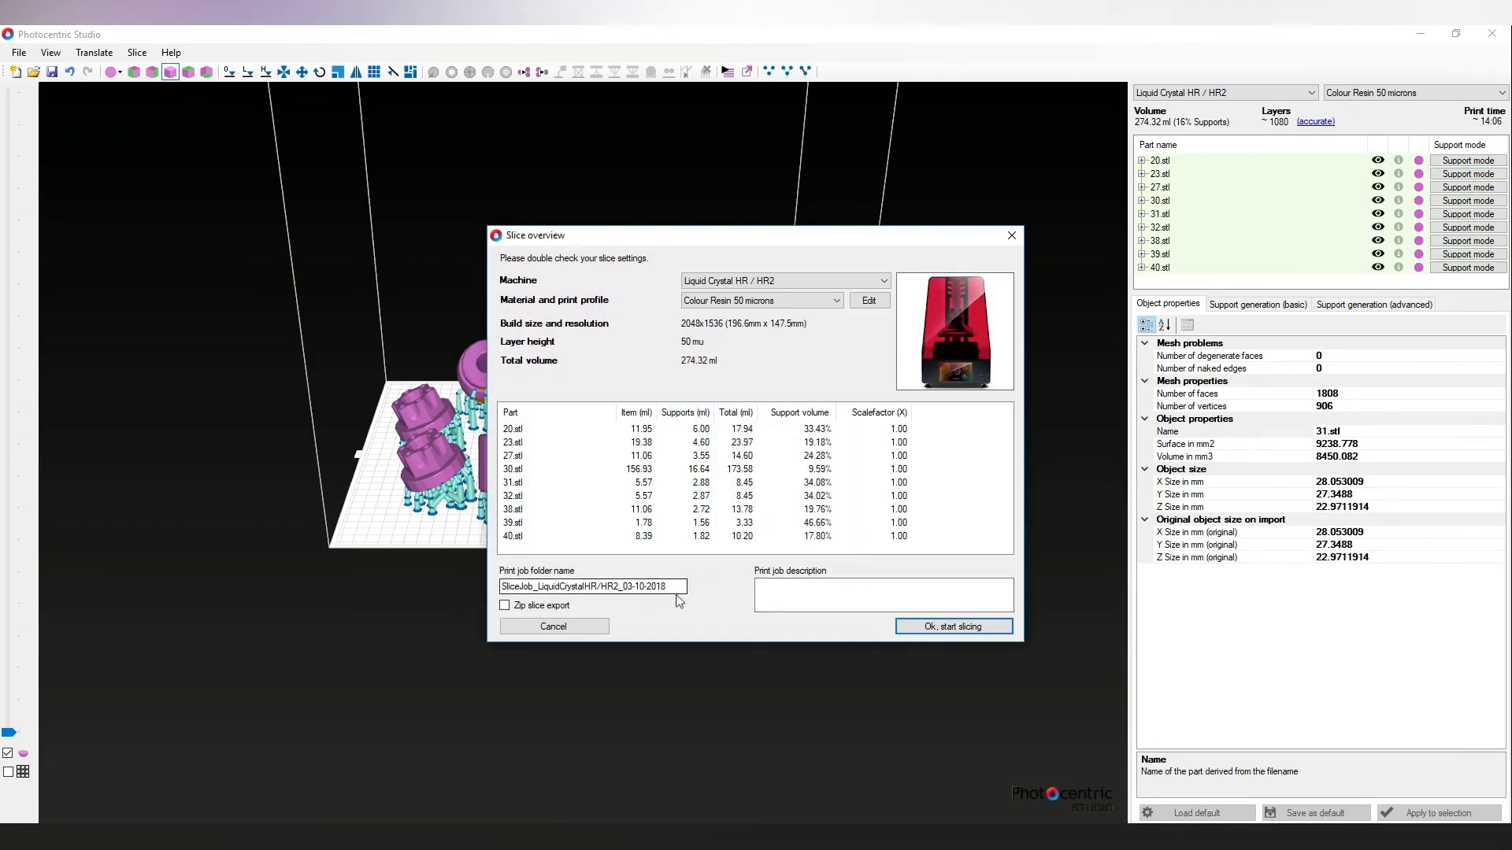
Step: Name the print job folder "Flexible parts motorbike 50um" and start slicing
{"action": "left_click_drag", "start_coordinate": [683, 587], "coordinate": [480, 587]}
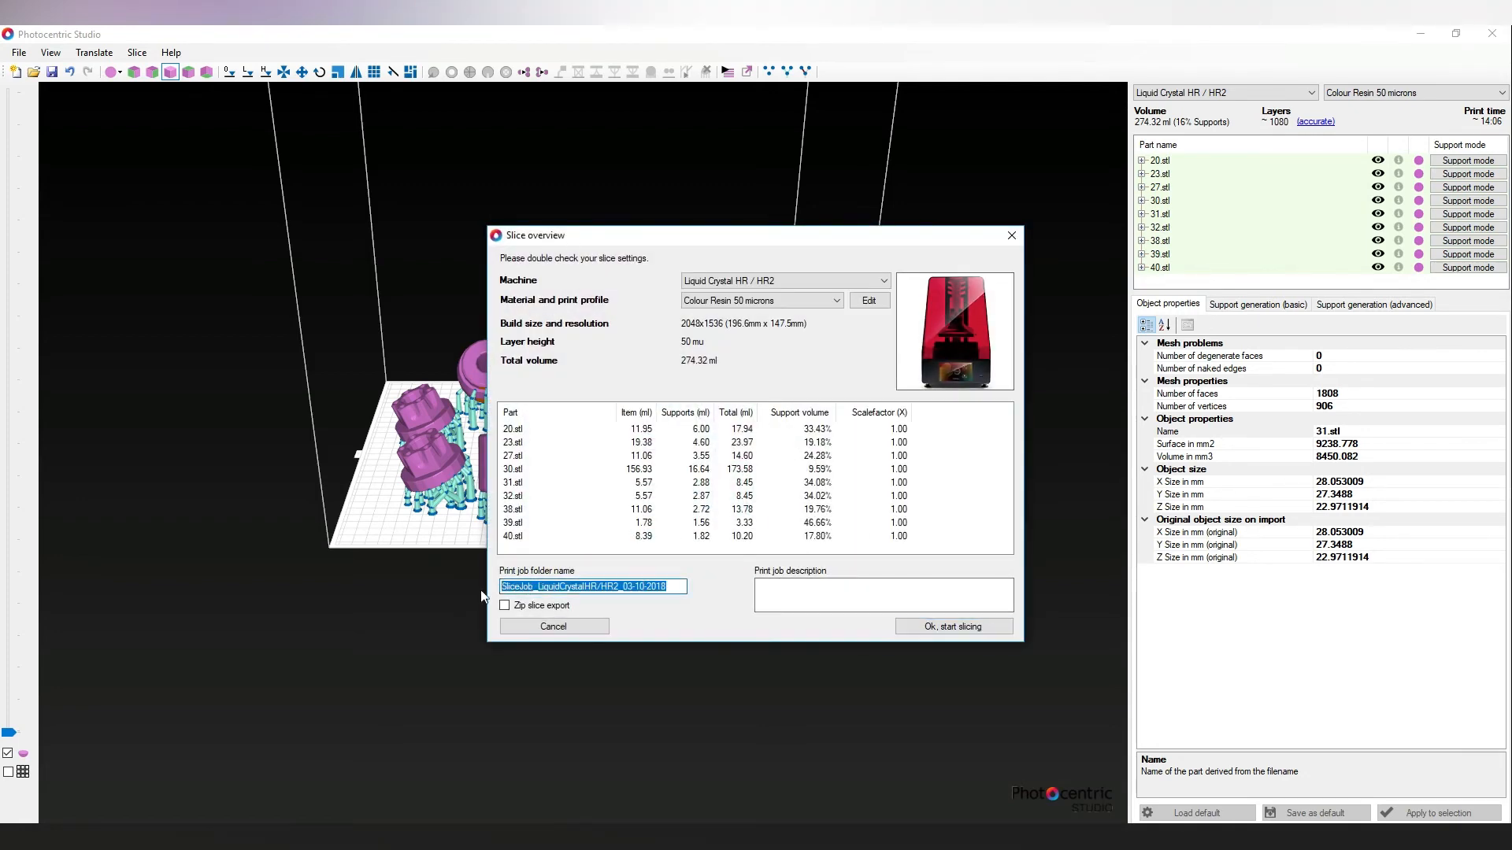
{"action": "type", "text": "Flexible parts motorbike 50um"}
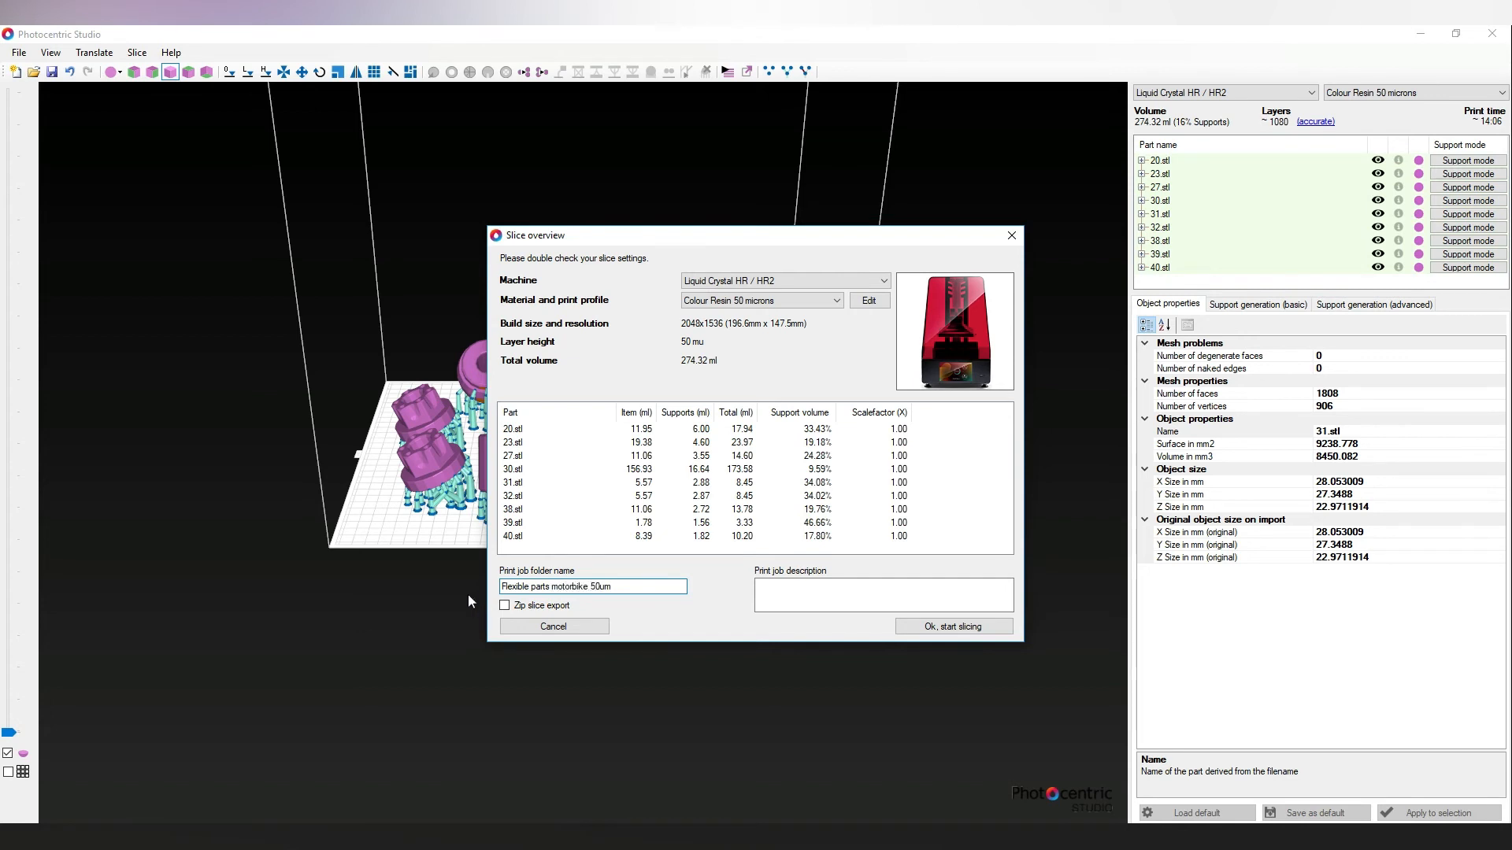
{"action": "left_click", "coordinate": [930, 630]}
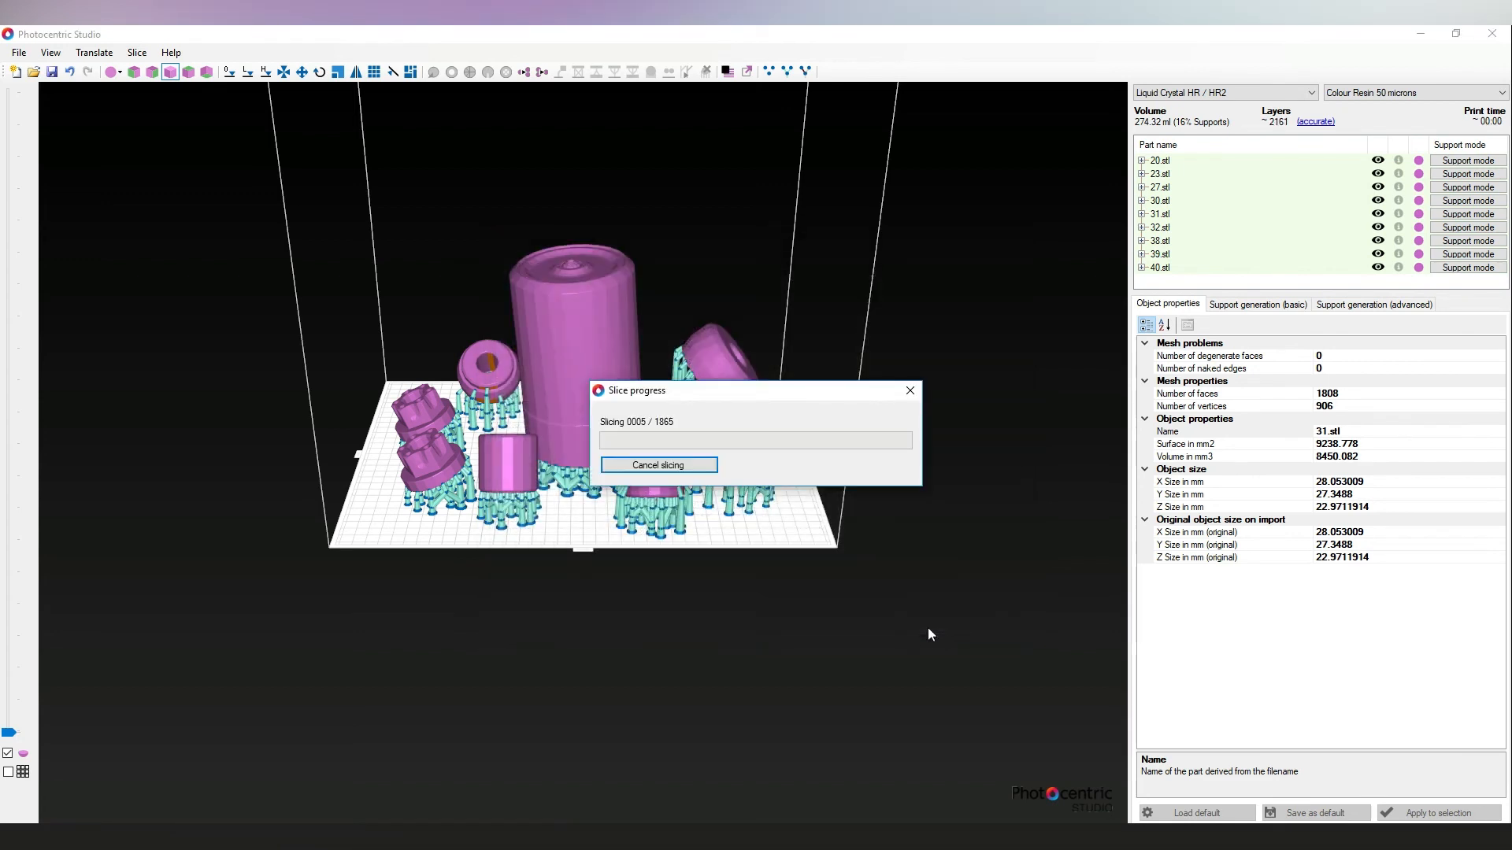